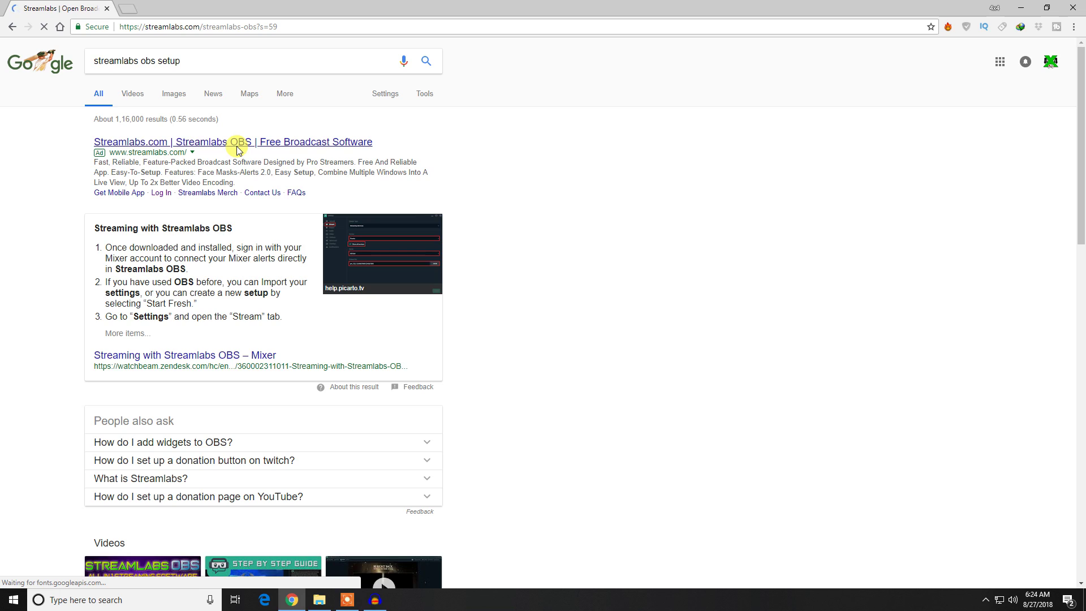
- Download the Streamlabs OBS Beta installer for Windows from the Streamlabs website, keeping the suggested save location
left_click(649, 325)
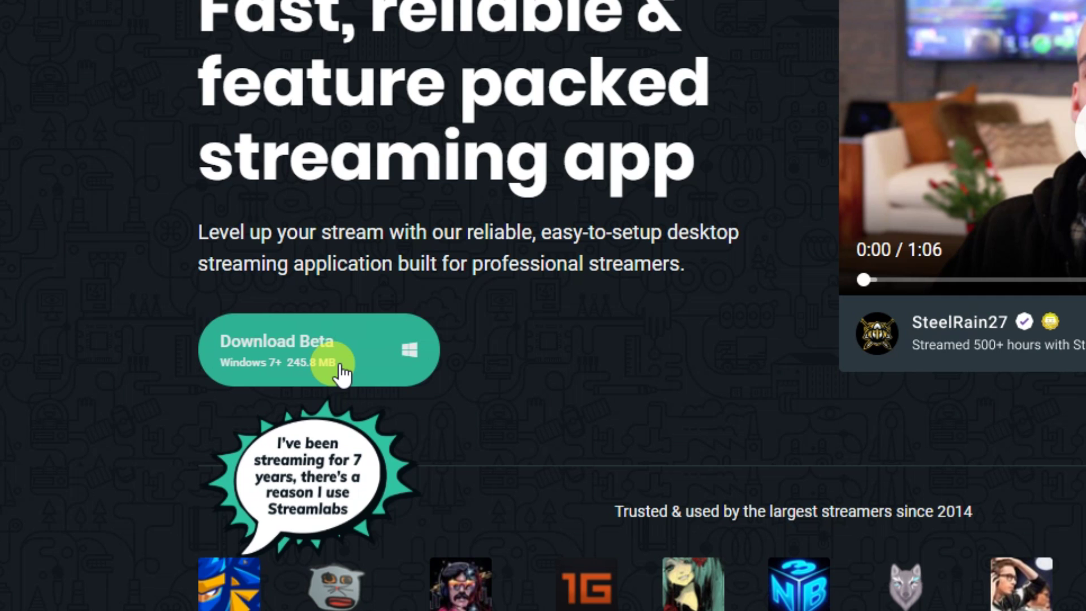
left_click(341, 372)
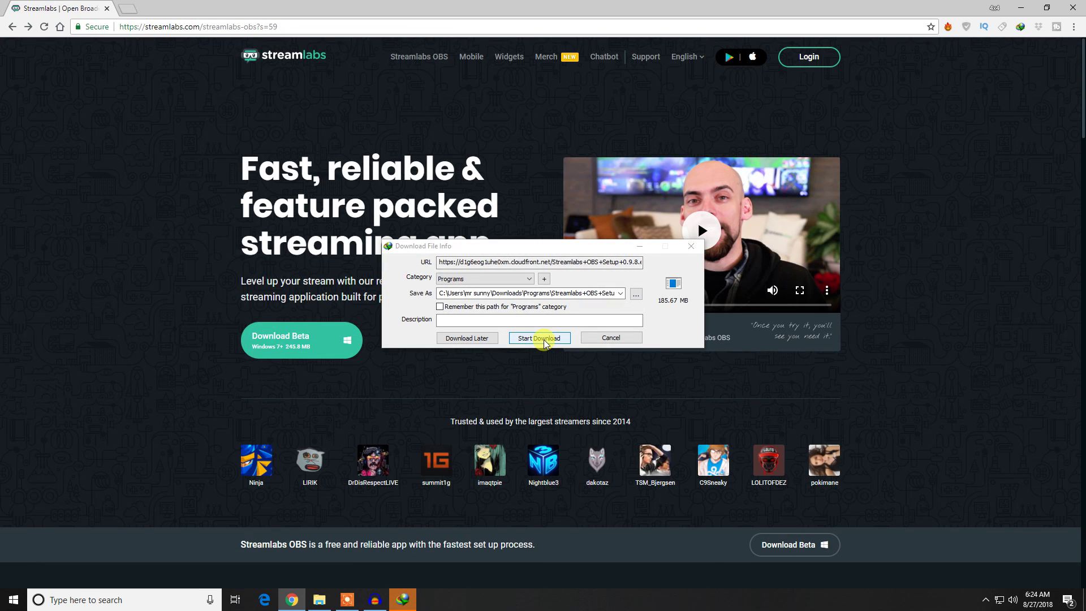
left_click(544, 341)
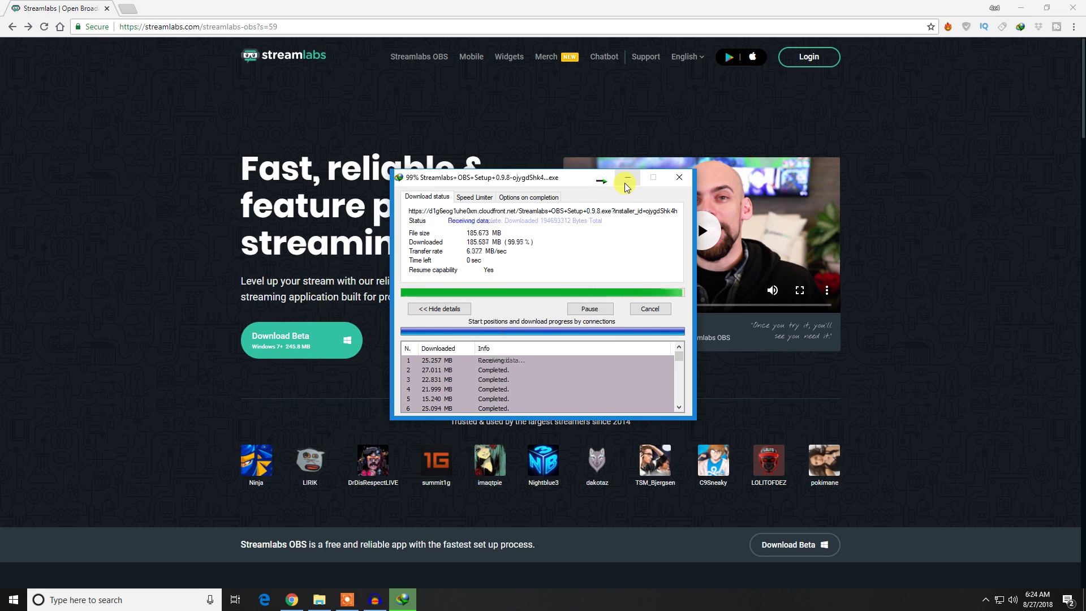
- Run the downloaded Streamlabs OBS installer, accept the license agreement, and finish setup with Run Streamlabs OBS enabled
left_click(561, 338)
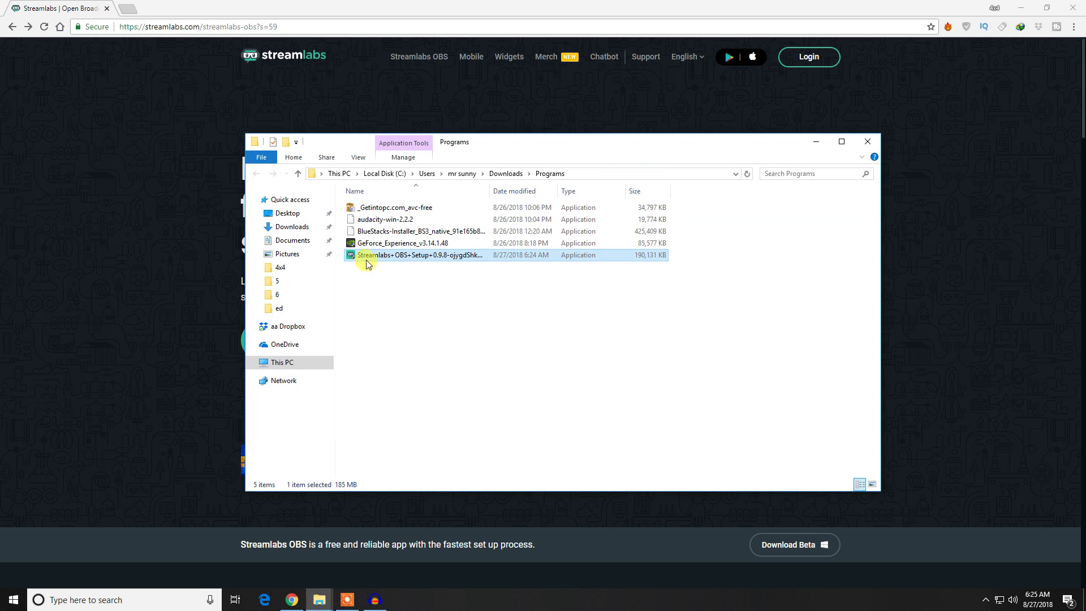
double_click(371, 257)
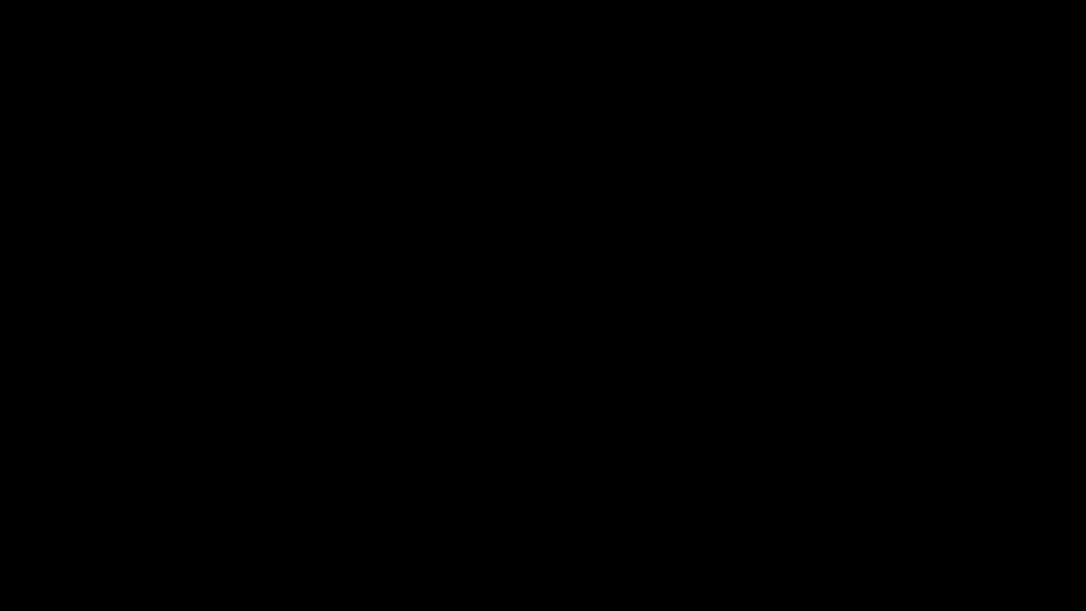
left_click(562, 363)
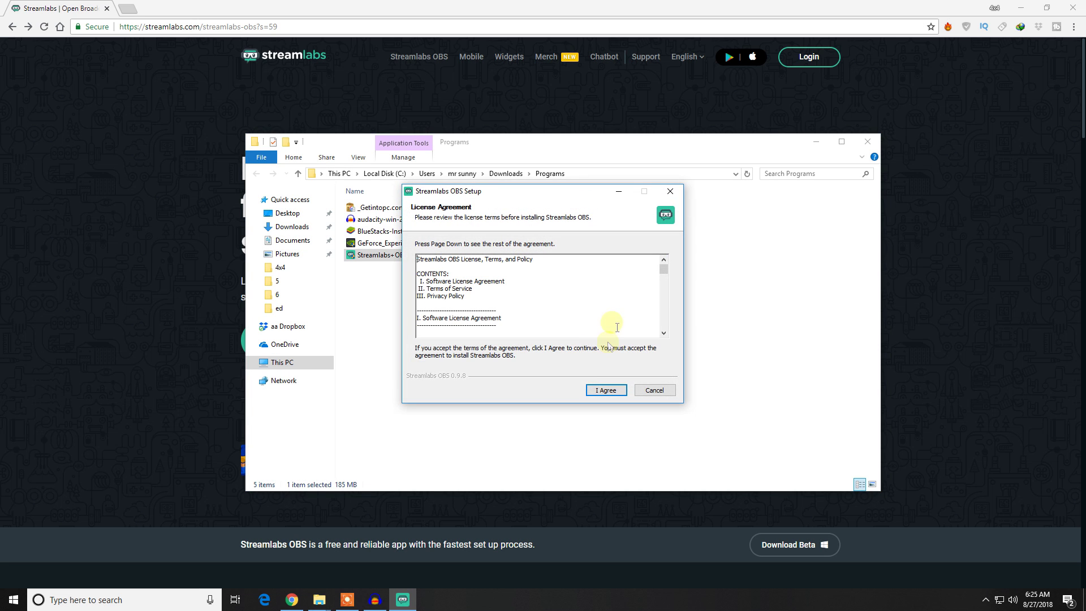
left_click(603, 390)
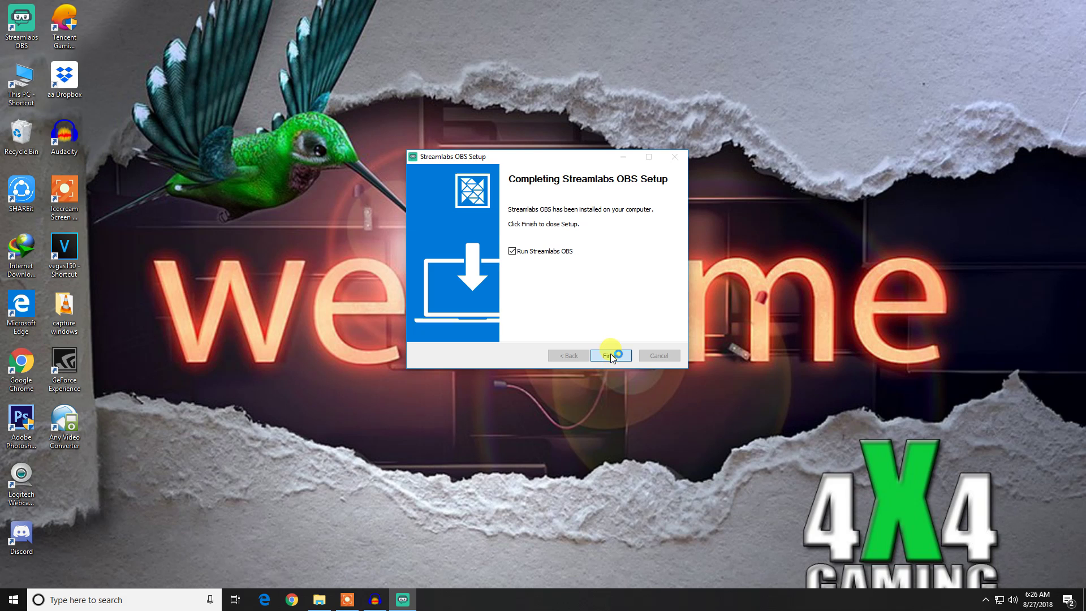
left_click(611, 355)
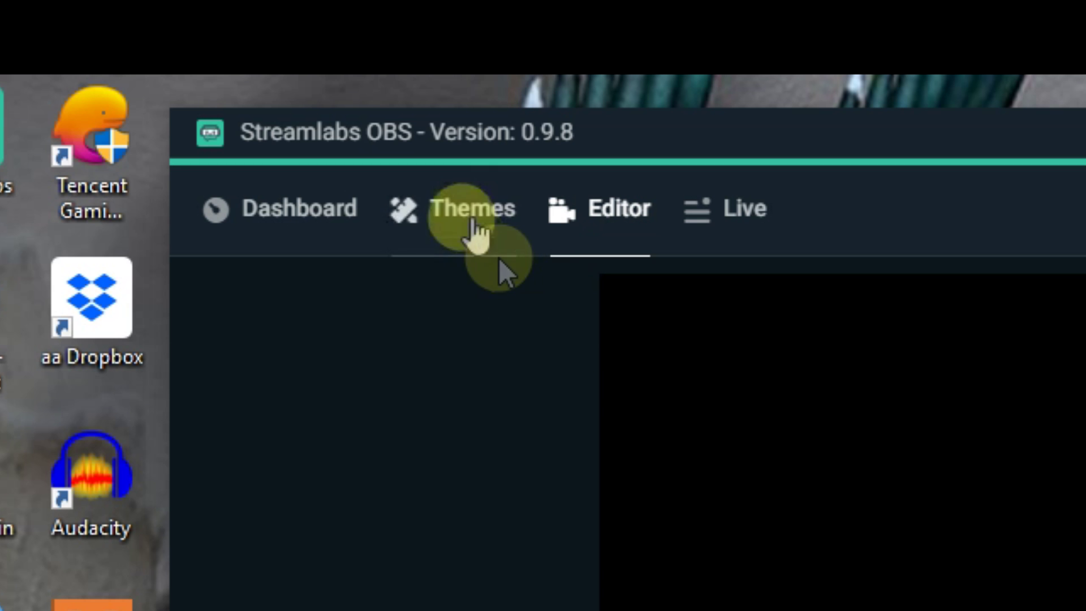
- Find the Red Fracture scene theme in the theme library and install its overlay
left_click(470, 215)
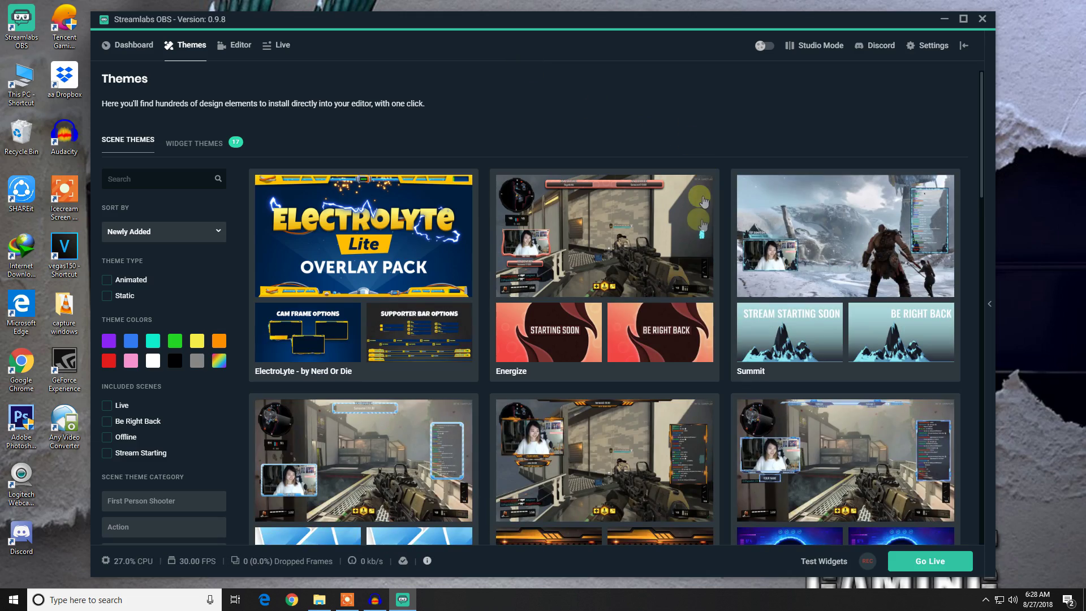
scroll(701, 249, "down", 1)
scroll(713, 274, "down", 3)
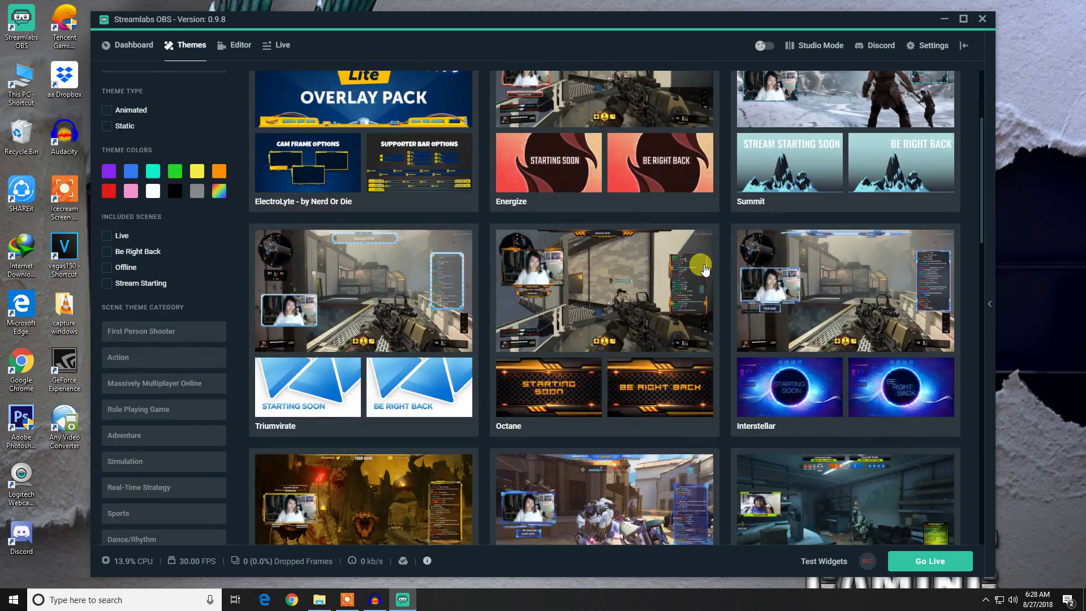
scroll(733, 281, "down", 15)
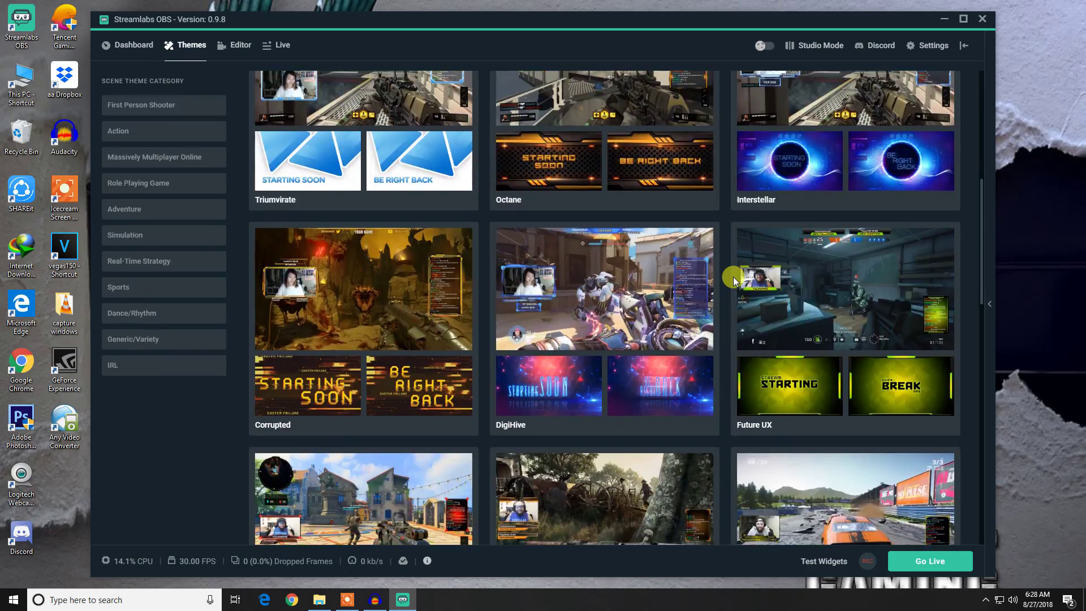
scroll(733, 281, "down", 6)
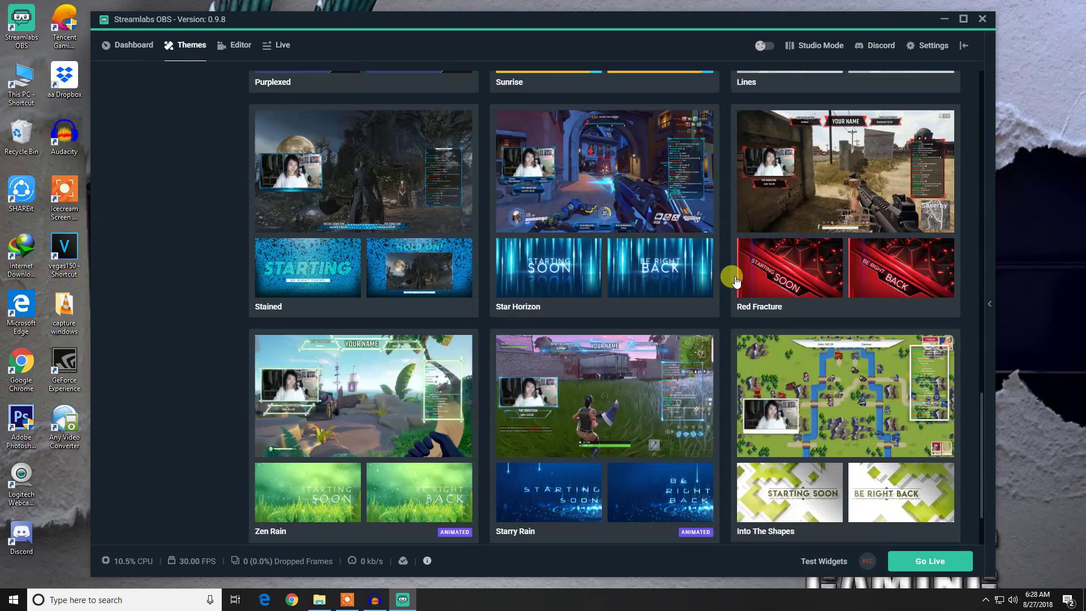
scroll(824, 283, "up", 2)
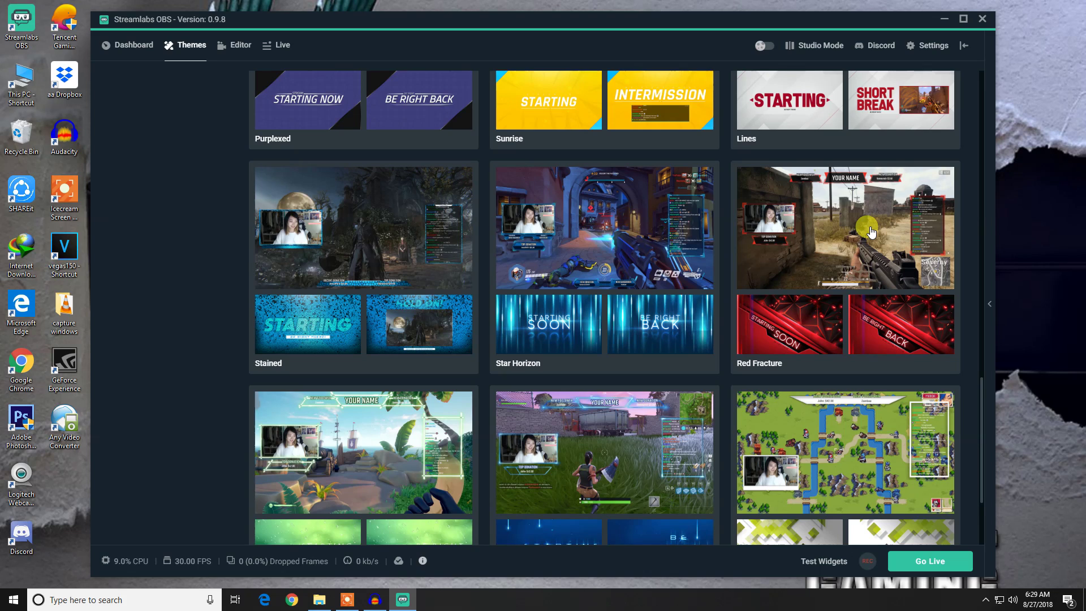
left_click(855, 253)
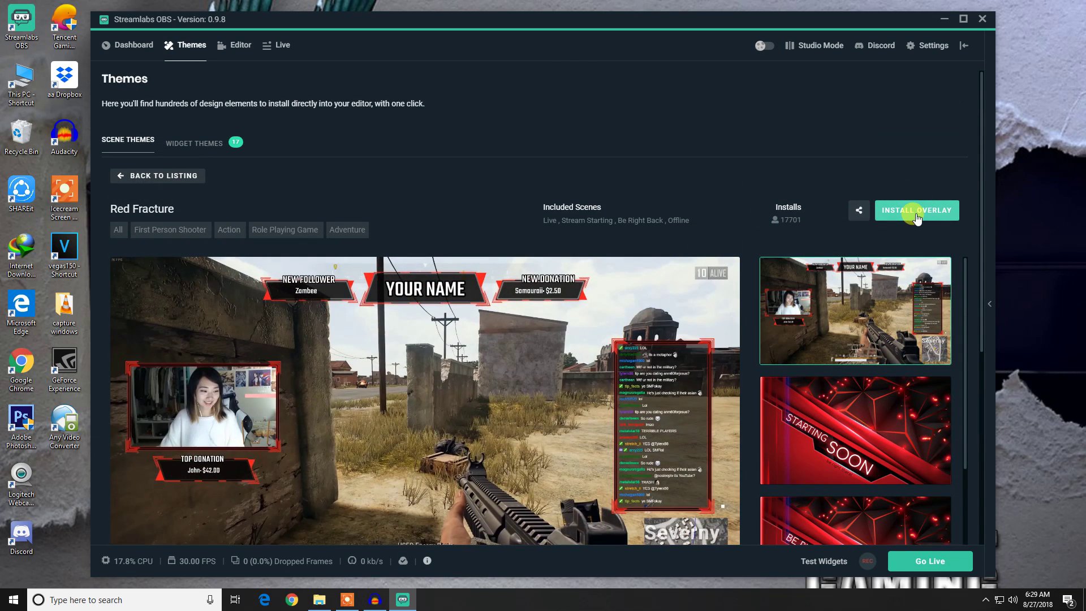
left_click(917, 213)
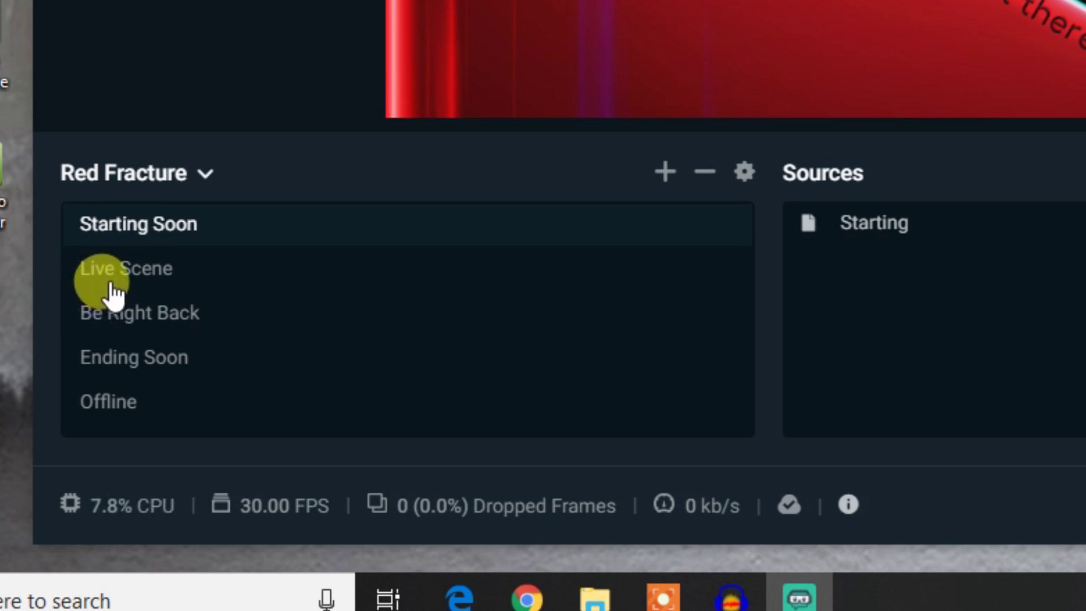
- Examine the Live Scene, Be Right Back, Ending Soon and Offline scenes and the Live Scene's donation and follower overlay elements
left_click(113, 276)
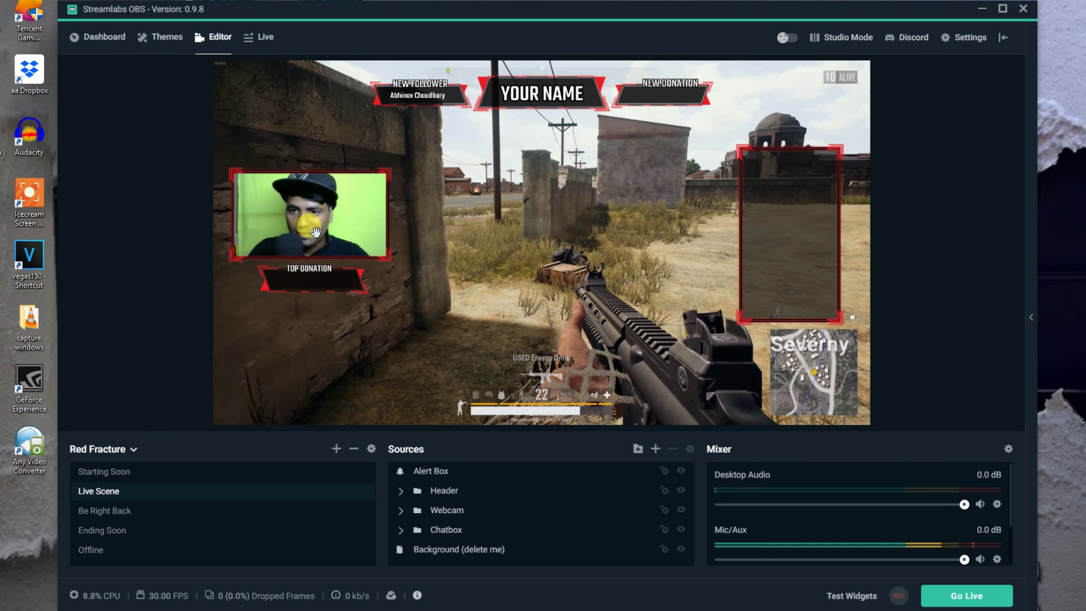
left_click(312, 278)
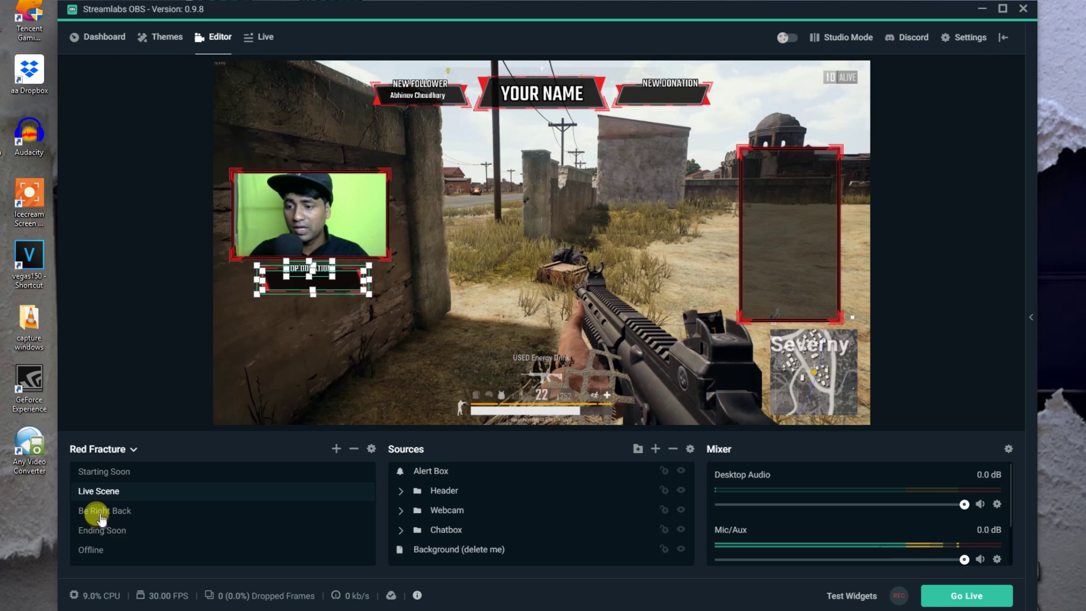
left_click(102, 517)
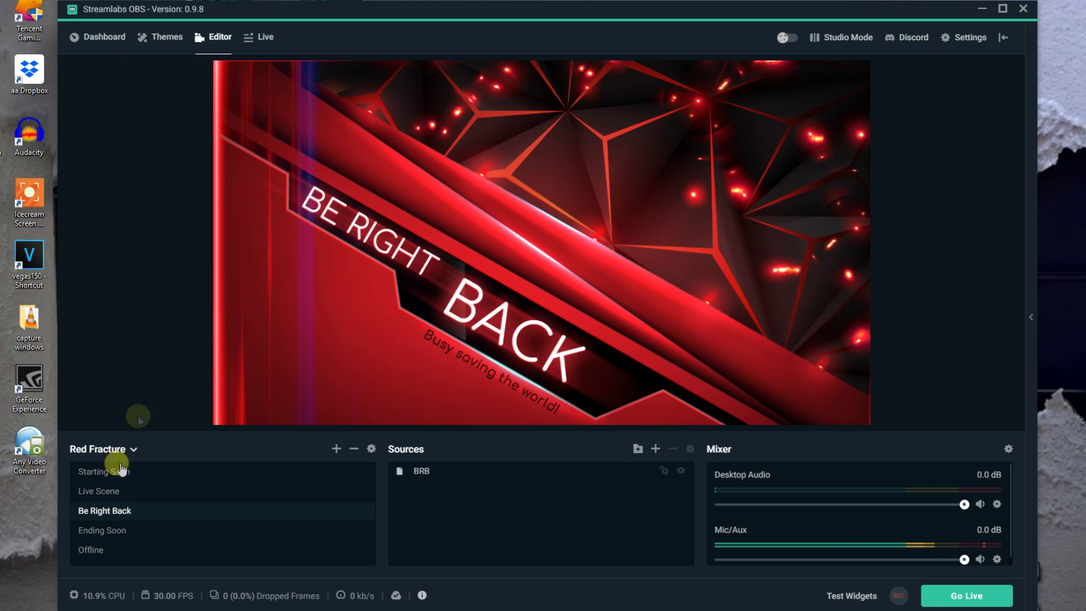
left_click(113, 534)
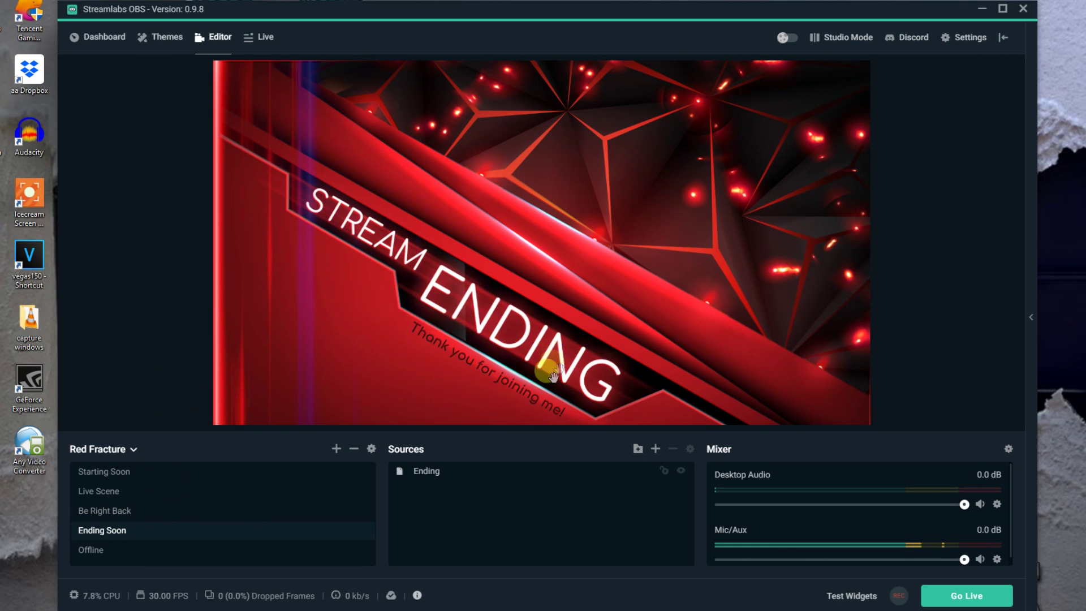
left_click(92, 551)
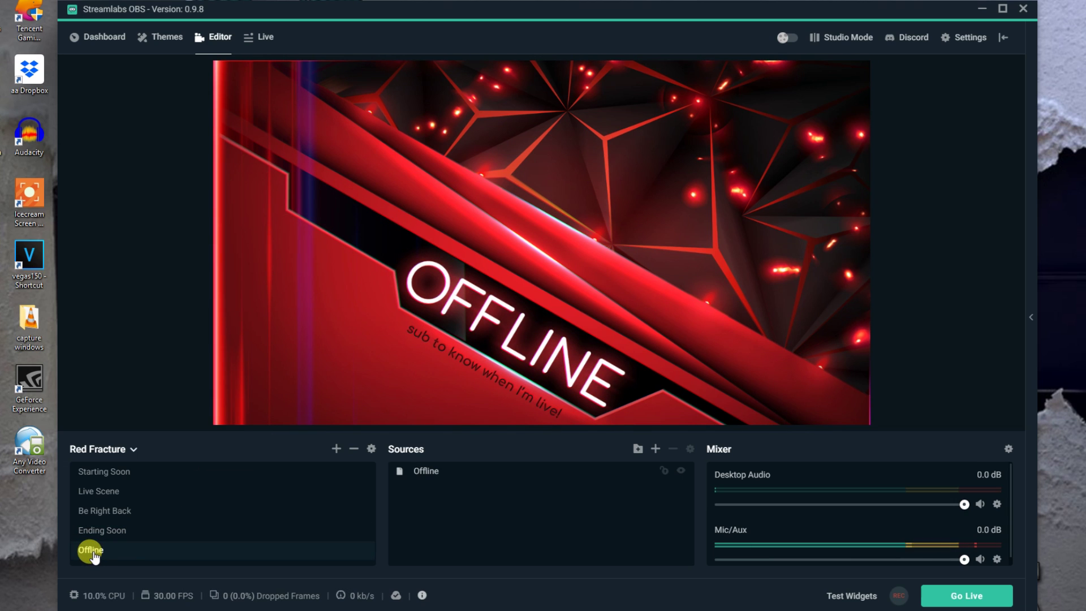
left_click(112, 492)
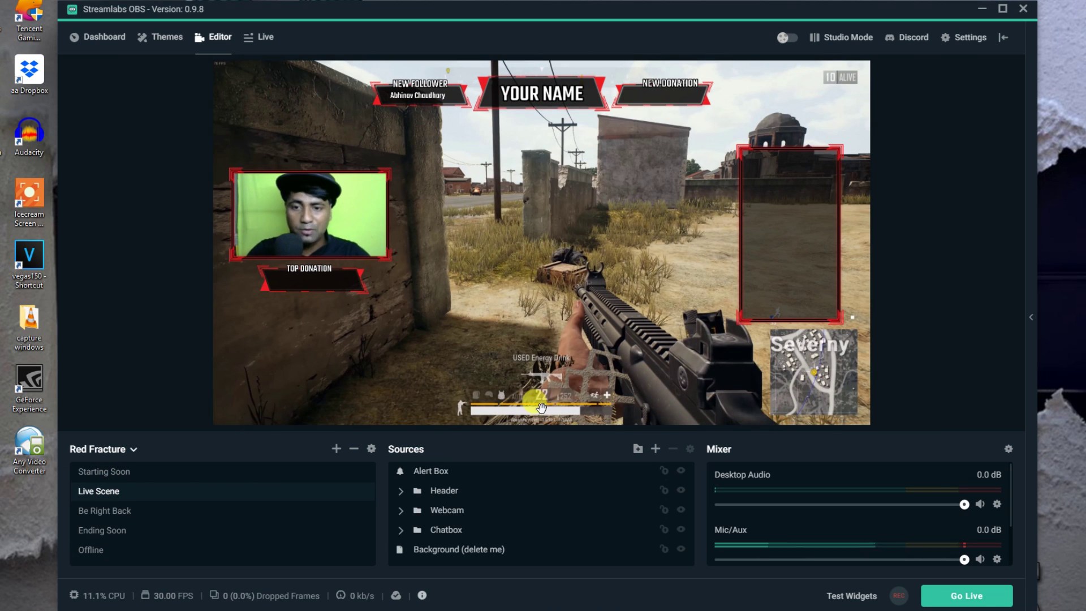
left_click(419, 97)
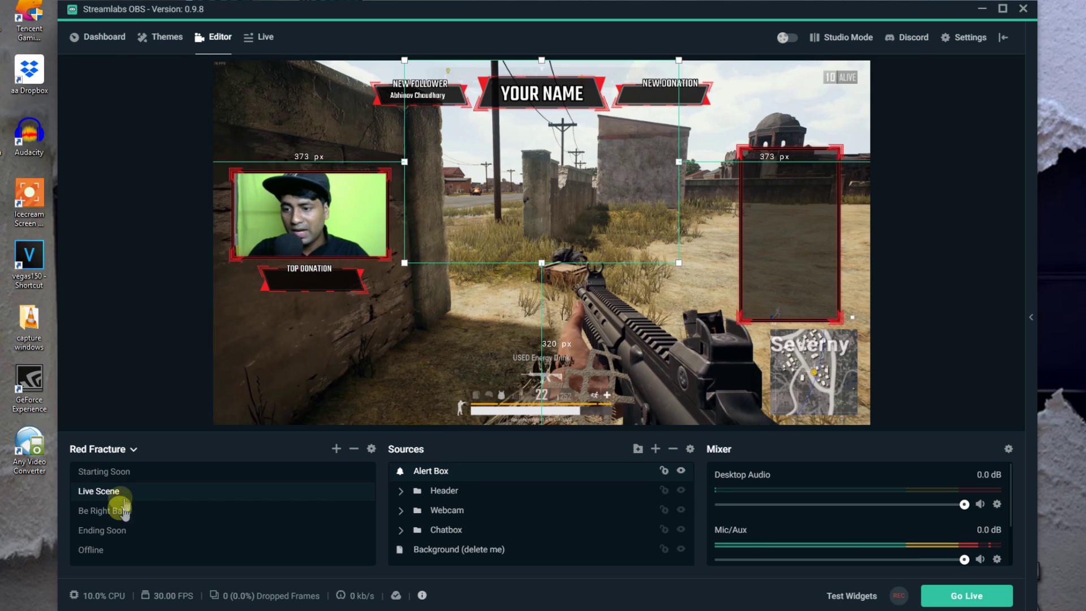
- Compare the source lists of the Live Scene, Starting Soon, Be Right Back and Offline scenes, selecting the Starting source
left_click(100, 487)
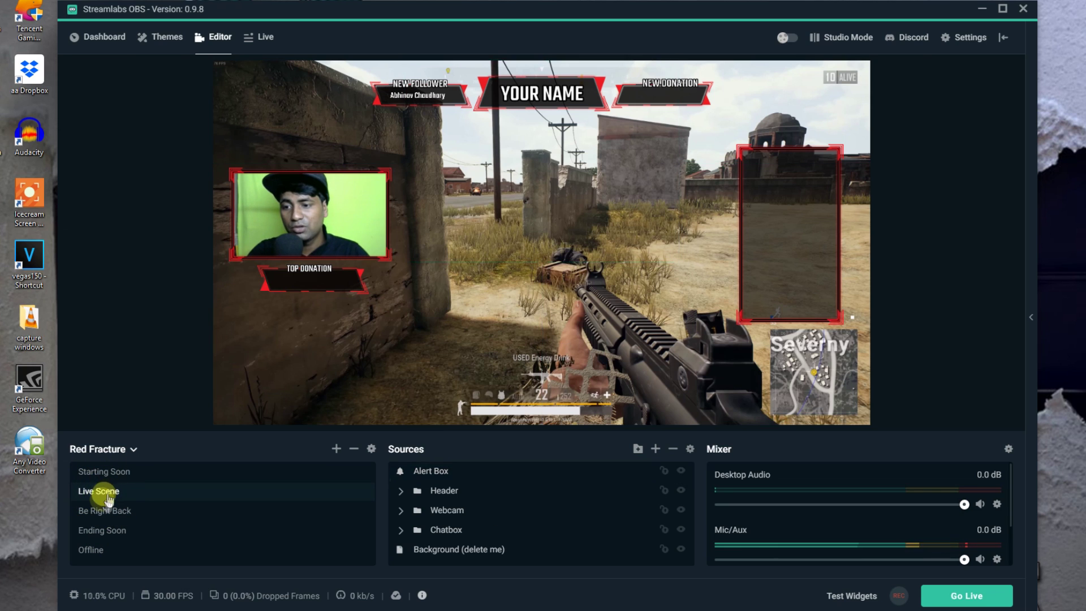
left_click(102, 472)
left_click(91, 511)
left_click(86, 549)
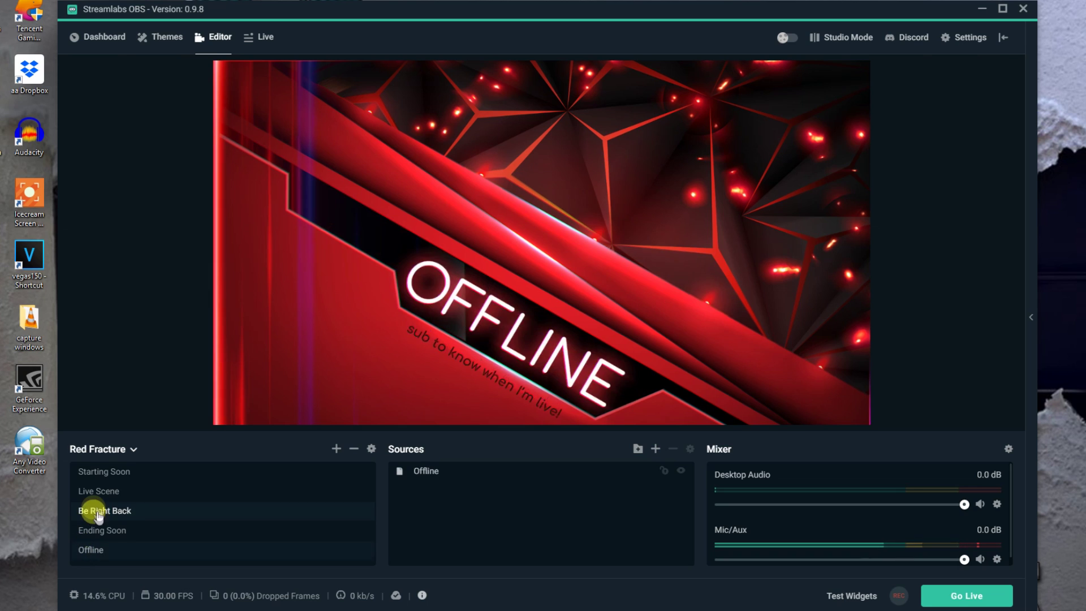
left_click(94, 510)
left_click(99, 490)
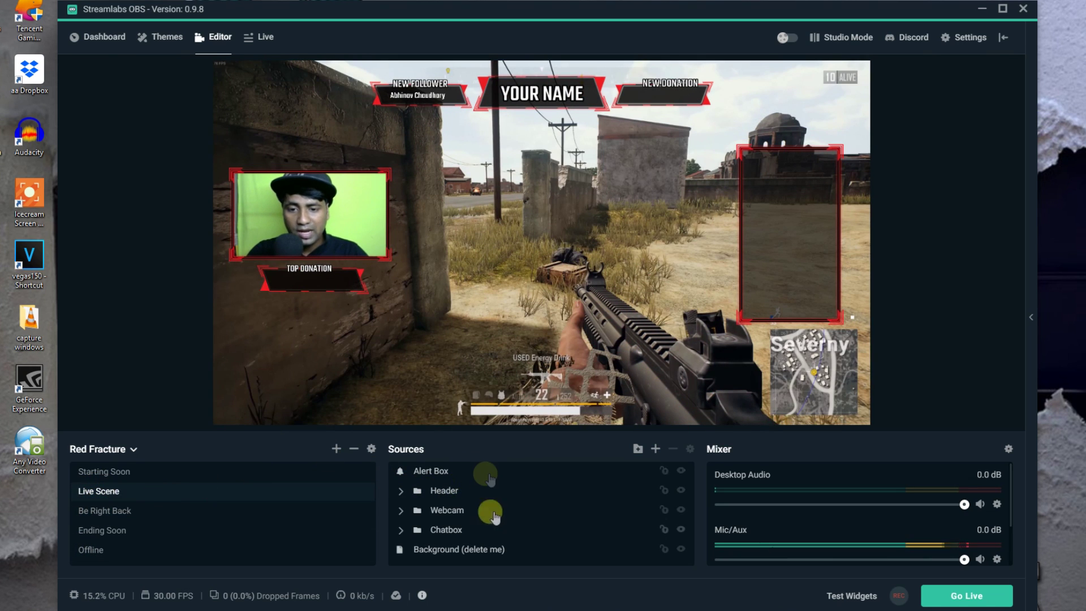
left_click(83, 475)
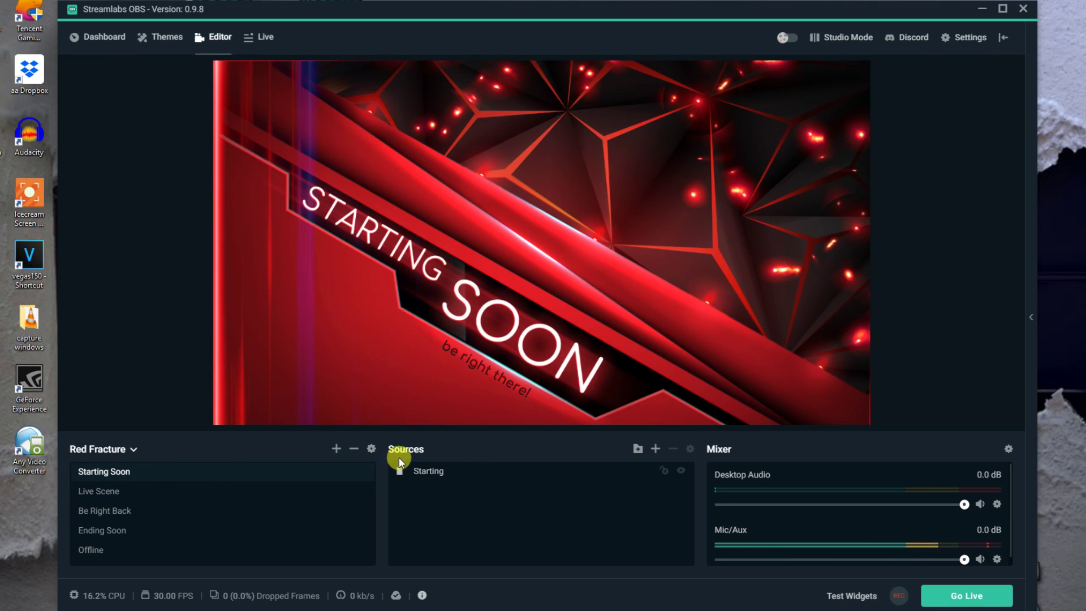
left_click(472, 477)
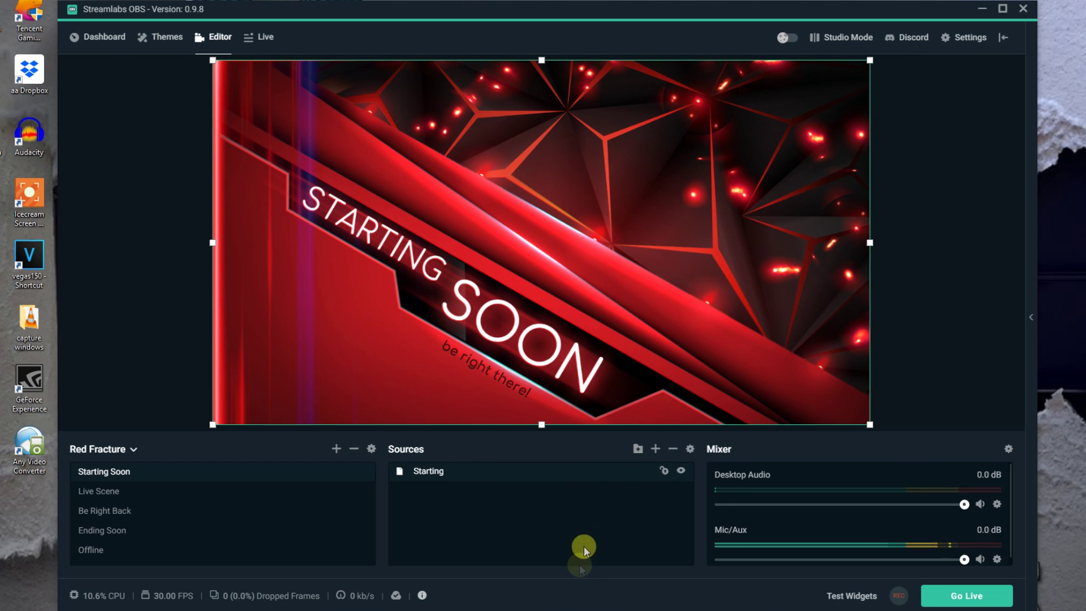
- Inspect the Live Scene's Header, Webcam and Chatbox source folders and select the Background (delete me) source
left_click(113, 491)
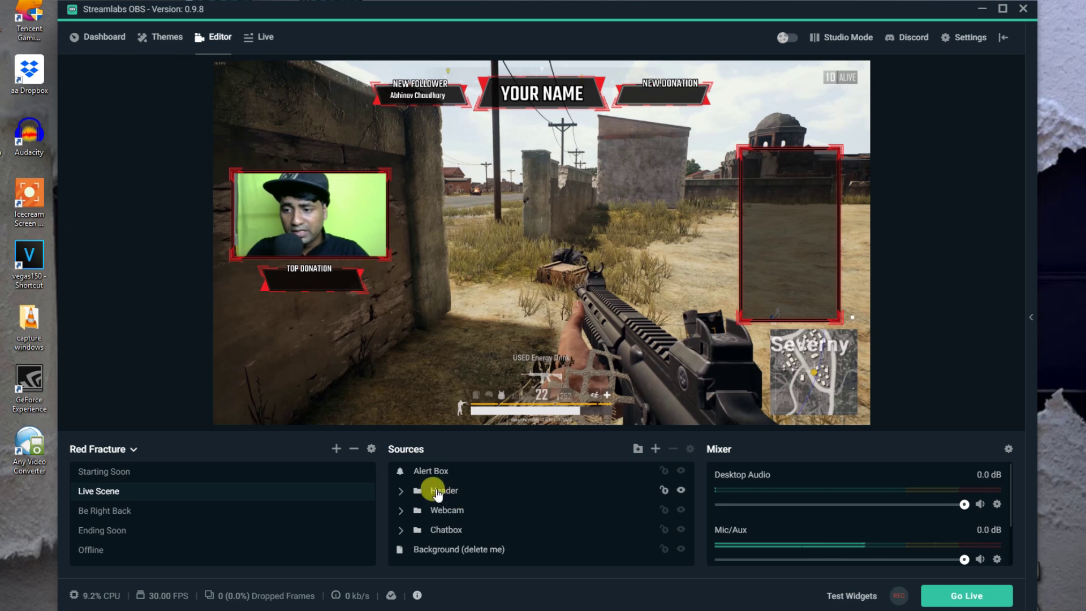
left_click(400, 491)
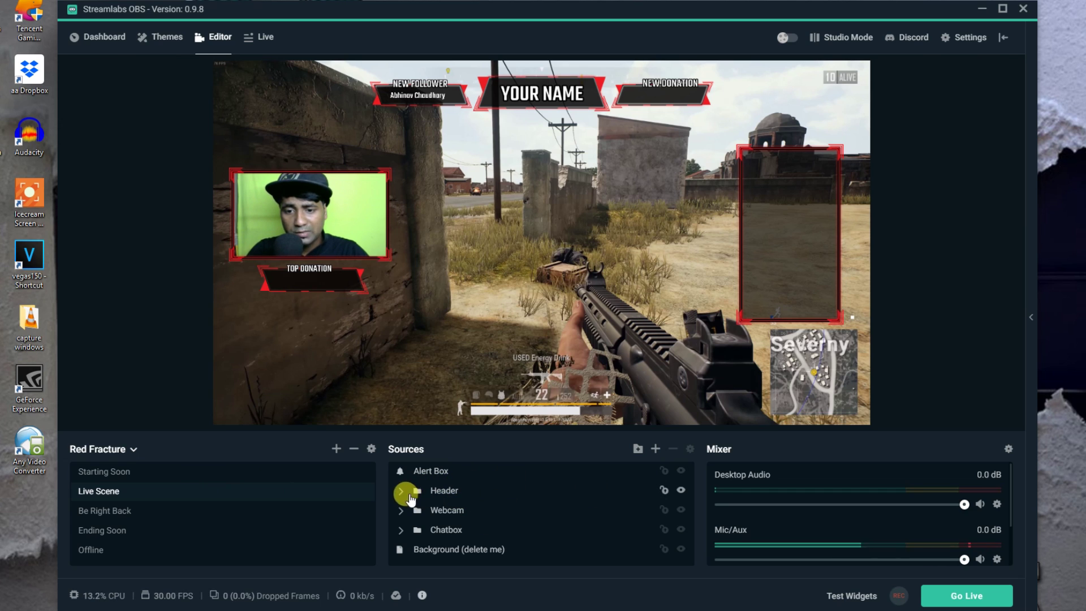
left_click(400, 491)
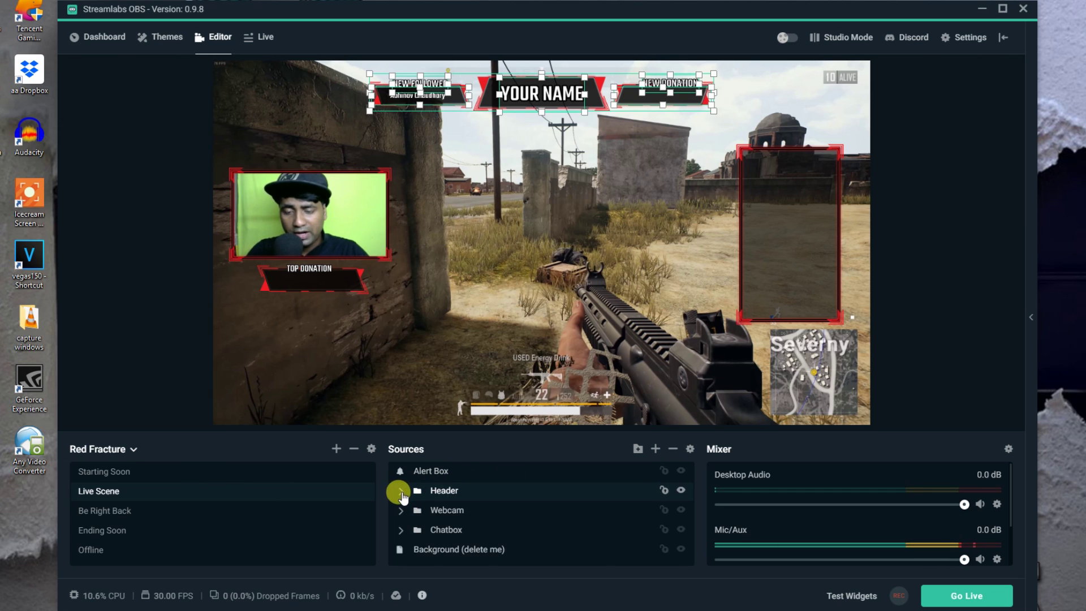
left_click(401, 510)
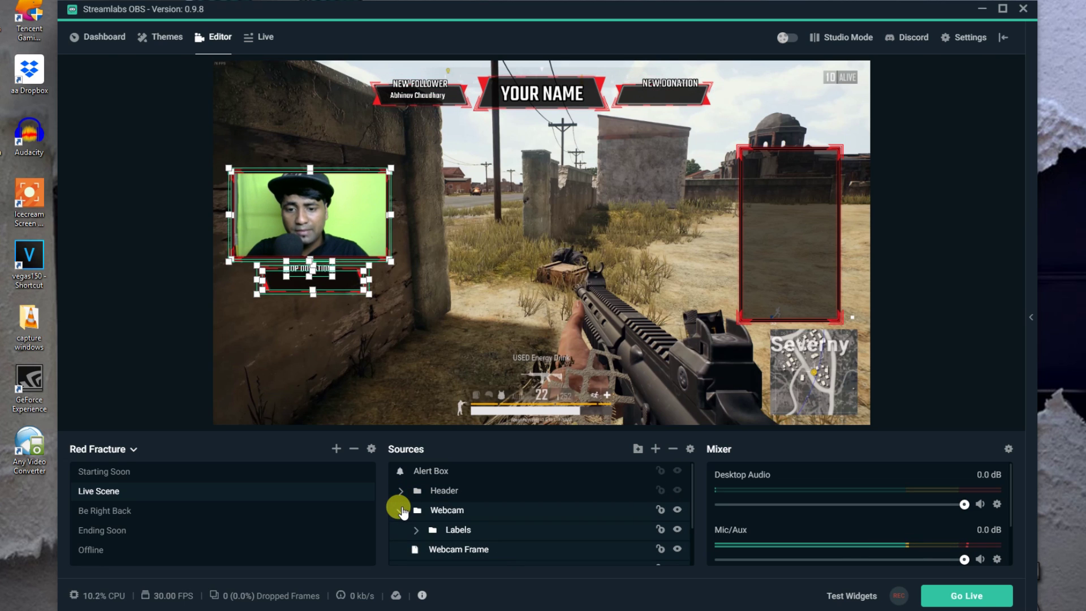
left_click(402, 510)
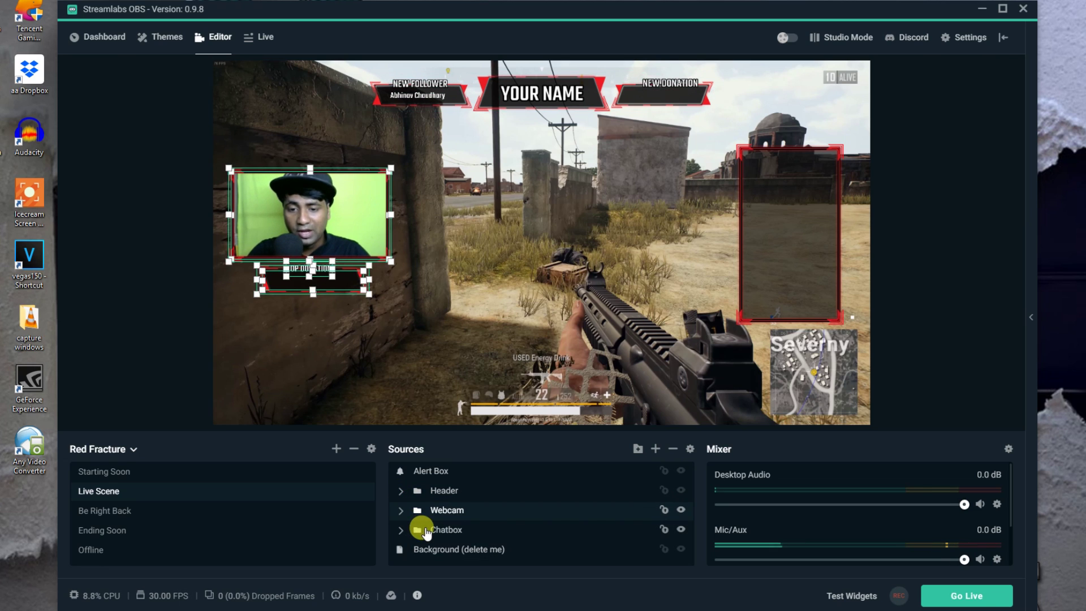
left_click(401, 530)
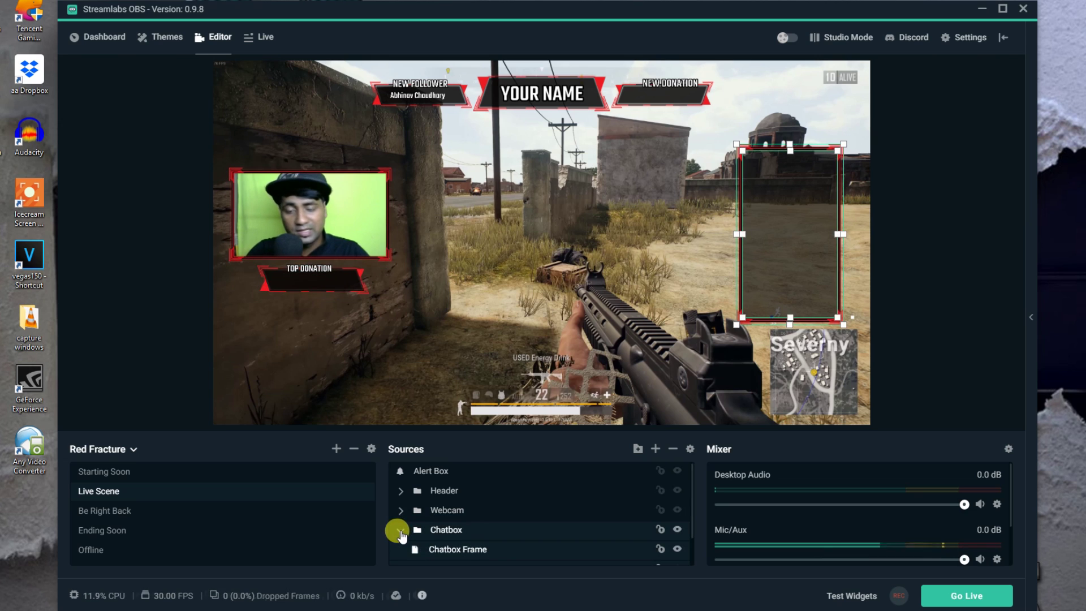
left_click(401, 530)
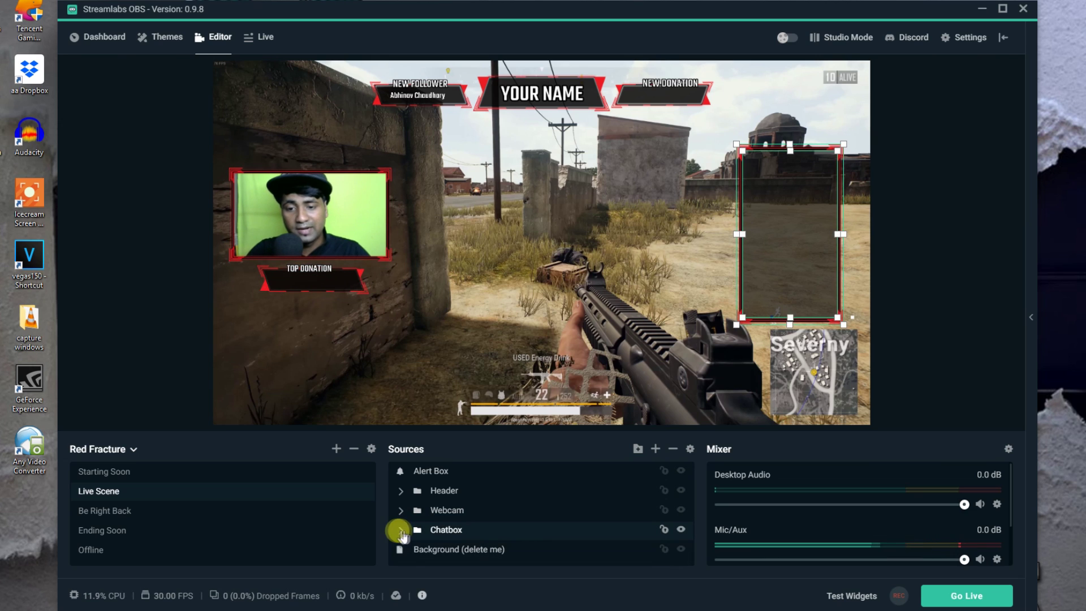
left_click(485, 556)
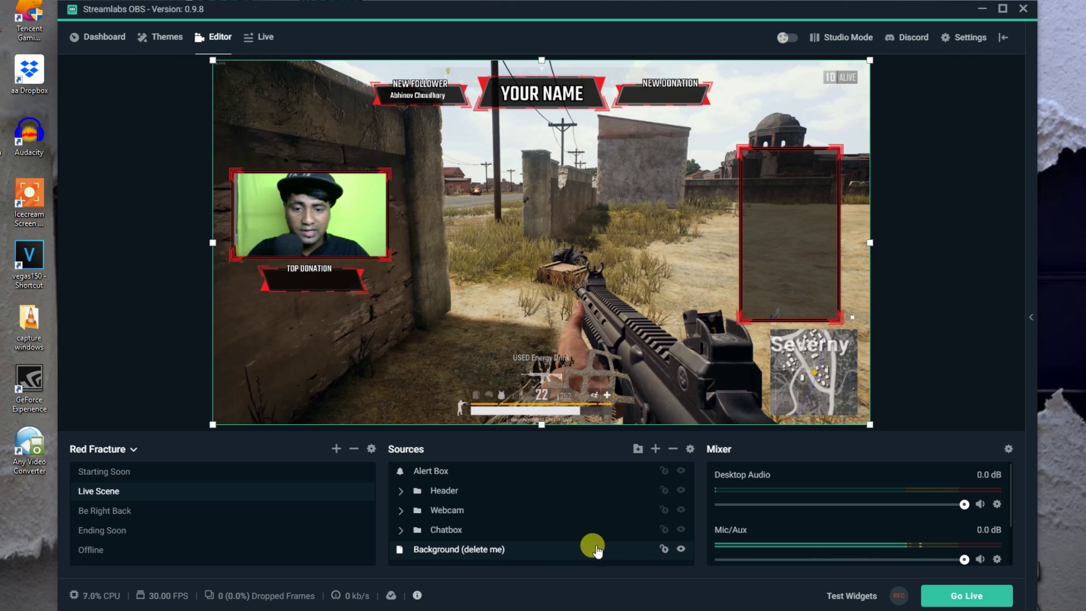
- Delete the Background (delete me) source and move the Webcam group to the lower-left corner of the Live Scene
key("Delete")
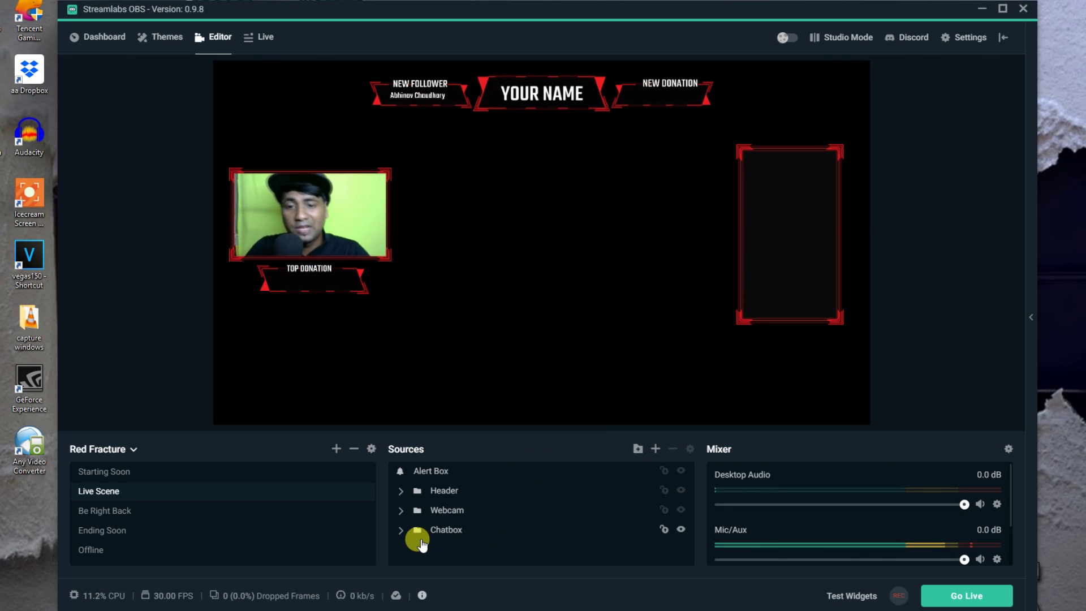
left_click(326, 243)
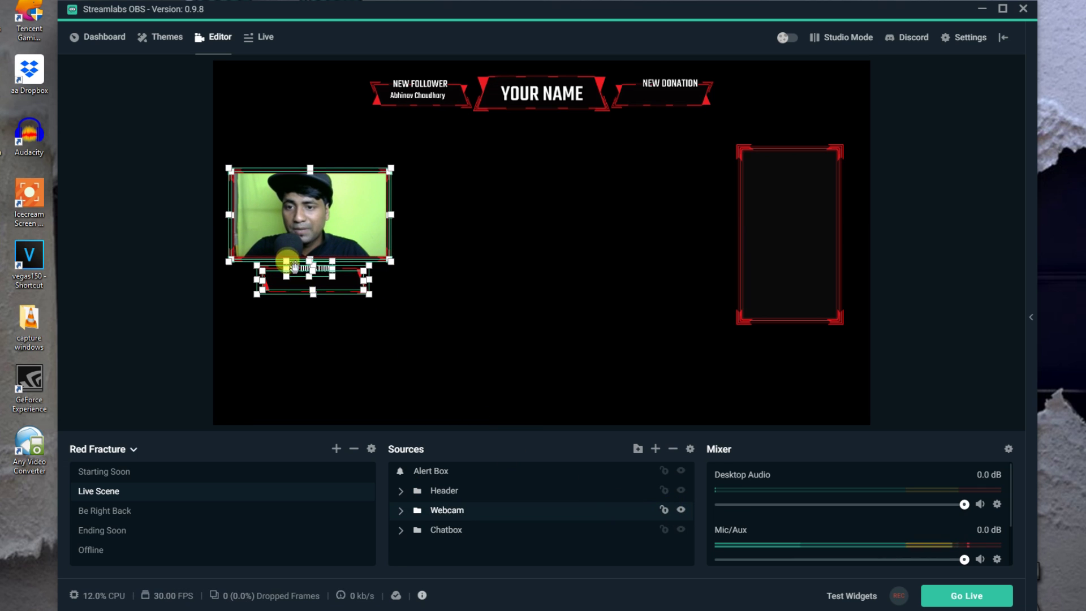
left_click_drag(294, 266, 312, 352)
left_click(462, 309)
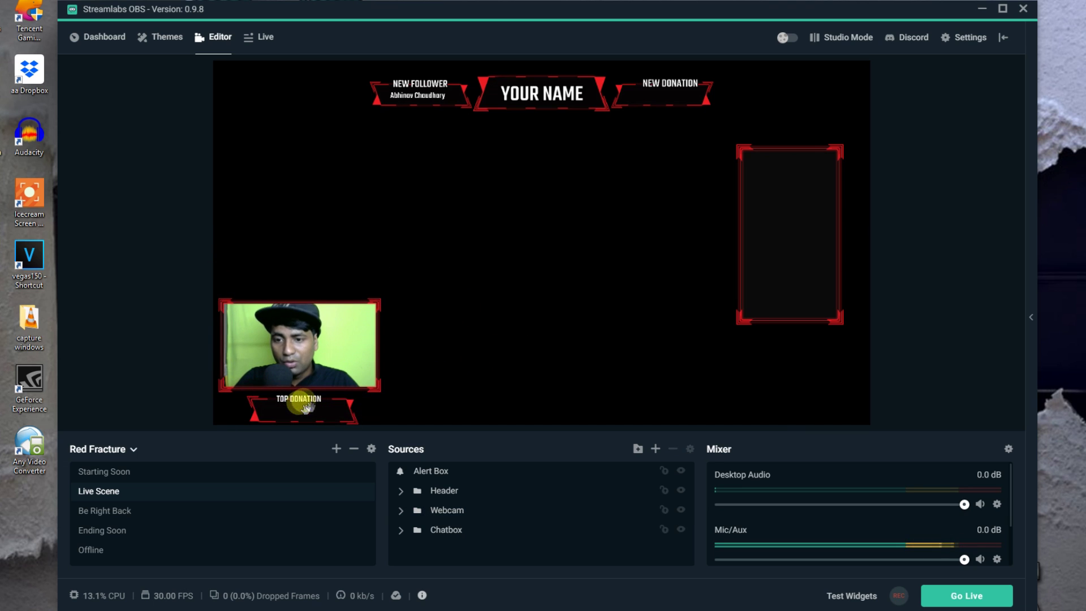
- Resize the Webcam group so that the camera image and its frame are slightly narrower
left_click(338, 346)
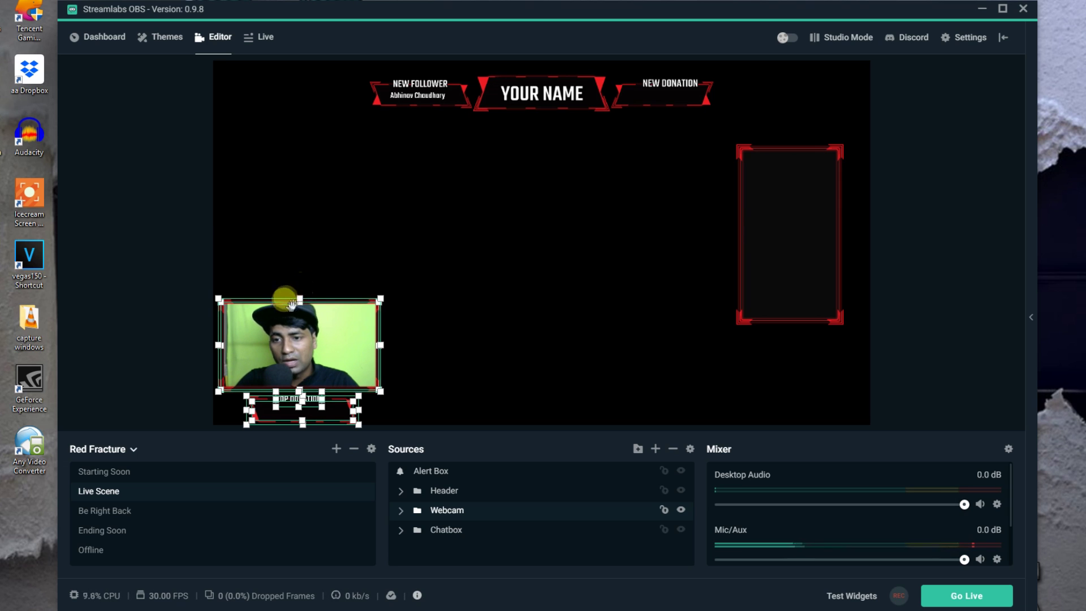
left_click_drag(292, 306, 302, 286)
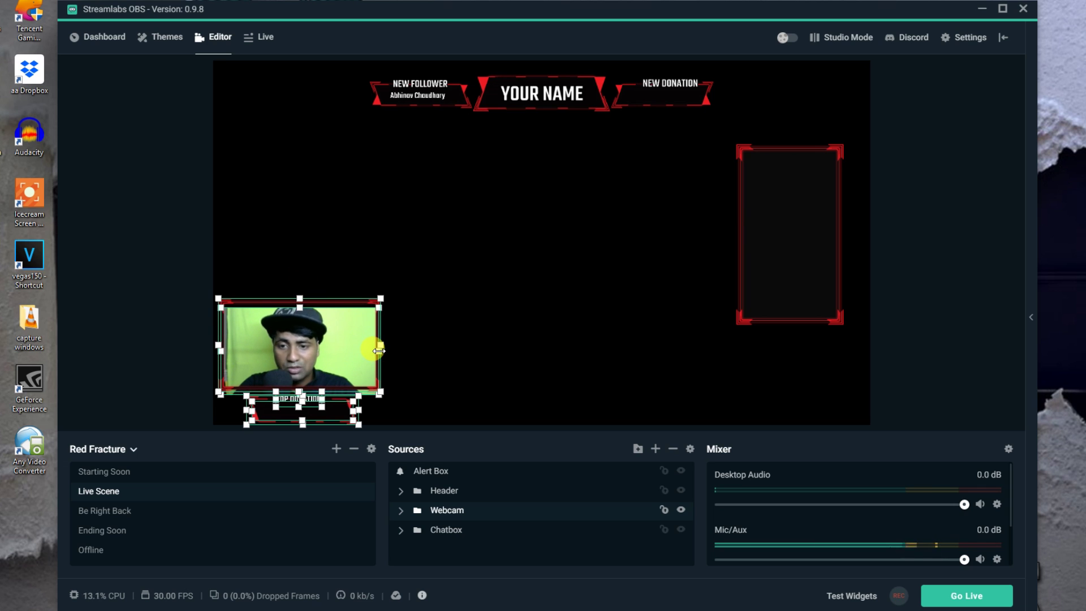
mouse_move(379, 351)
left_mouse_down()
mouse_move(347, 354)
mouse_move(381, 345)
mouse_move(371, 347)
left_mouse_up()
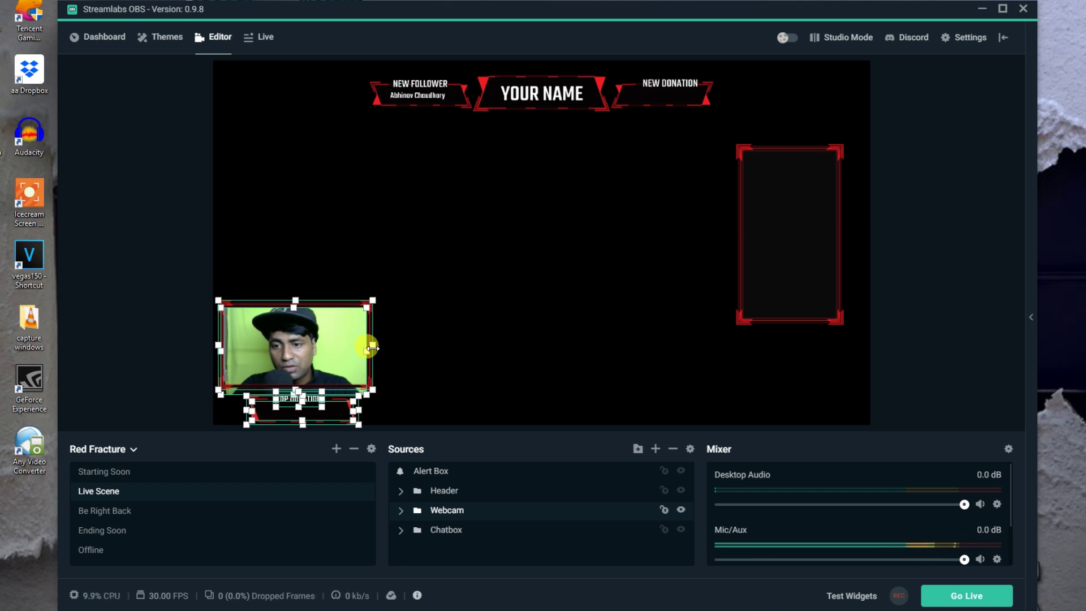
left_click(439, 357)
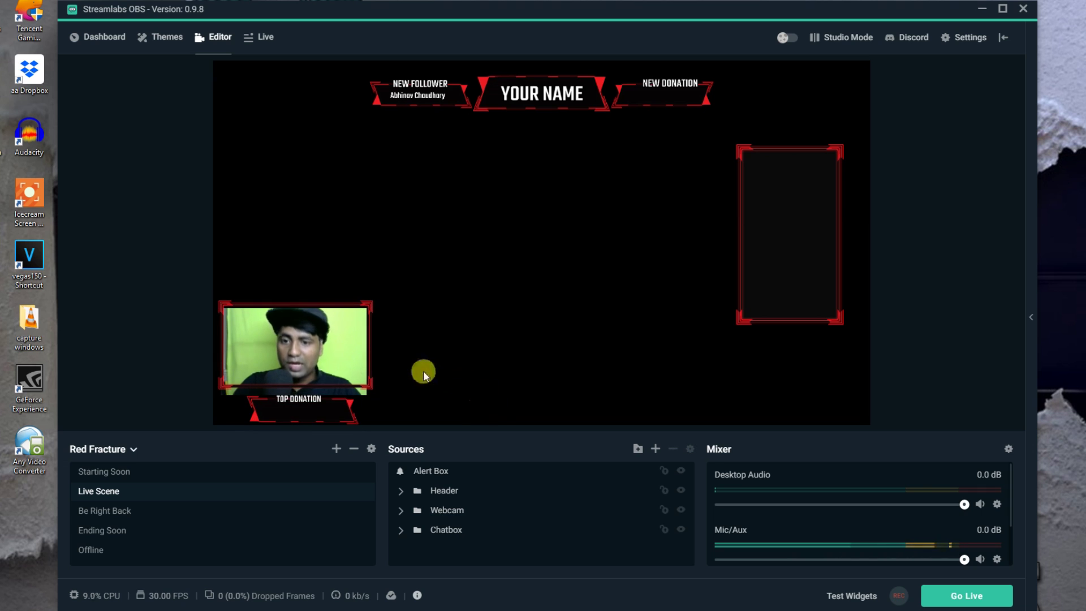
- Fine-tune the position of the resized Webcam group so its Top Donation label sits just above the scene's lower edge
left_click(335, 368)
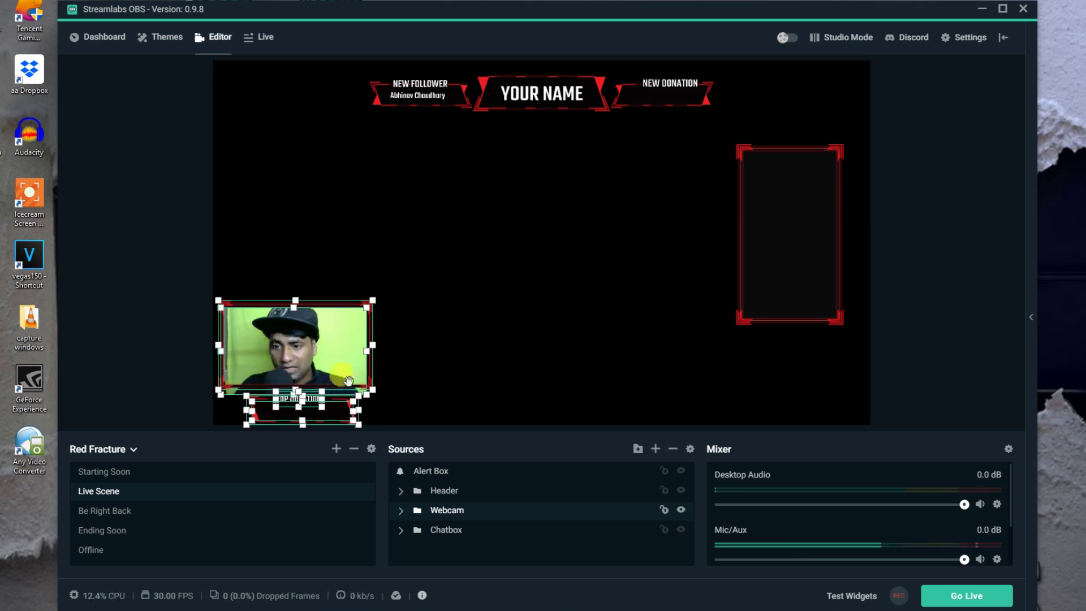
left_click(370, 400)
left_click(246, 346)
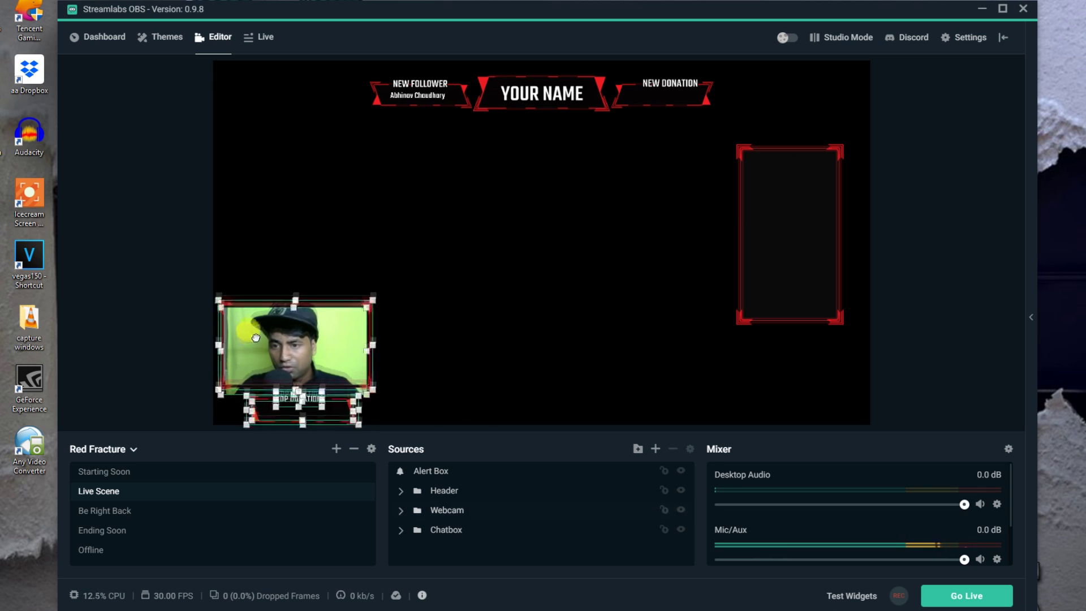
left_click_drag(246, 346, 247, 334)
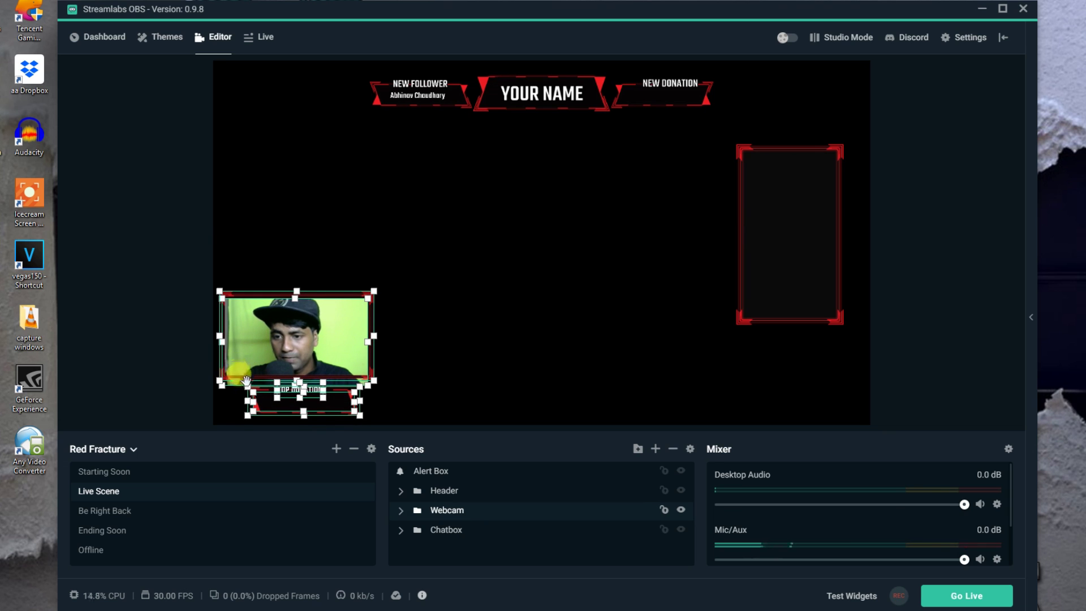
left_click_drag(243, 385, 245, 390)
- Inspect the contents of the Webcam folder and the Header folder, selecting the New Follower (Stream Label) source
left_click(447, 518)
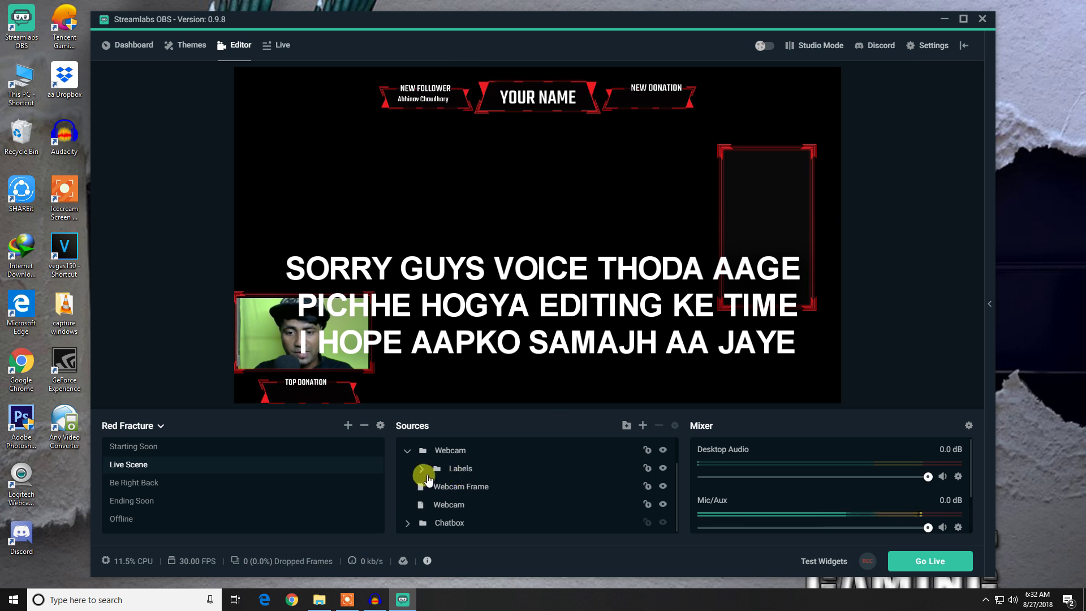
left_click(408, 452)
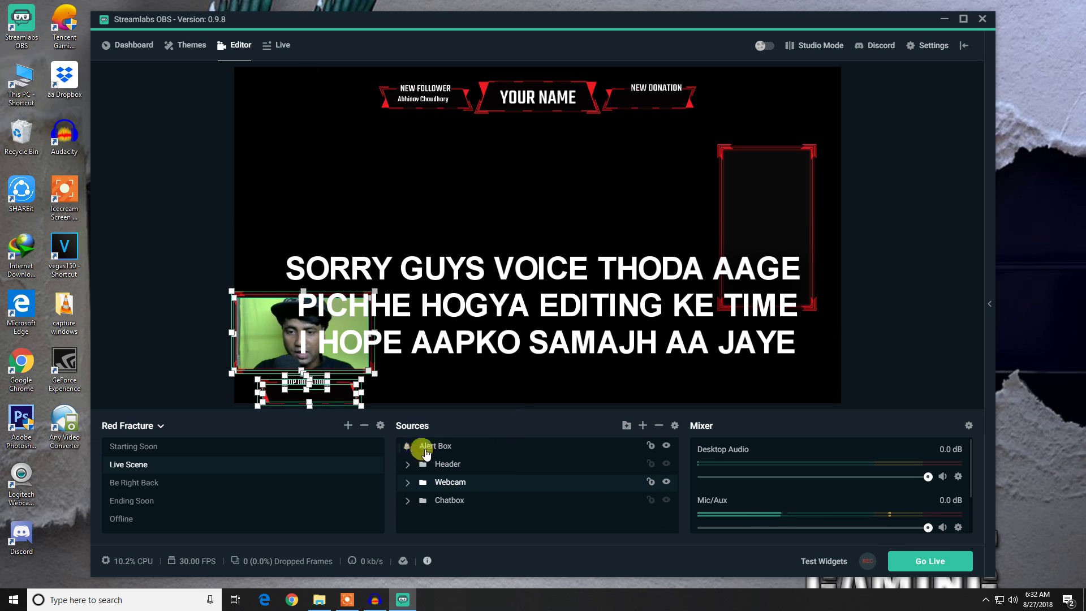
left_click(447, 464)
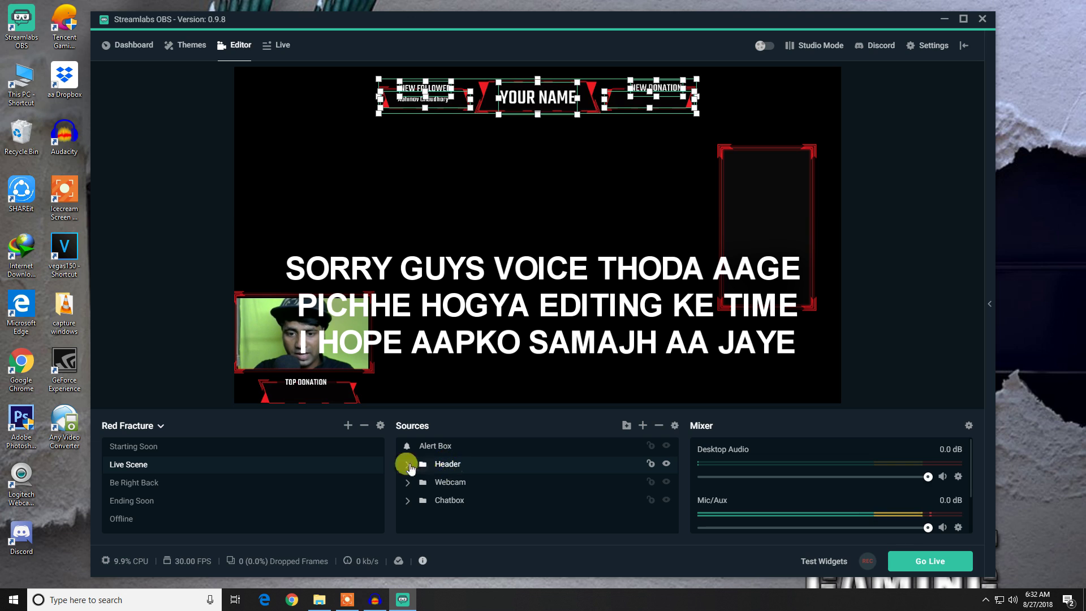
left_click(407, 465)
left_click_drag(482, 478, 484, 492)
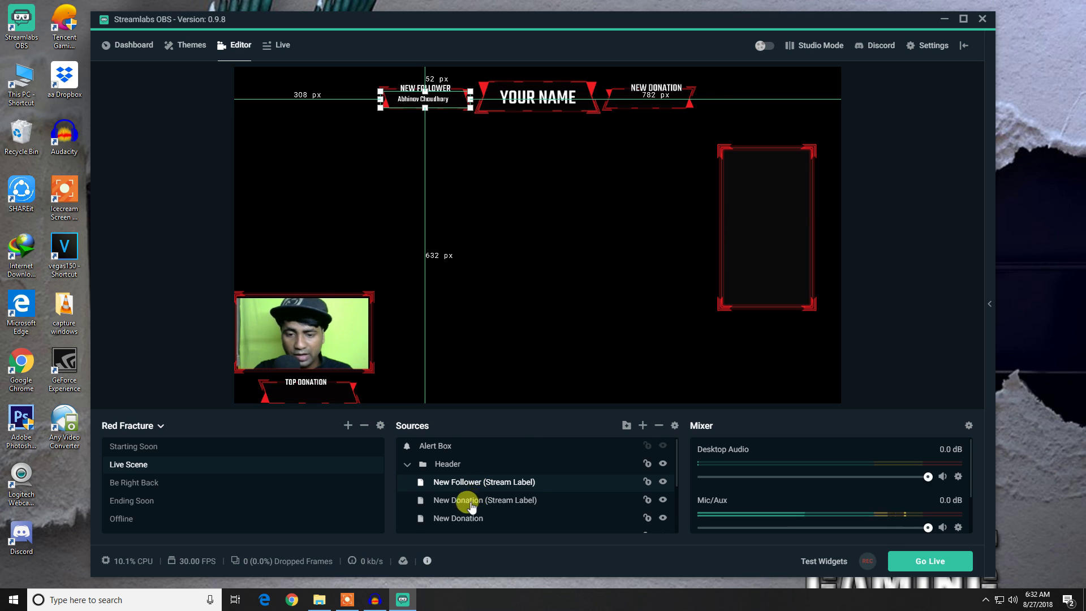
- Change the text of the Your Name source in the Header folder to "4x4 gaming"
scroll(472, 506, "down", 2)
left_click(472, 499)
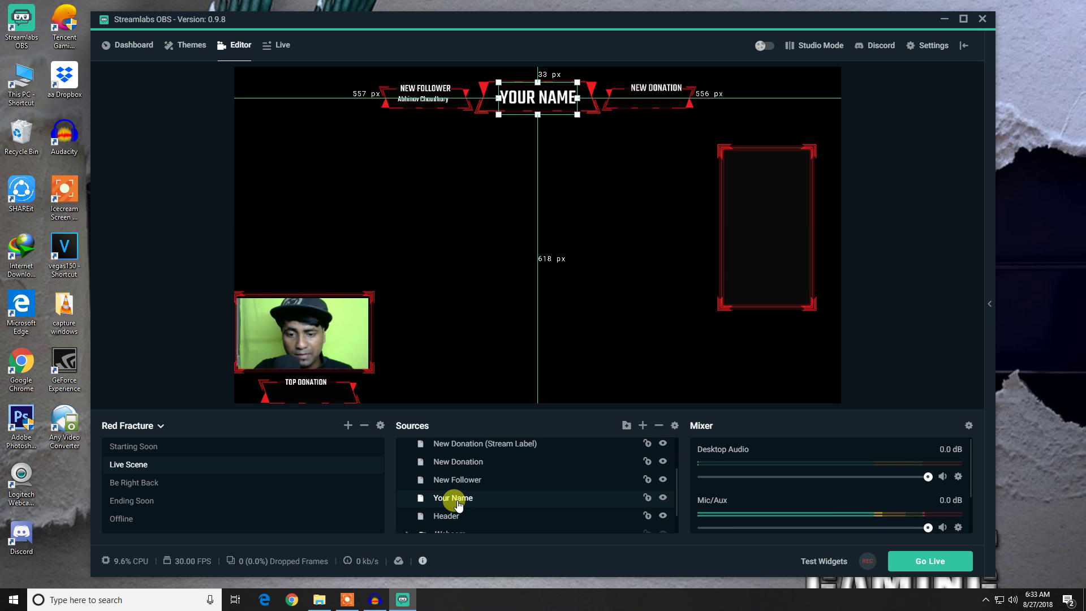
double_click(457, 498)
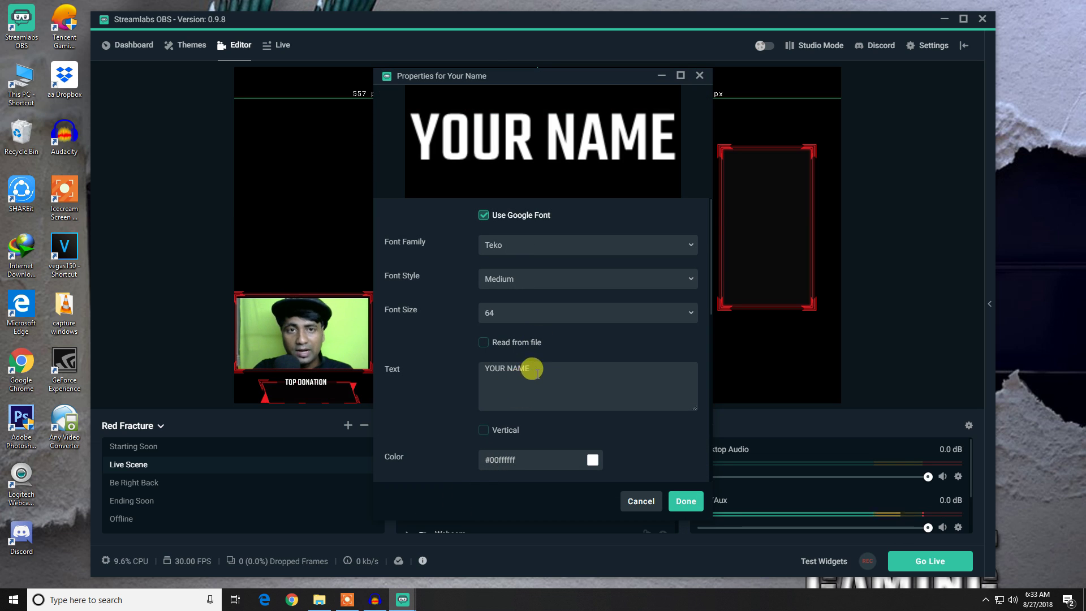
left_click_drag(531, 369, 477, 371)
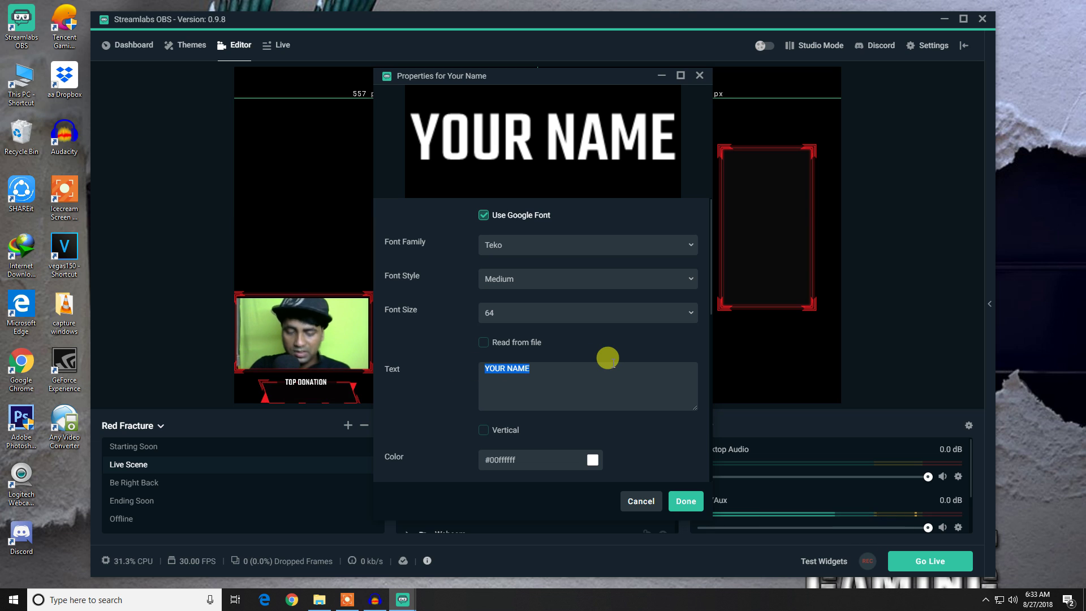
type("47x")
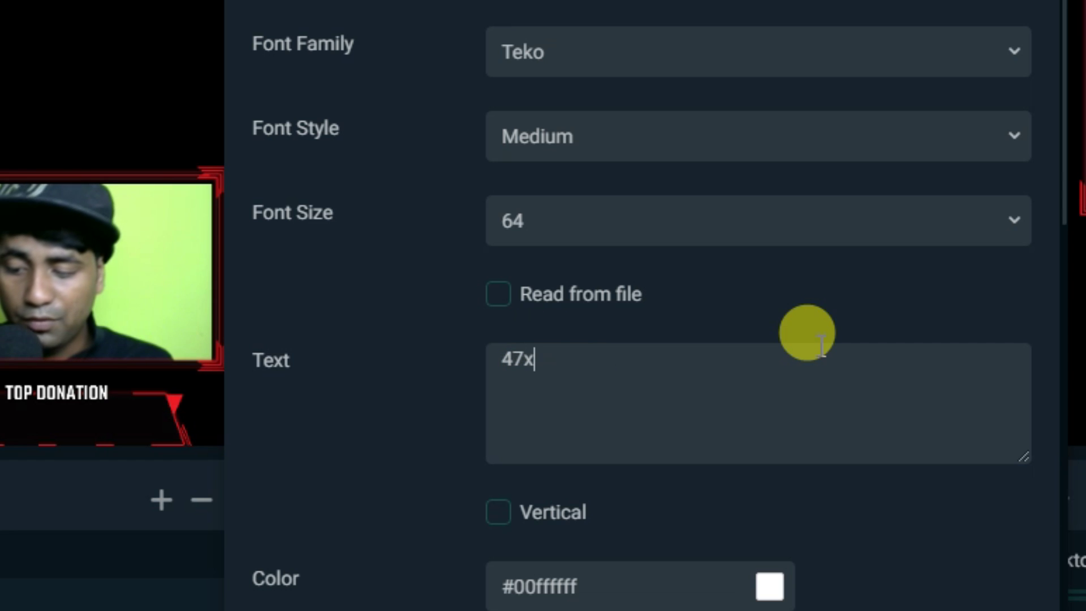
type("4 gaming")
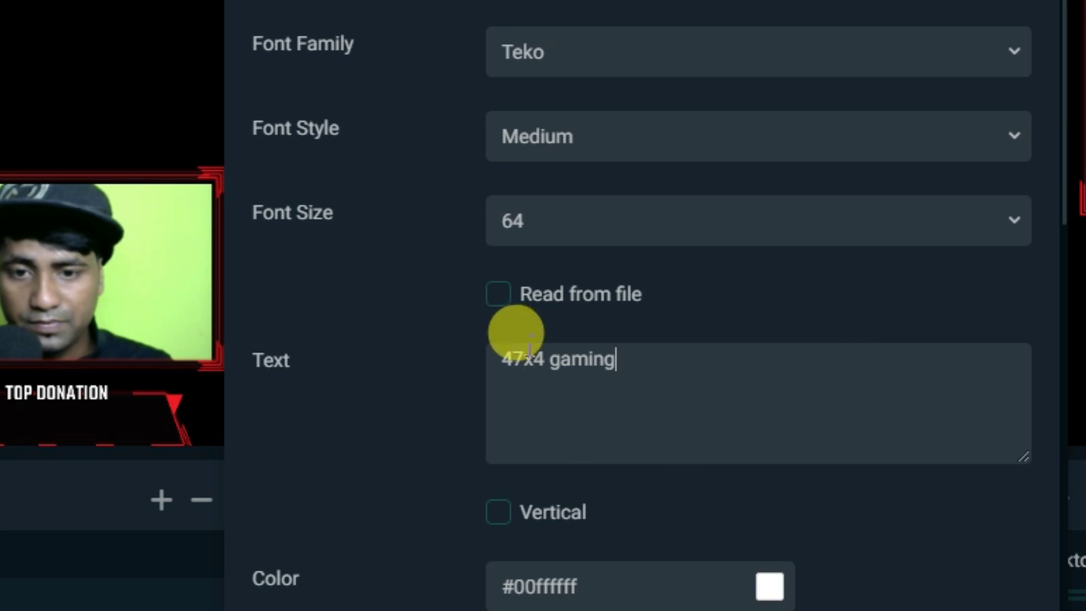
key("Home")
key("Right")
key("Right")
key("BackSpace")
left_click(934, 605)
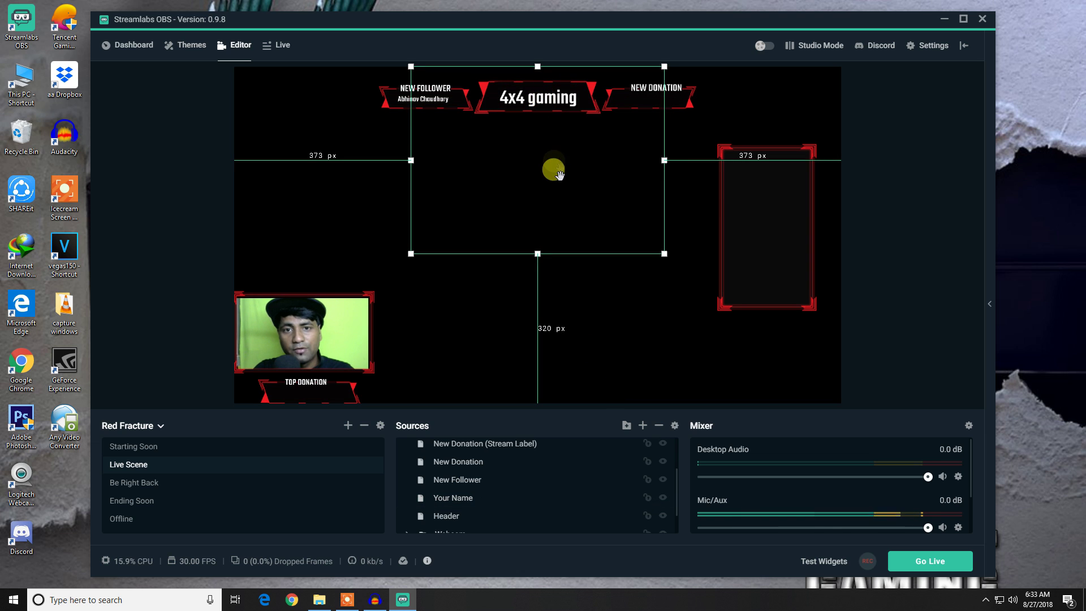
left_click(572, 308)
- Hide the Chatbox folder and remove it from the Live Scene's sources
left_click(775, 242)
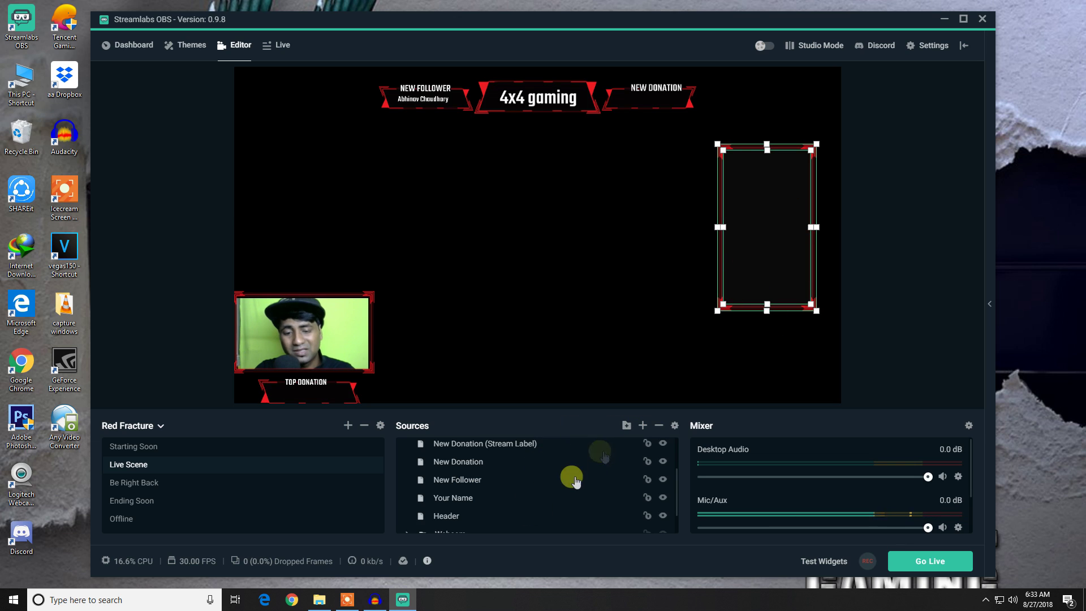
scroll(582, 487, "up", 2)
scroll(591, 485, "down", 3)
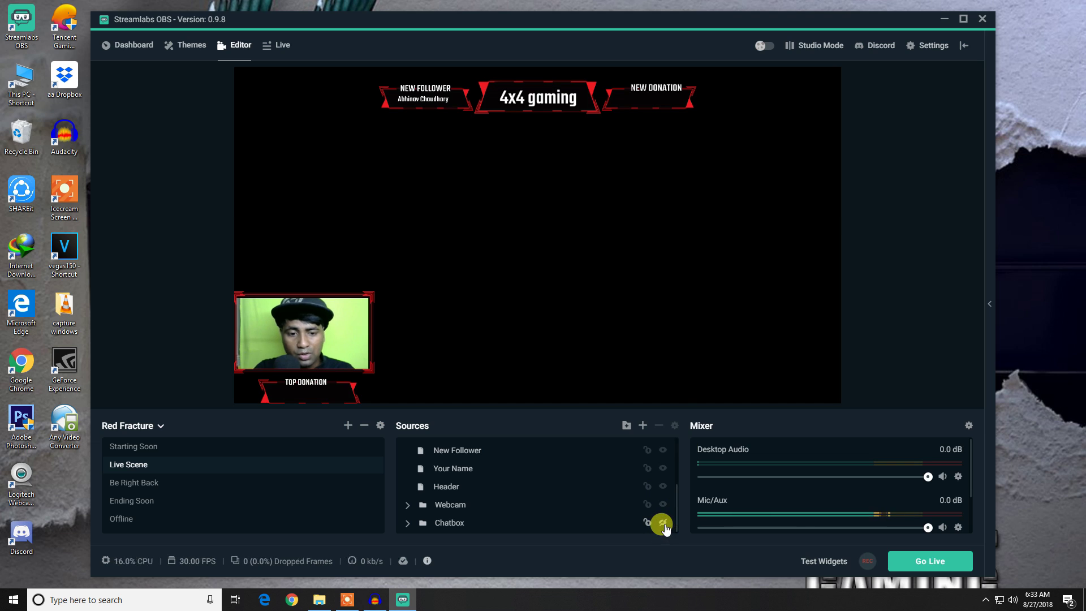
left_click(871, 496)
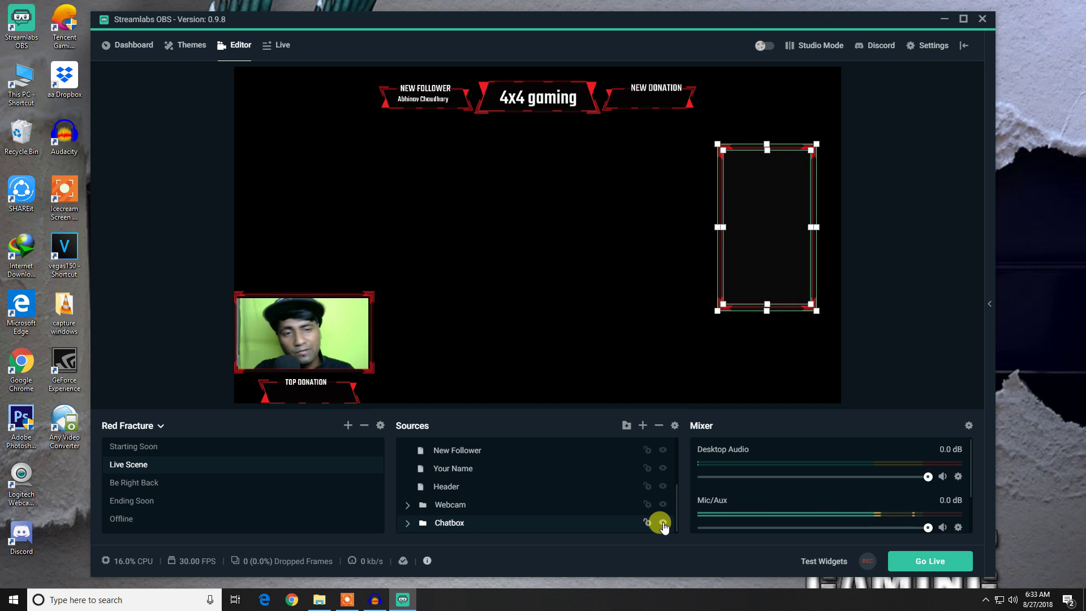
left_click(663, 522)
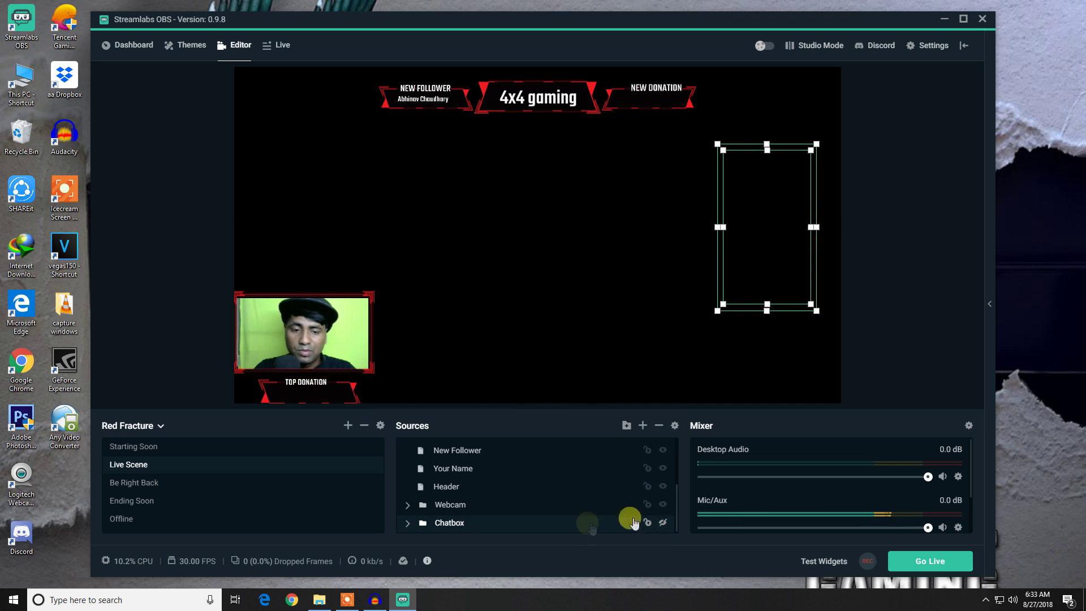
right_click(522, 529)
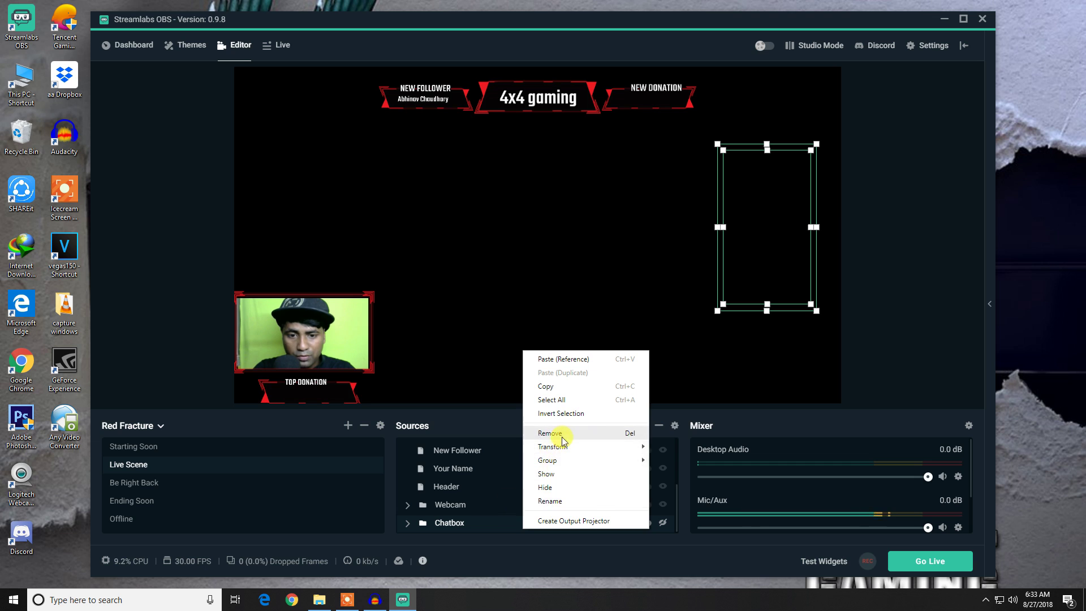
left_click(573, 367)
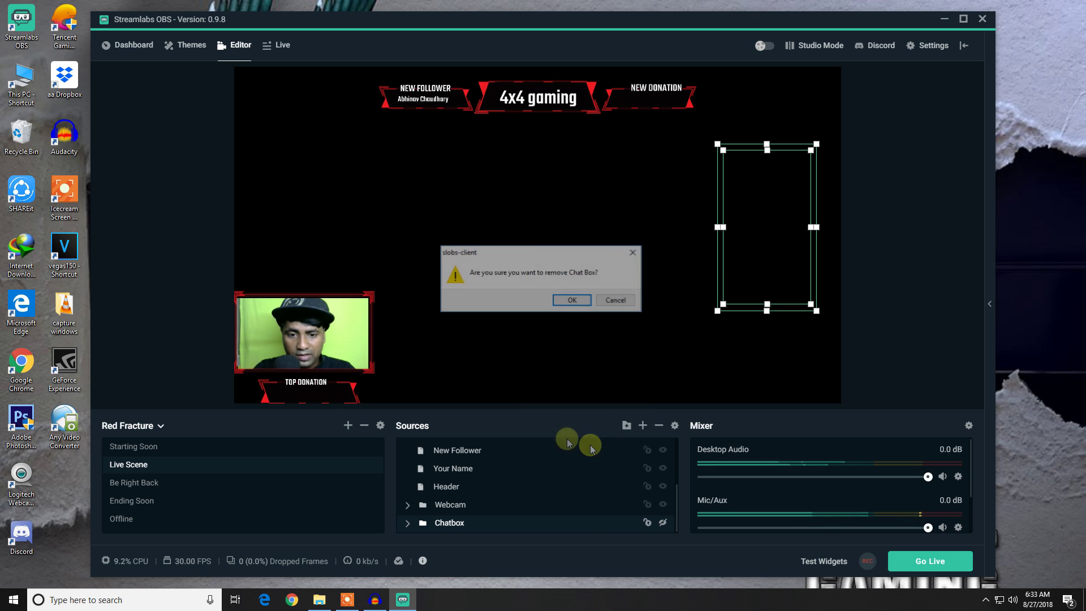
left_click(573, 299)
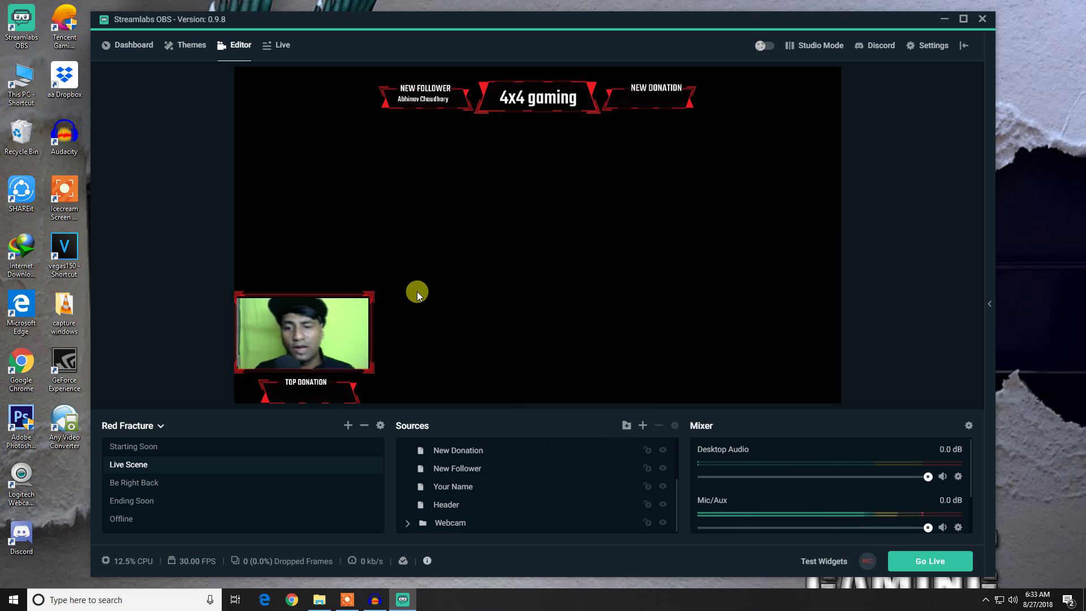
- Review the remaining sources, collapse the Header folder and start adding a new source to the Live Scene
scroll(543, 478, "up", 2)
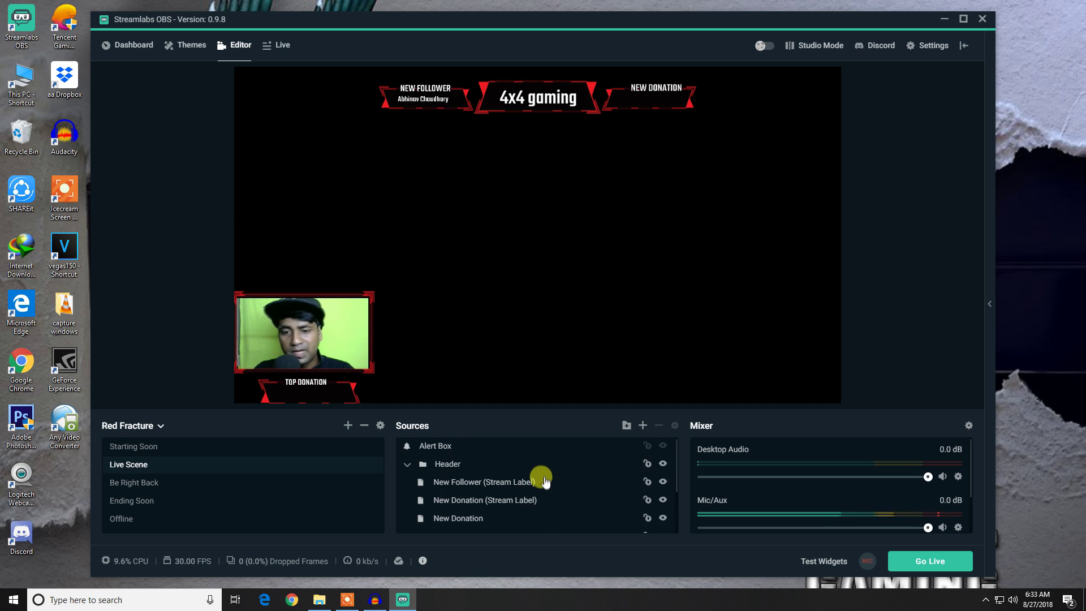
scroll(509, 475, "down", 3)
scroll(481, 461, "up", 3)
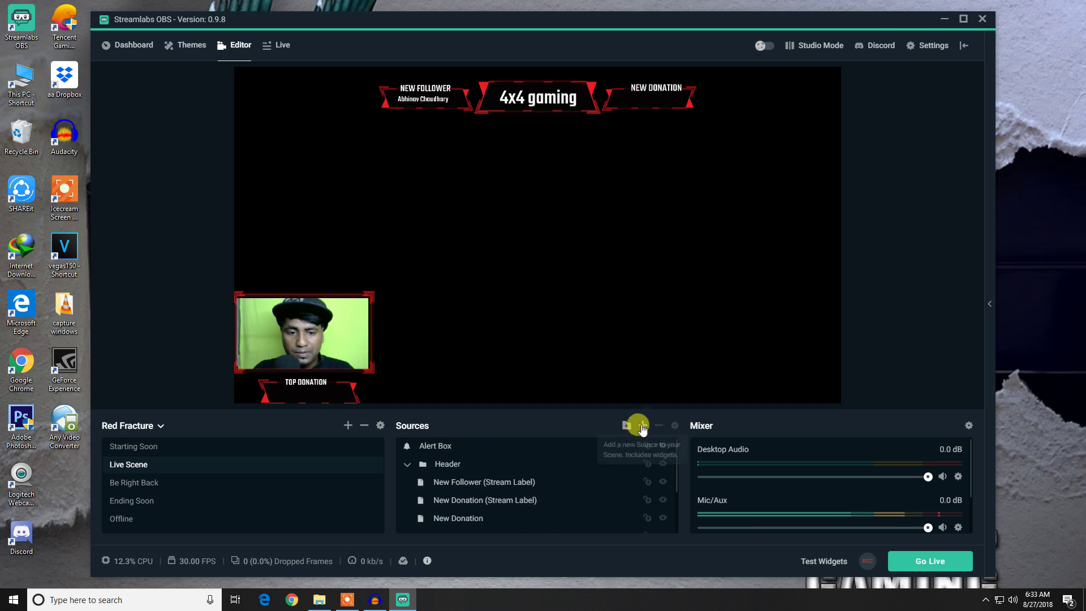
left_click(408, 463)
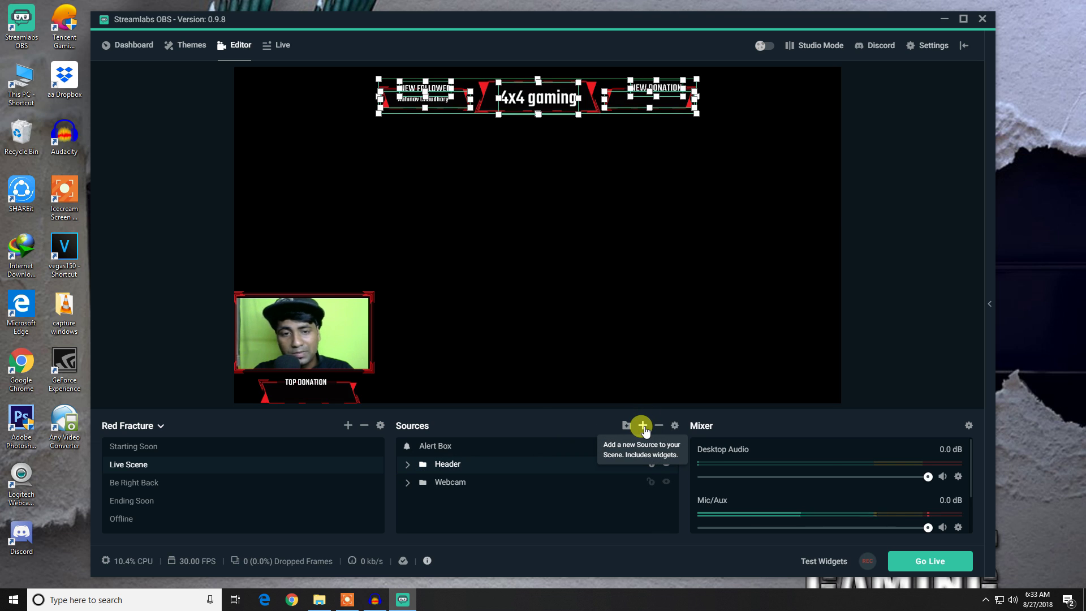
left_click(643, 426)
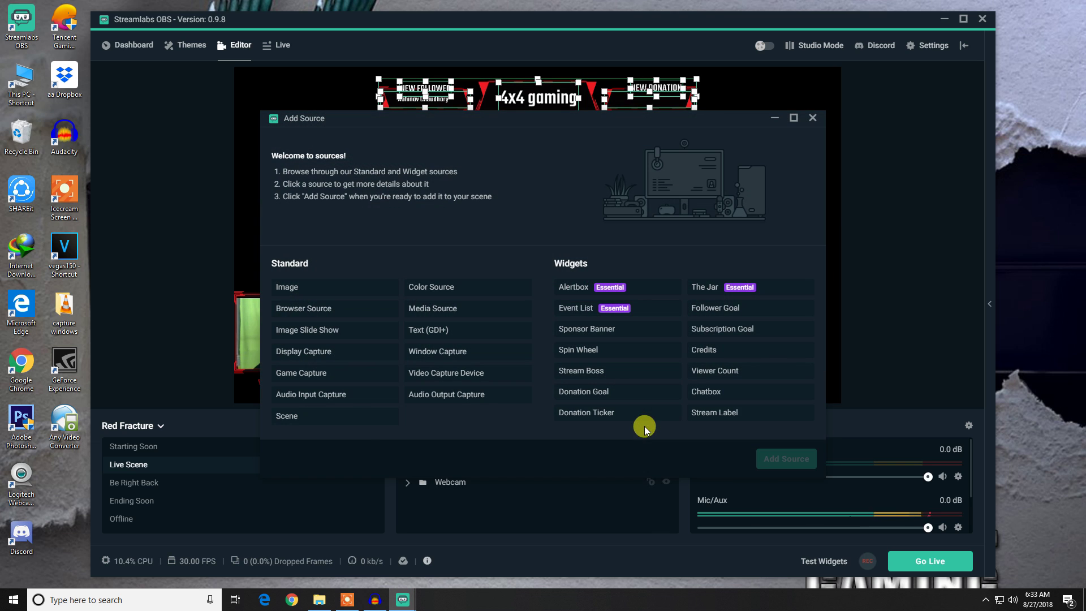
- Review the available source types and add a Window Capture source to the Live Scene
left_click(324, 314)
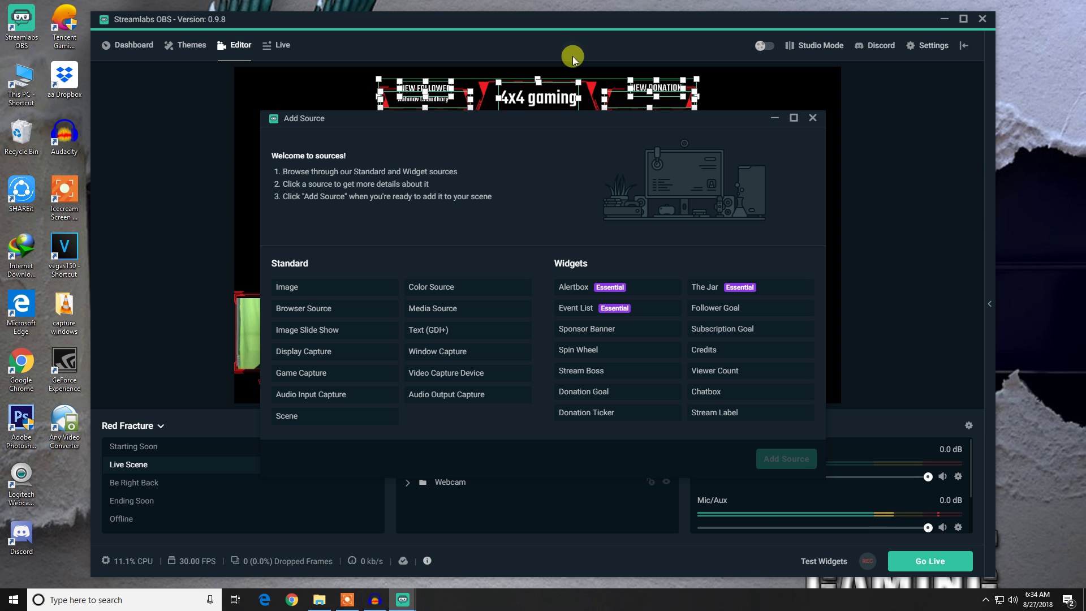
left_click_drag(673, 117, 824, 87)
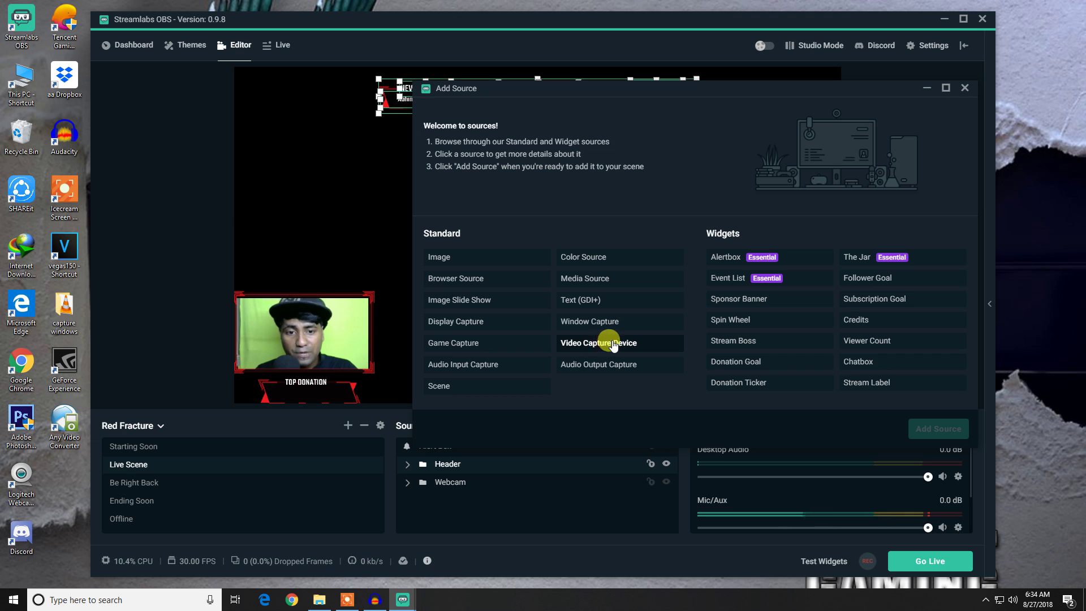
left_click(613, 346)
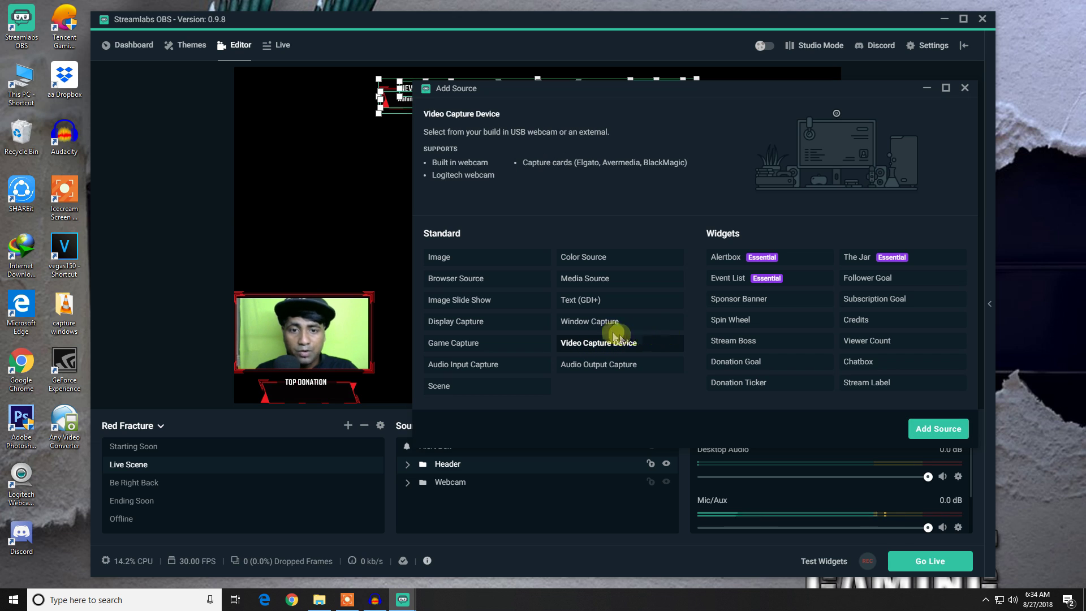
left_click(638, 320)
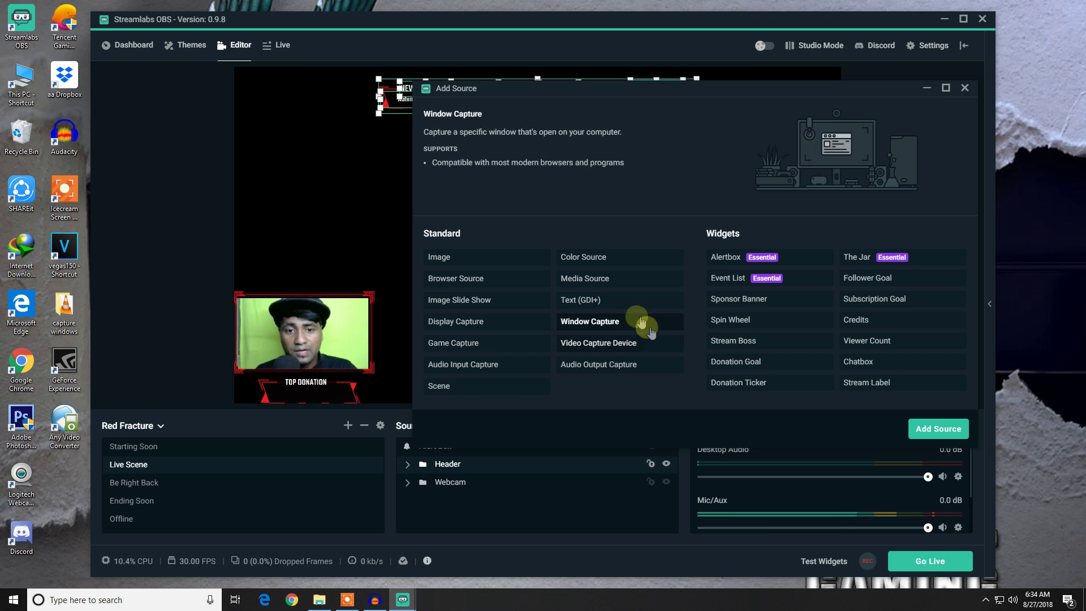
left_click(939, 429)
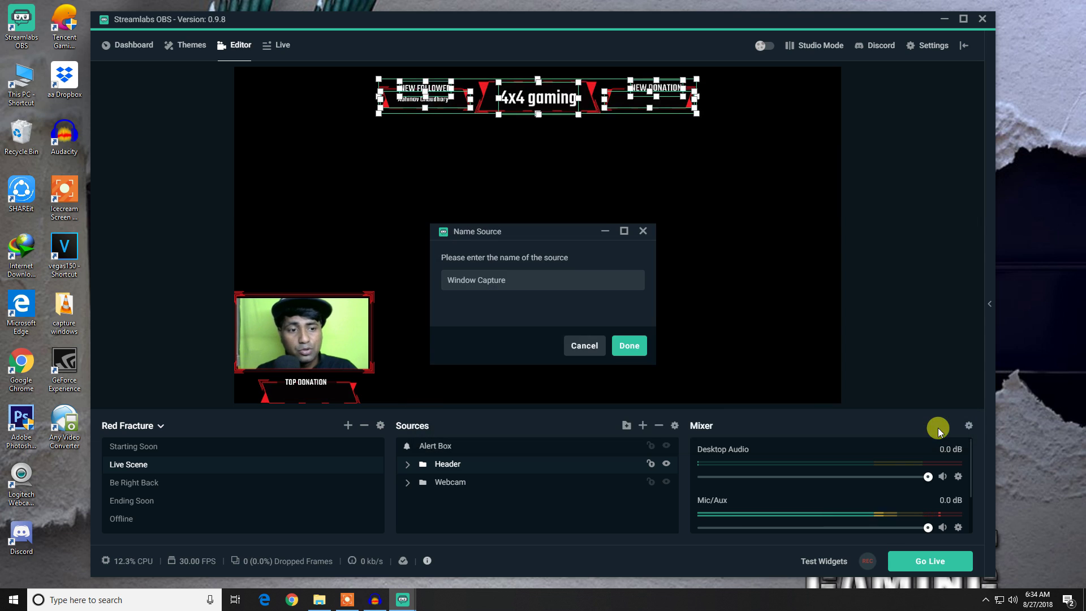
- Name the new Window Capture source "pubg mobile" and accept its default capture properties
left_click(509, 272)
type("pub")
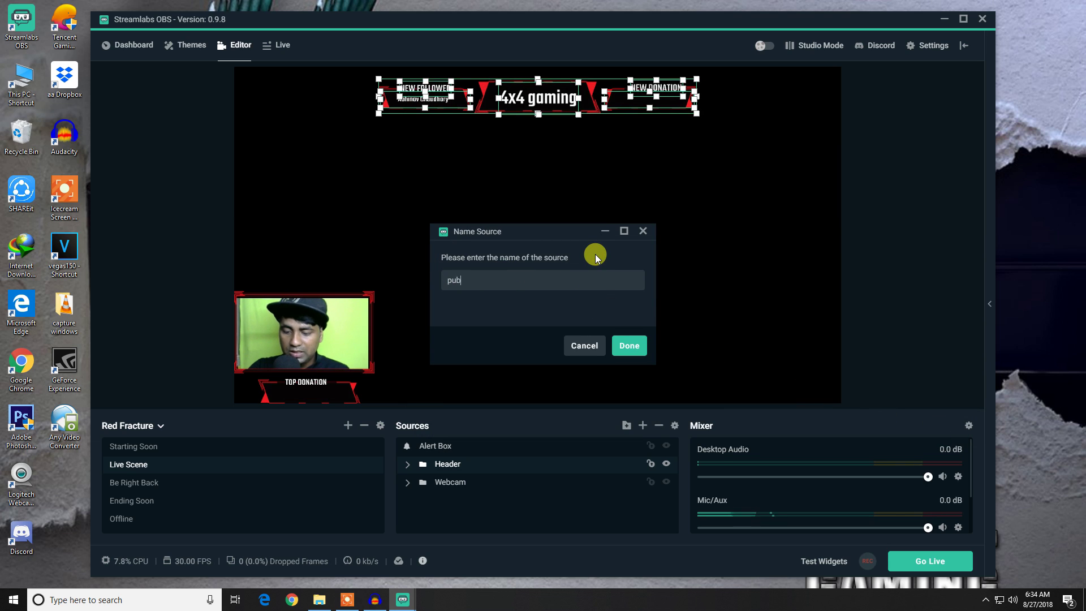
type("g mobile")
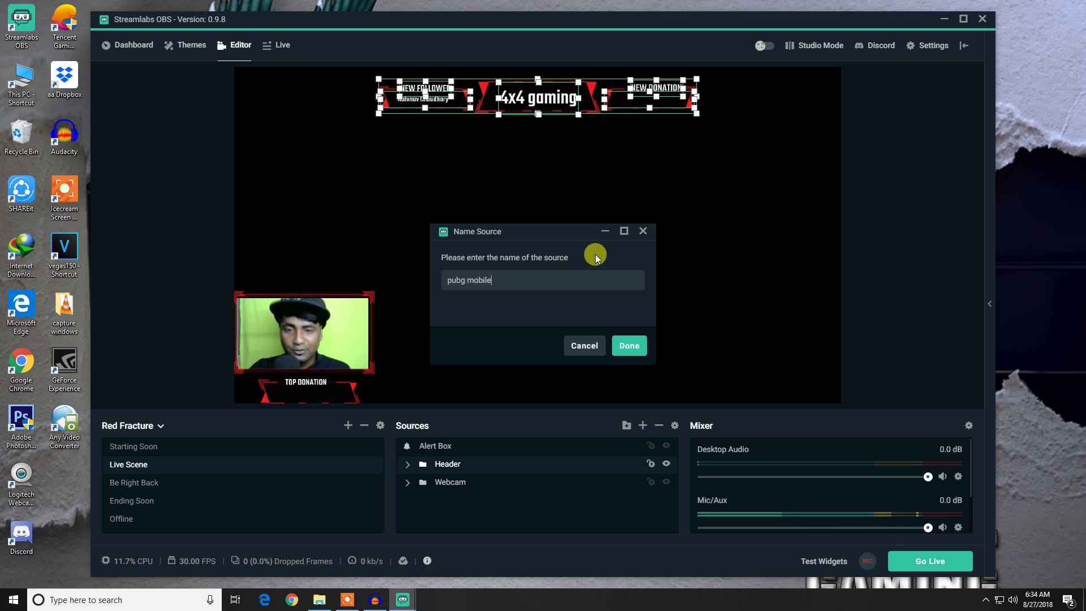
key("Return")
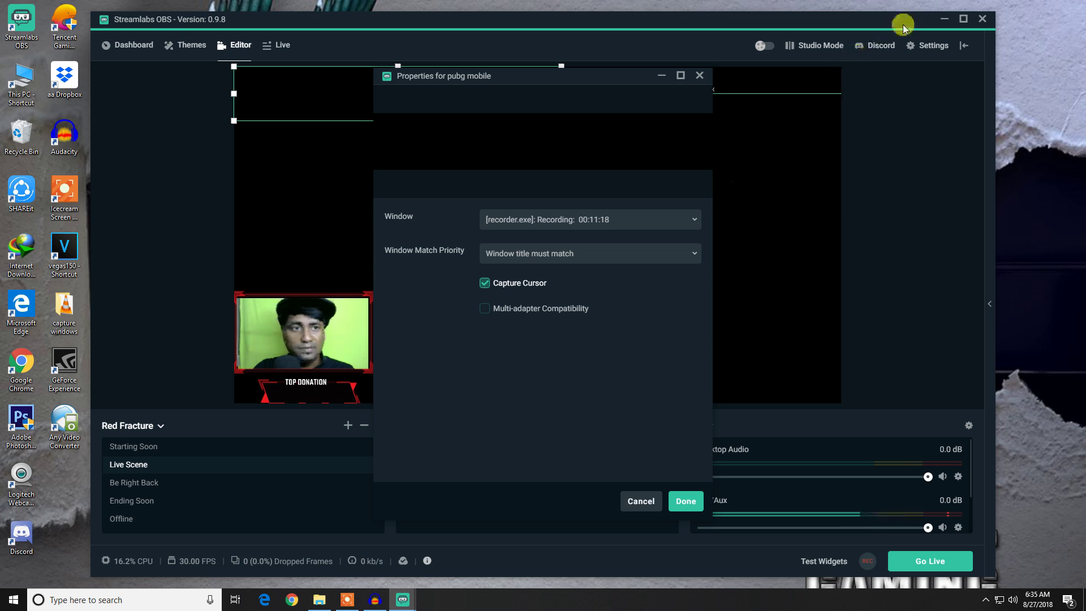
left_click(685, 501)
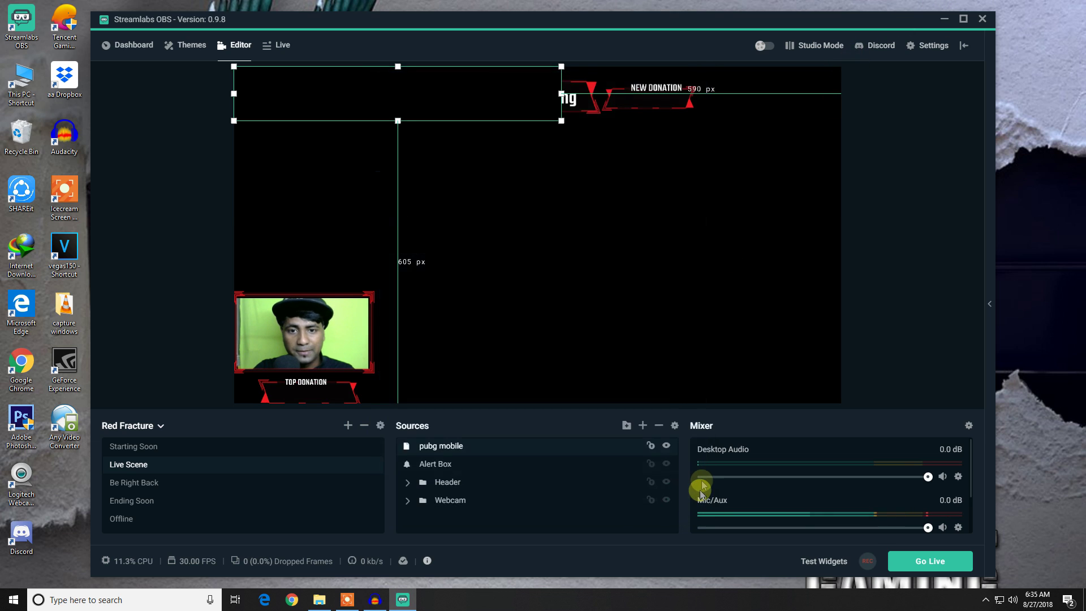
- Move the pubg mobile source below the Webcam folder in the source order
left_click(526, 240)
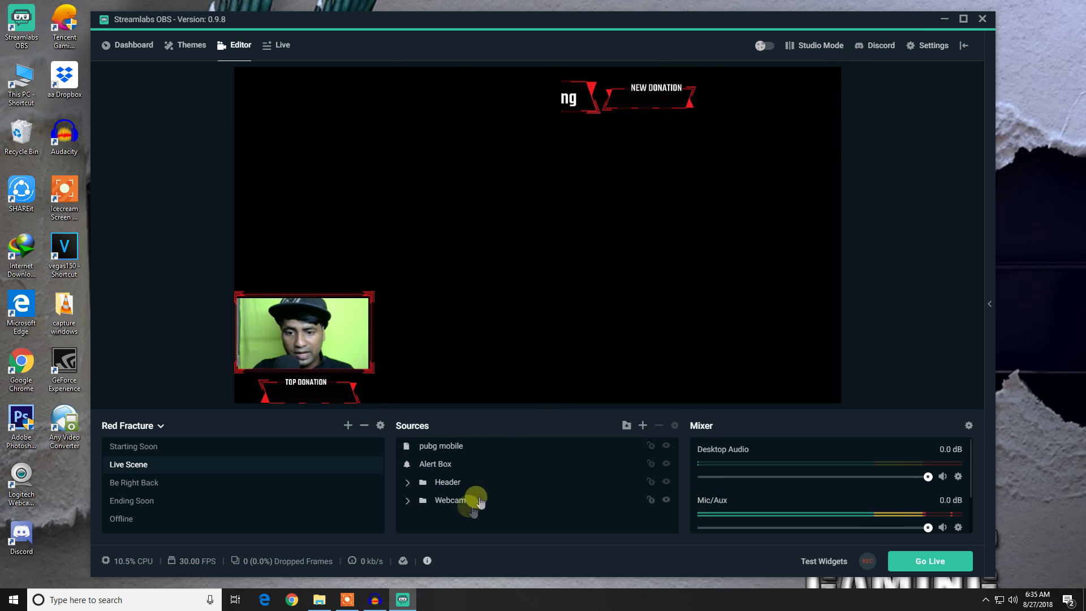
left_click(457, 449)
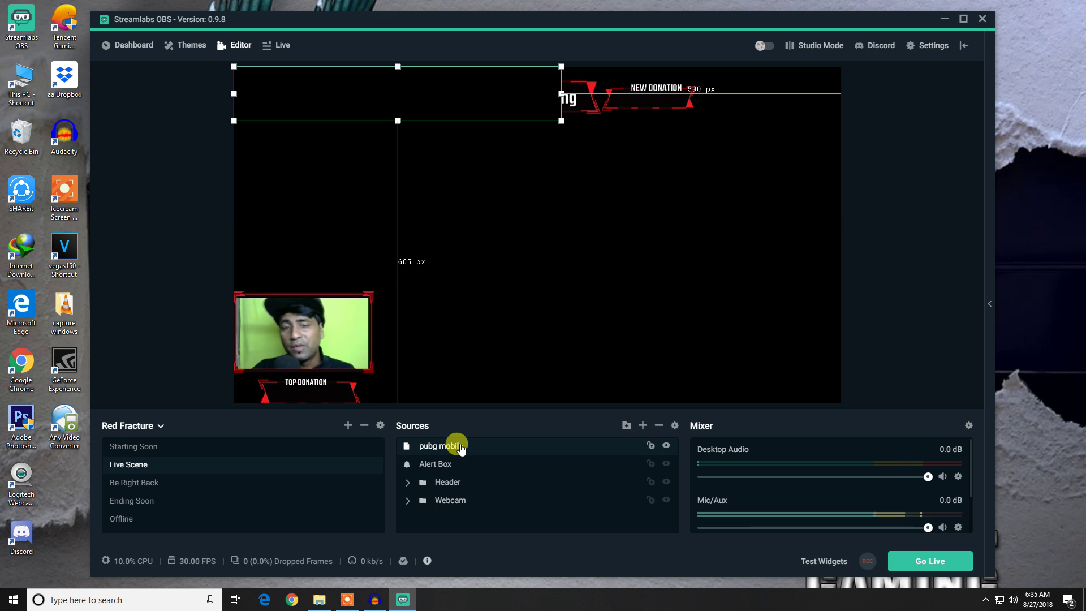
left_click_drag(461, 448, 458, 513)
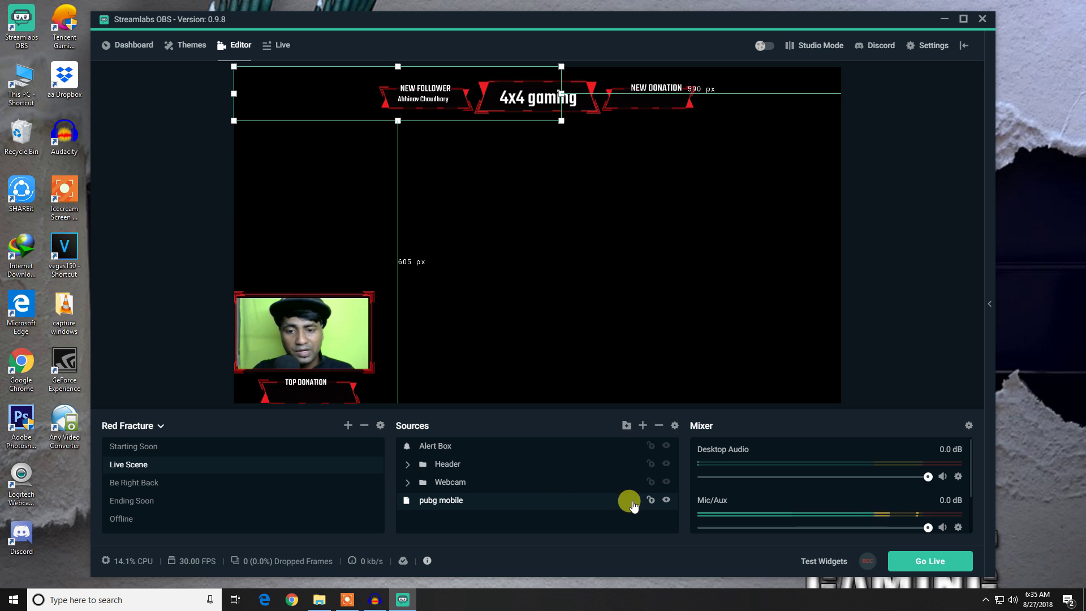
- Lock the Alert Box, Header and Webcam sources in the Live Scene, leaving pubg mobile unlocked
left_click(651, 445)
left_click(650, 462)
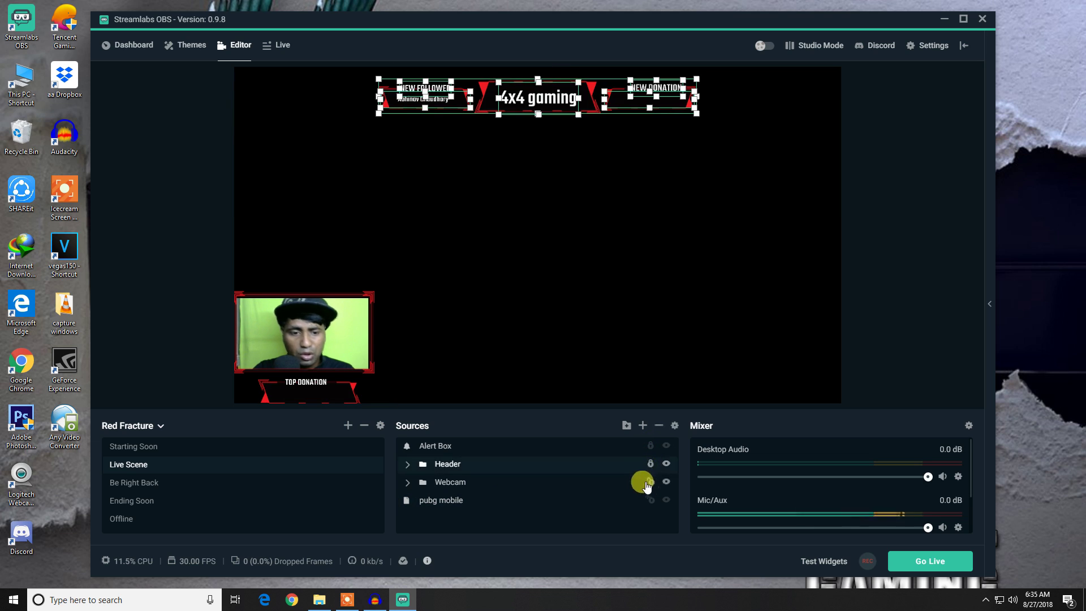
left_click(650, 481)
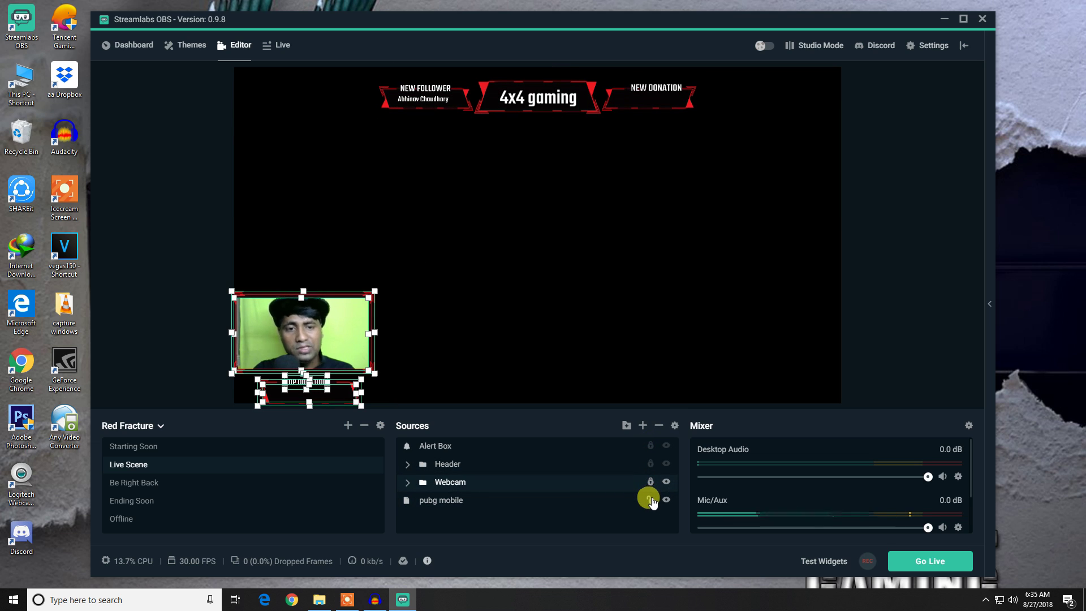
left_click(505, 499)
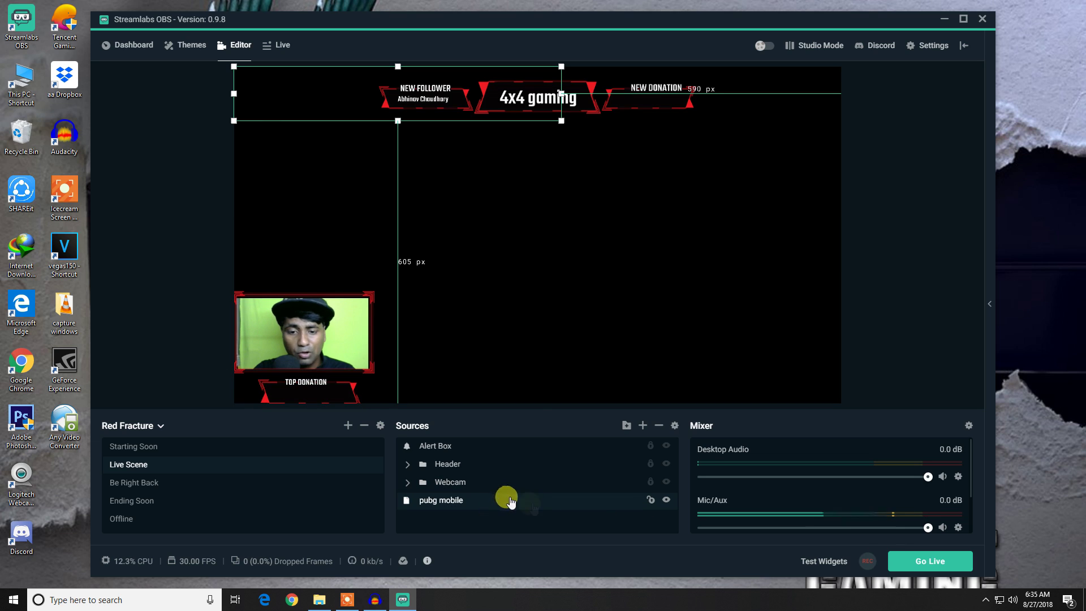
left_click(592, 341)
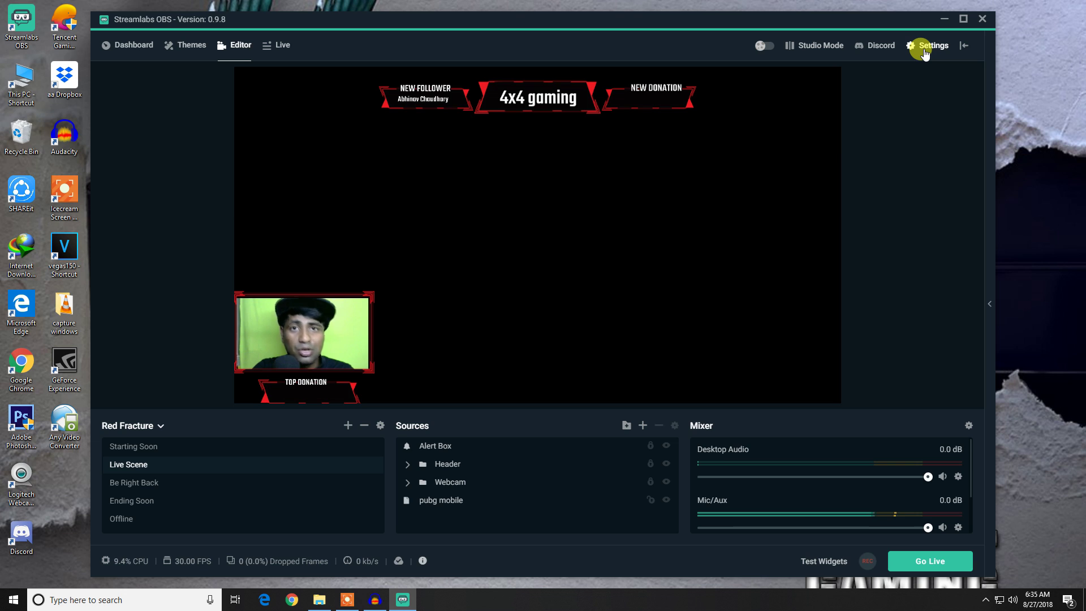
- Open the application's output settings and switch the Output Mode to Advanced
left_click(924, 54)
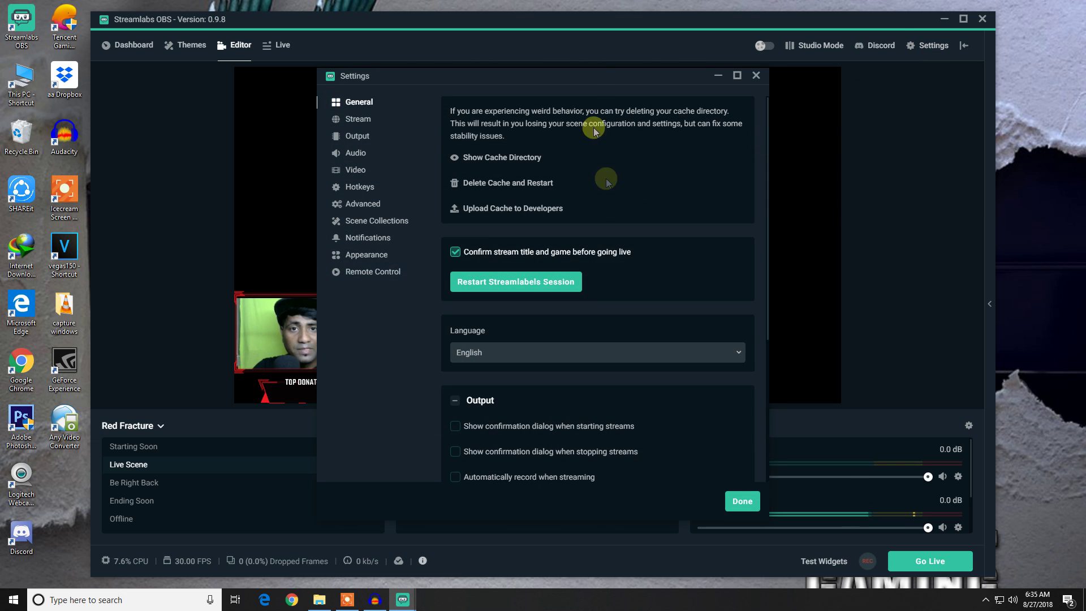
left_click_drag(616, 77, 710, 58)
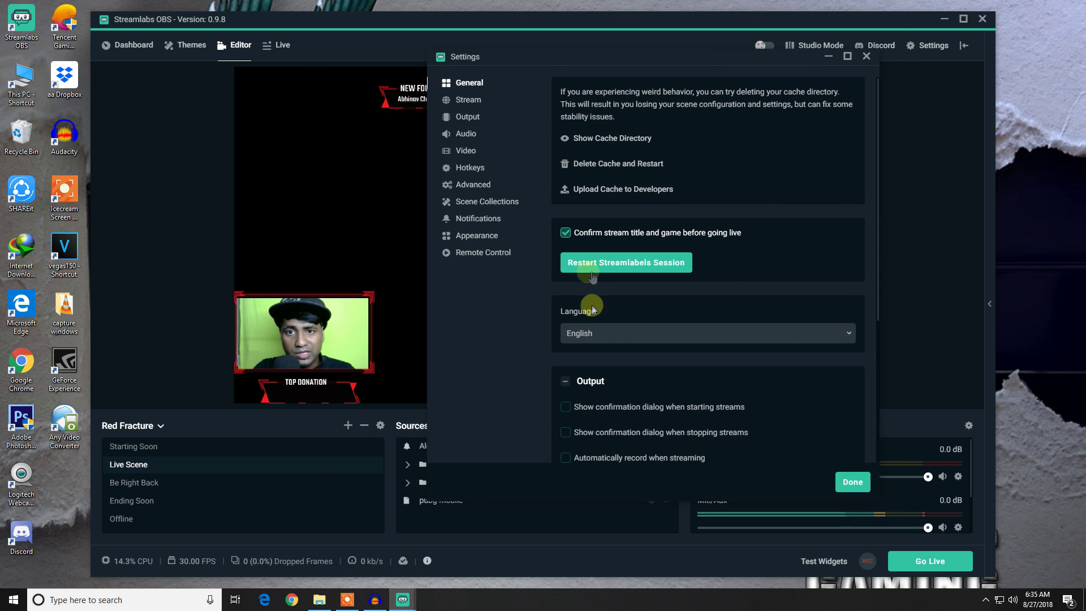
scroll(674, 327, "down", 3)
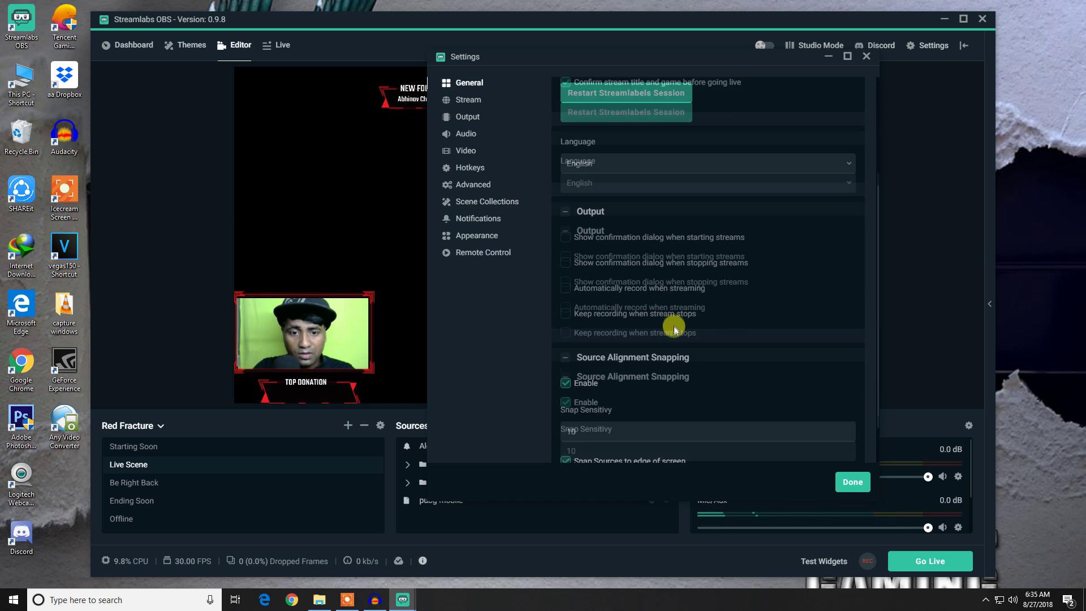
scroll(677, 359, "up", 3)
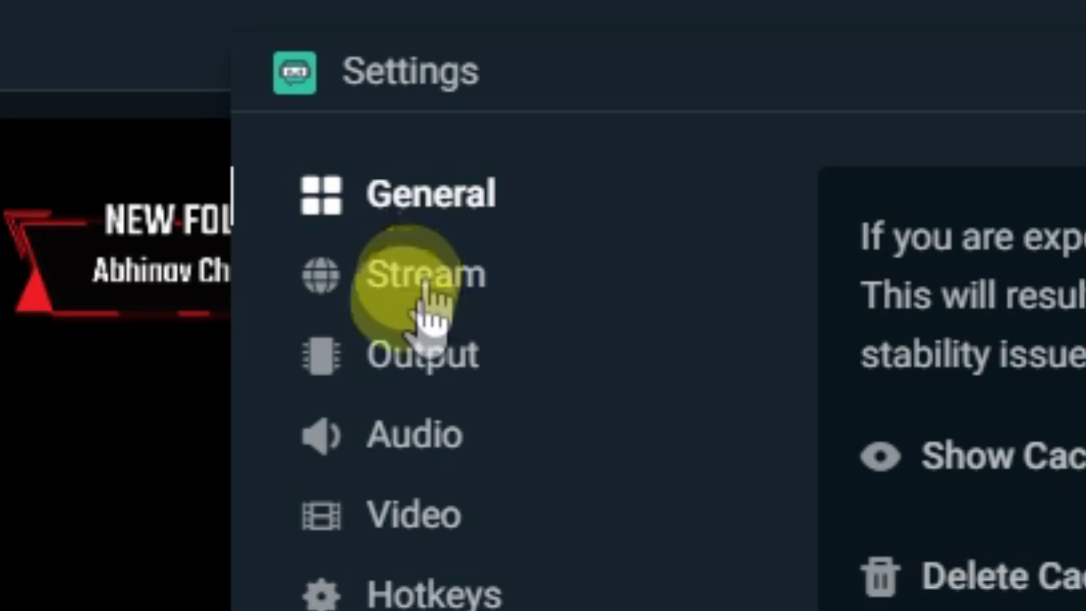
left_click(412, 373)
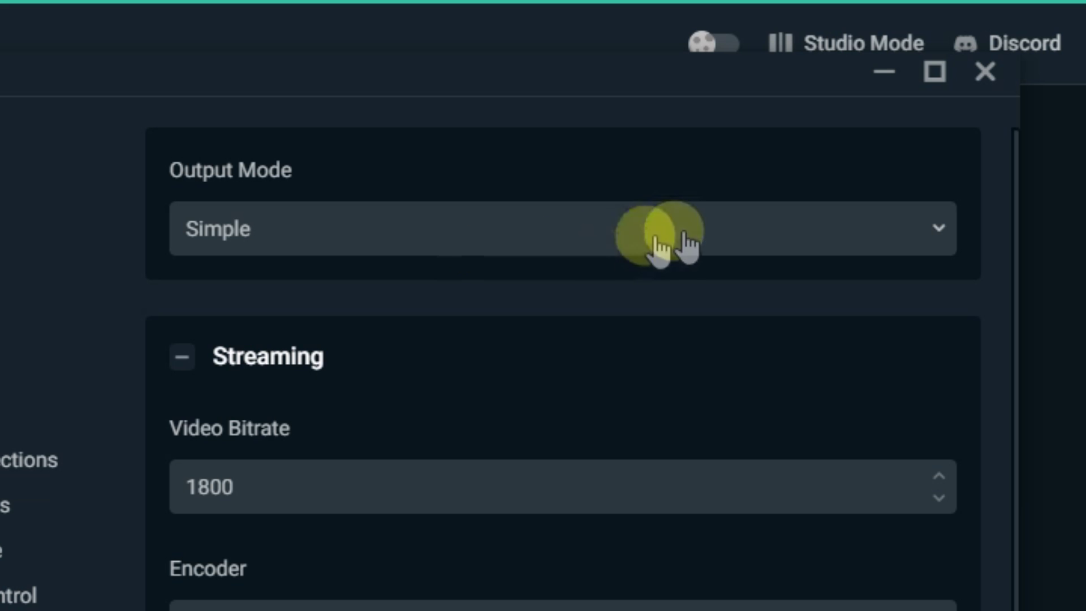
left_click(780, 117)
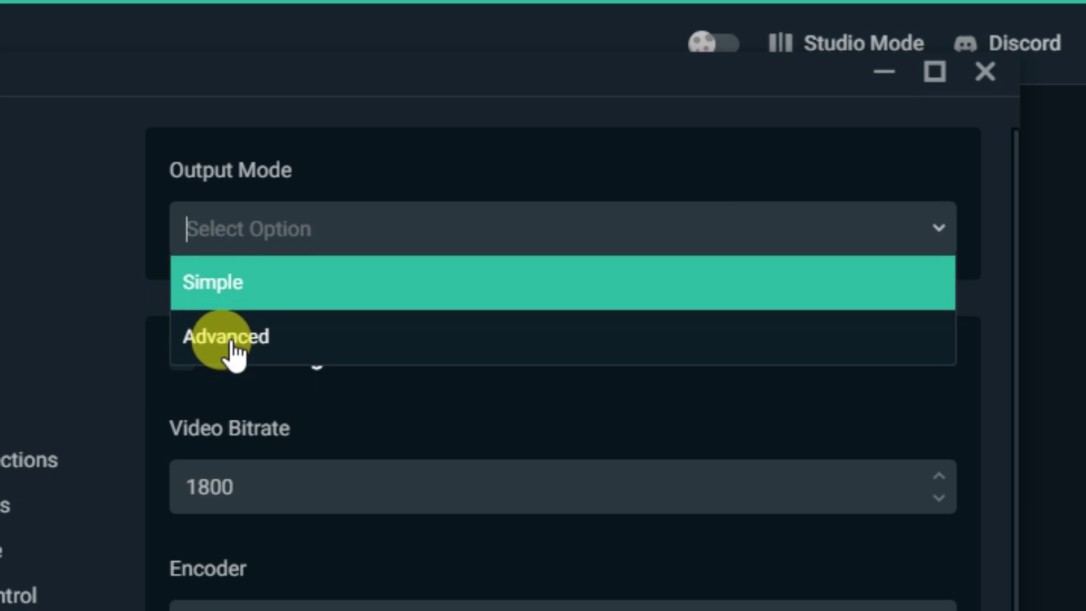
left_click(229, 340)
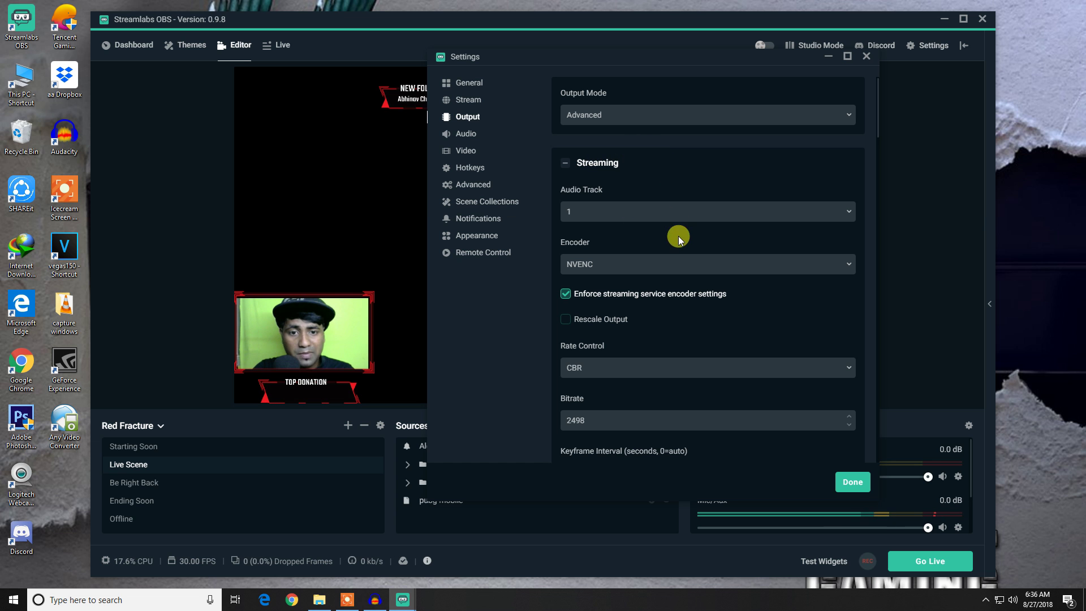
- Choose NVENC as the streaming encoder and set the streaming bitrate to 2500
left_click(816, 270)
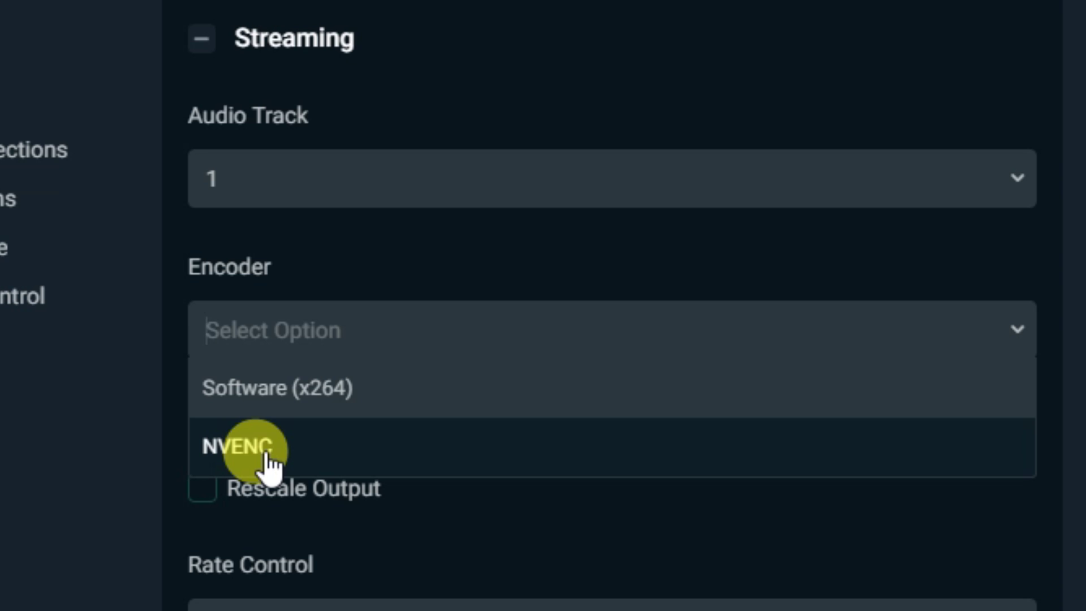
left_click(265, 456)
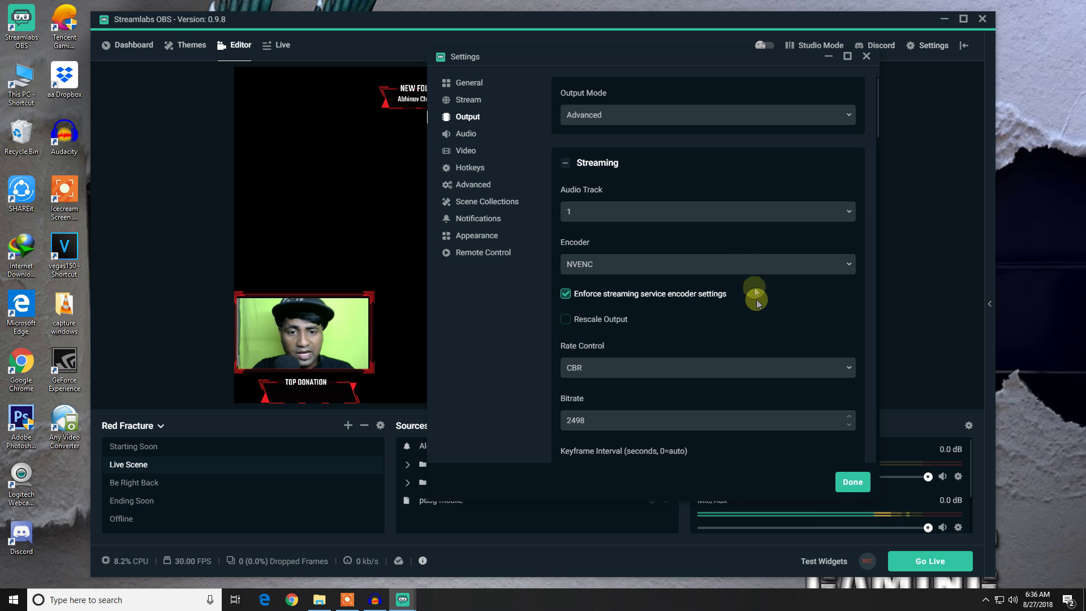
scroll(756, 300, "down", 3)
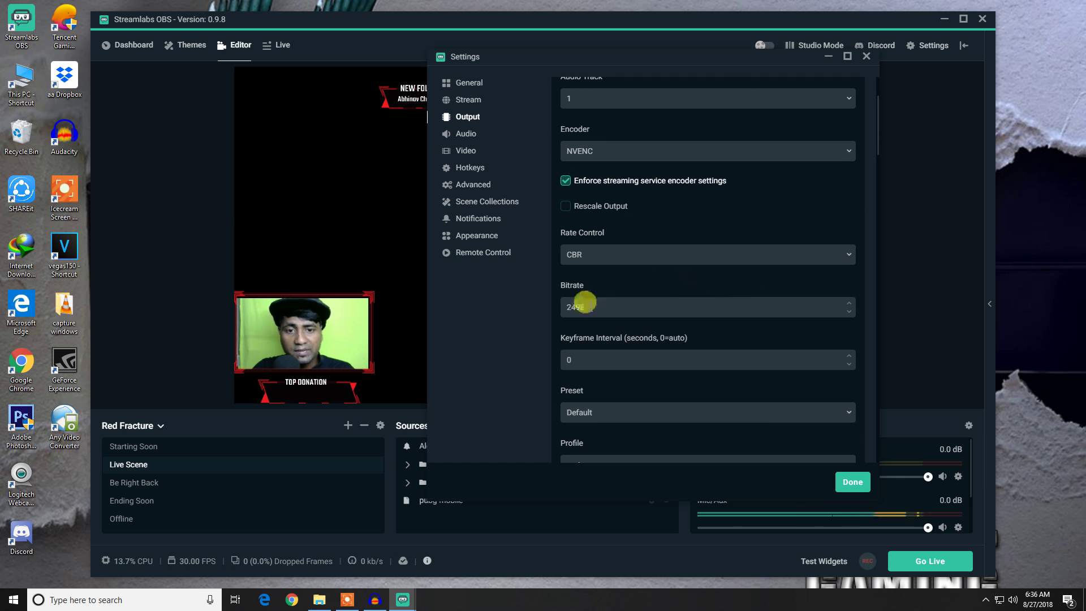
double_click(579, 307)
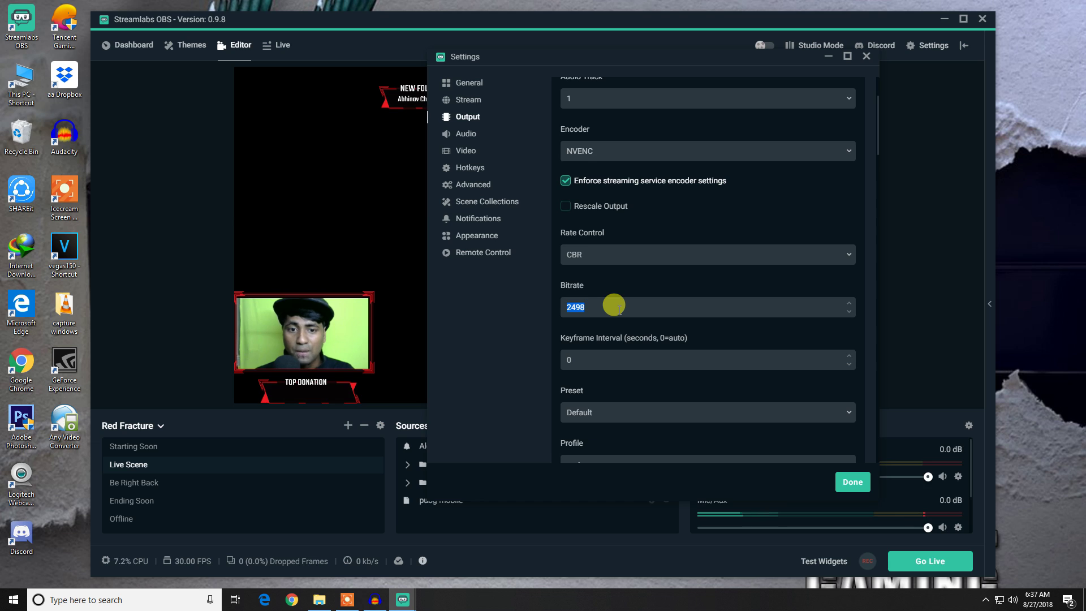
type("25")
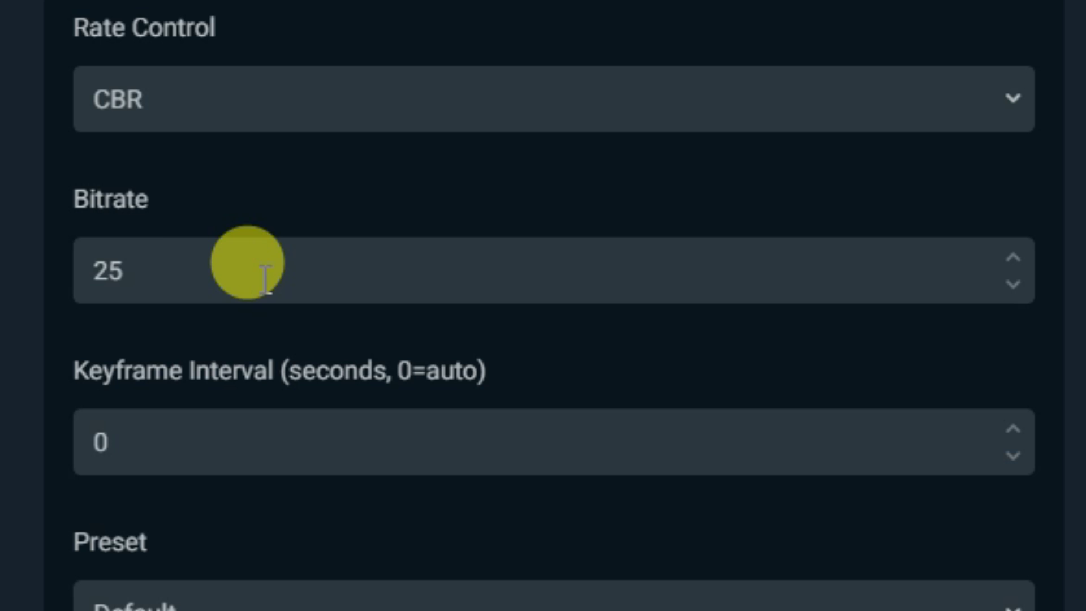
type("00")
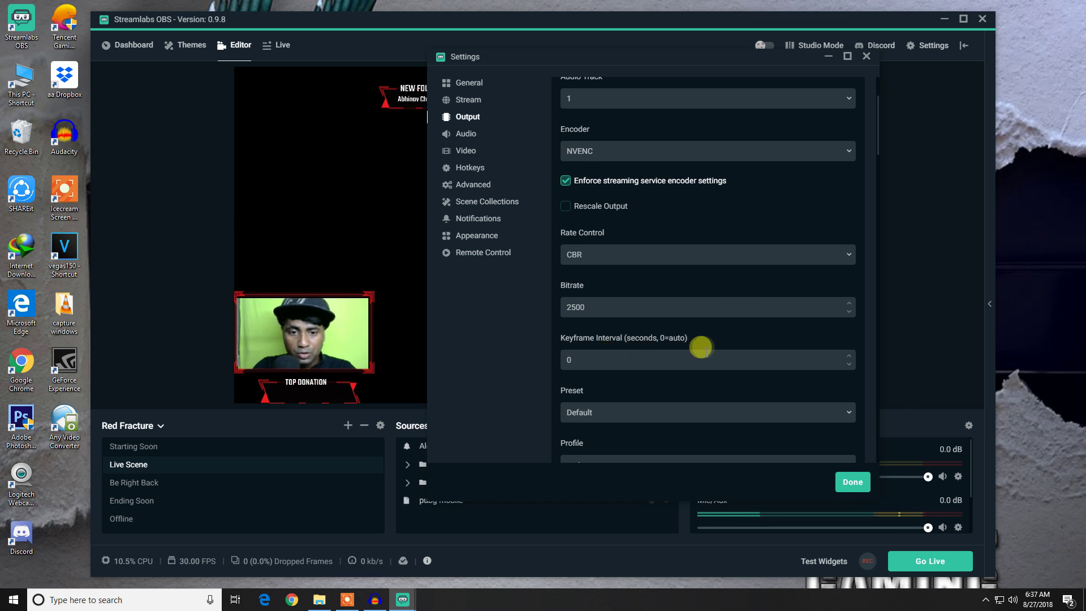
- Select main as the streaming encoder's profile
scroll(748, 298, "down", 4)
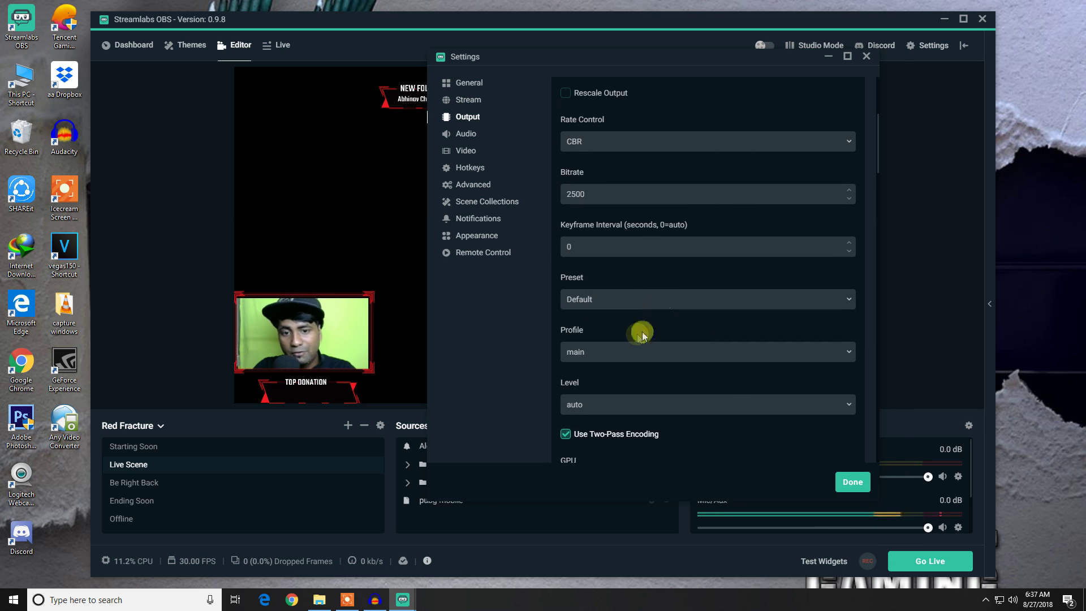
scroll(633, 317, "down", 2)
left_click(637, 294)
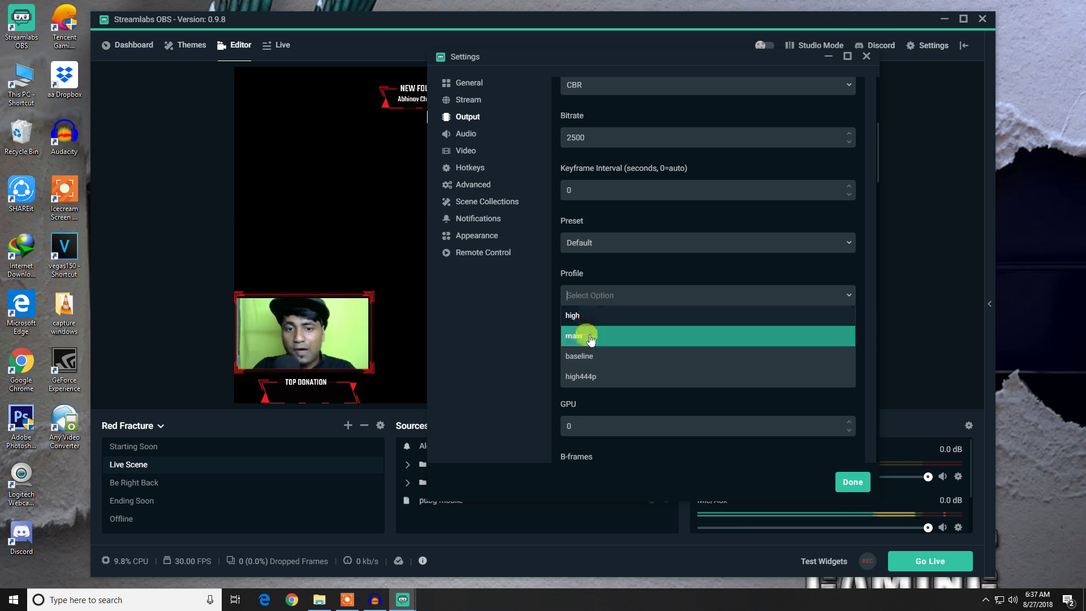
left_click(583, 335)
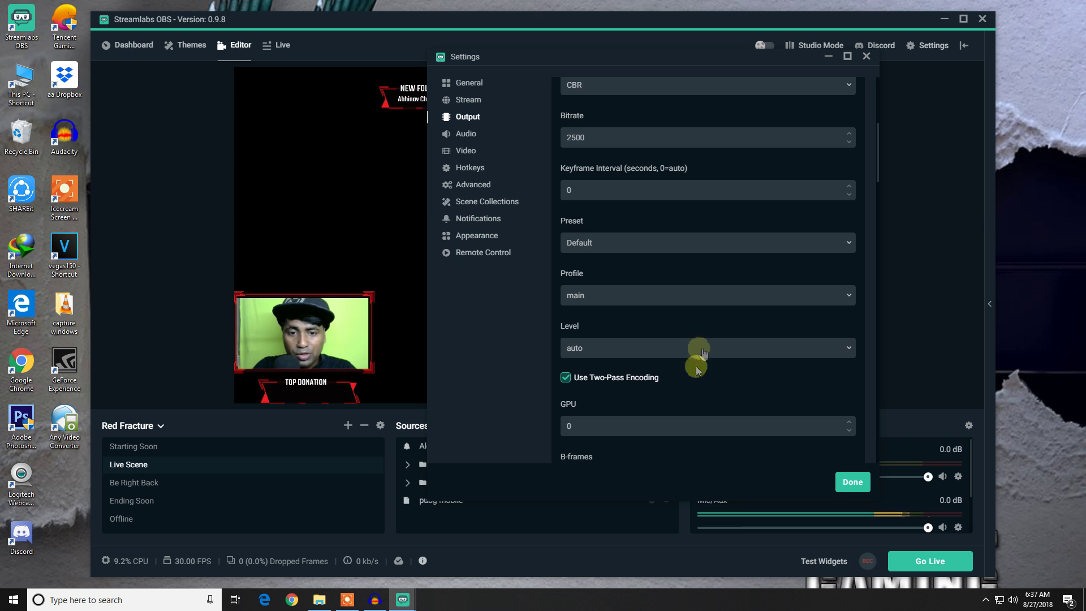
- Review the remaining encoder options and the recording type, path and format in the output settings
scroll(577, 390, "down", 5)
left_click_drag(594, 253, 512, 249)
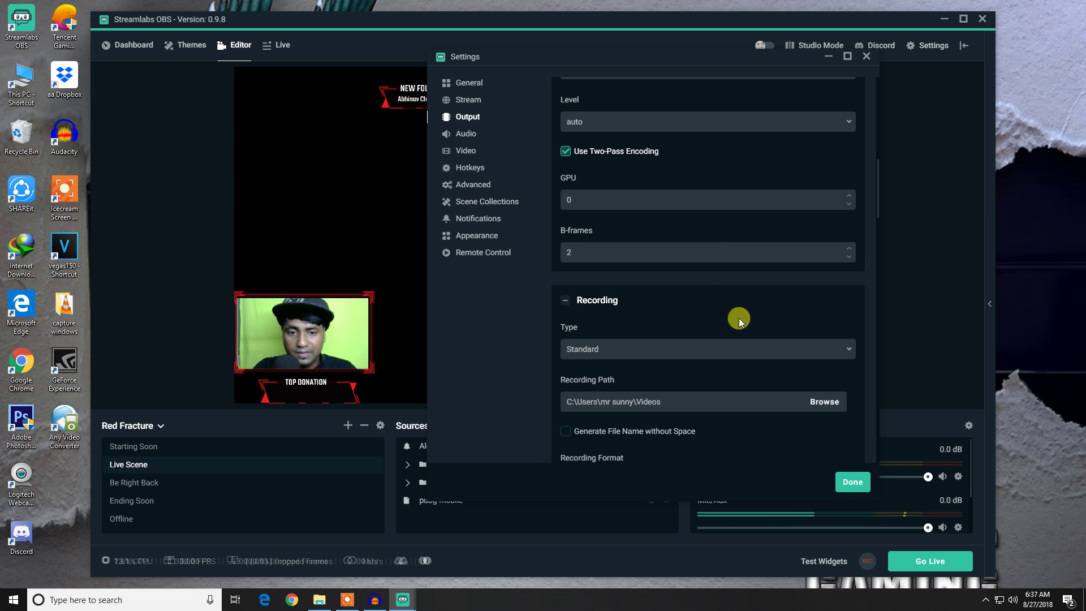
scroll(780, 334, "down", 4)
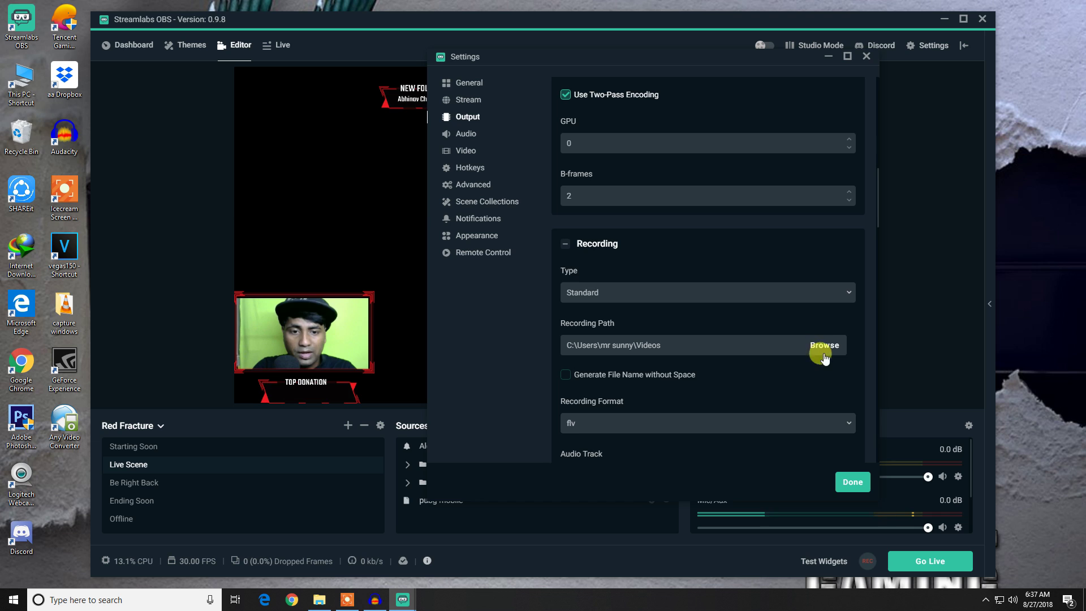
scroll(815, 364, "up", 8)
scroll(800, 359, "up", 2)
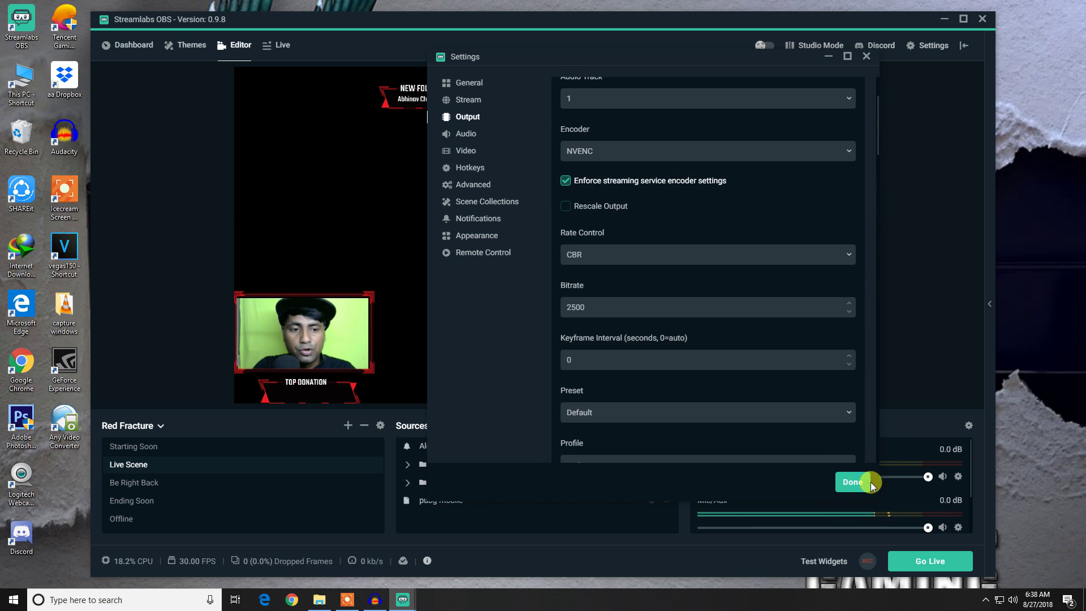
- Save the output settings, and choose 1280x720 as the base (canvas) resolution in the video settings
left_click(852, 481)
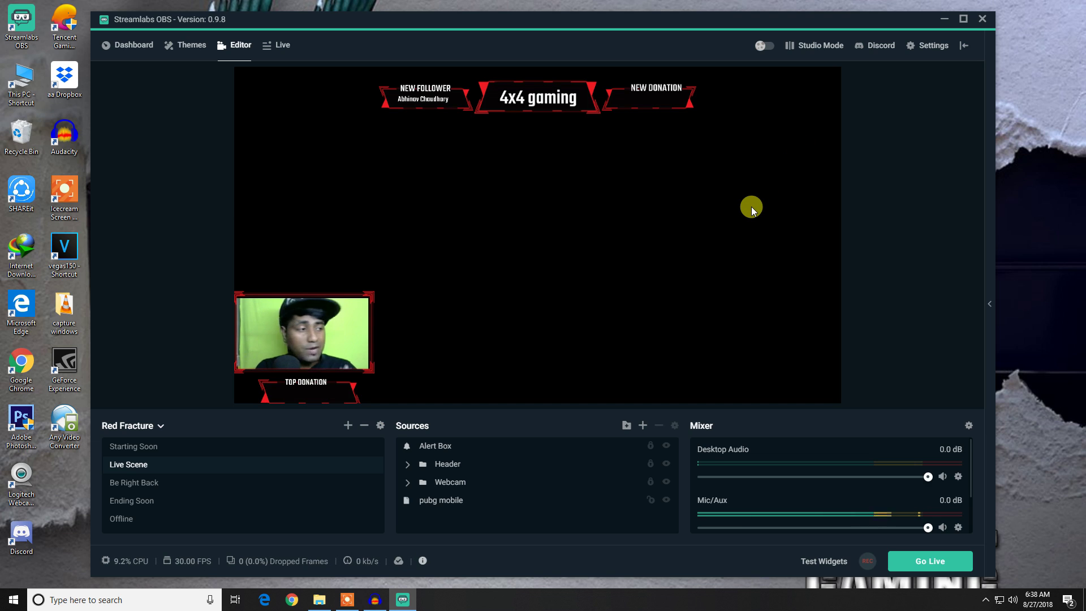
left_click(914, 45)
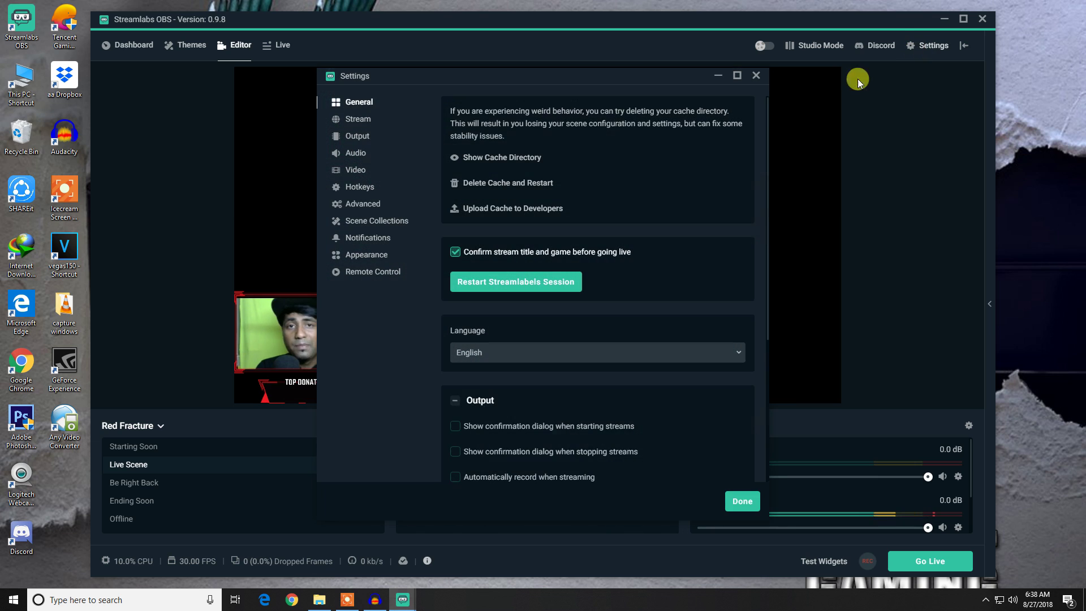
left_click(352, 173)
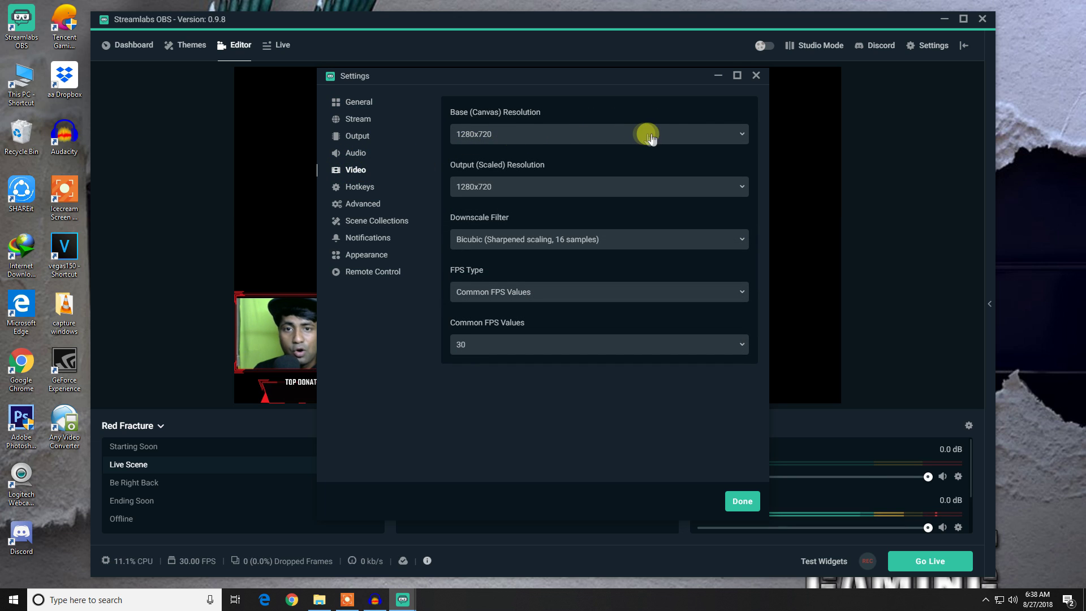
left_click(724, 134)
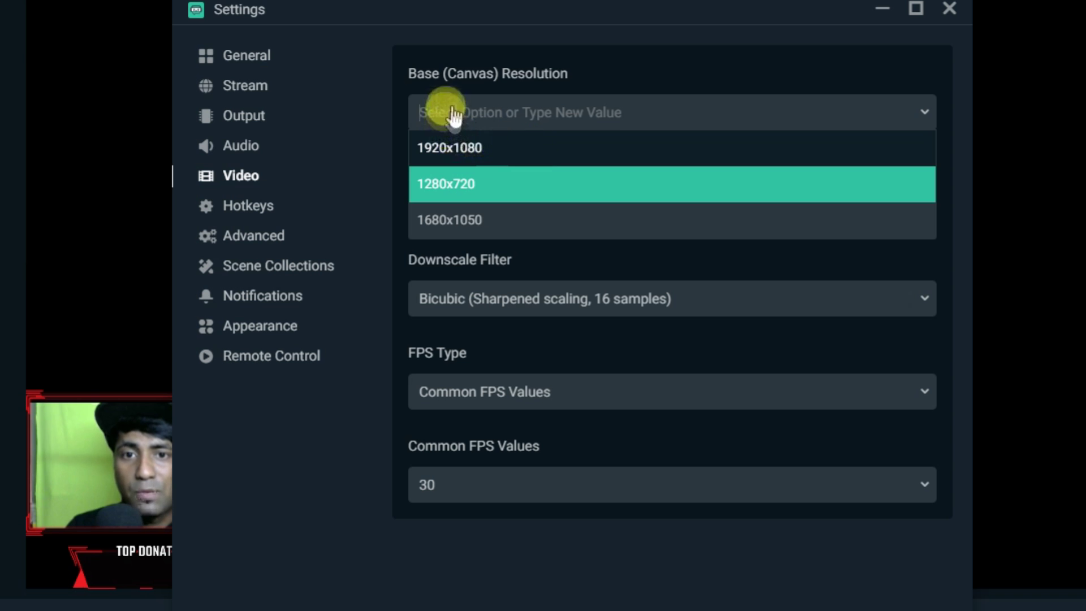
left_click(486, 177)
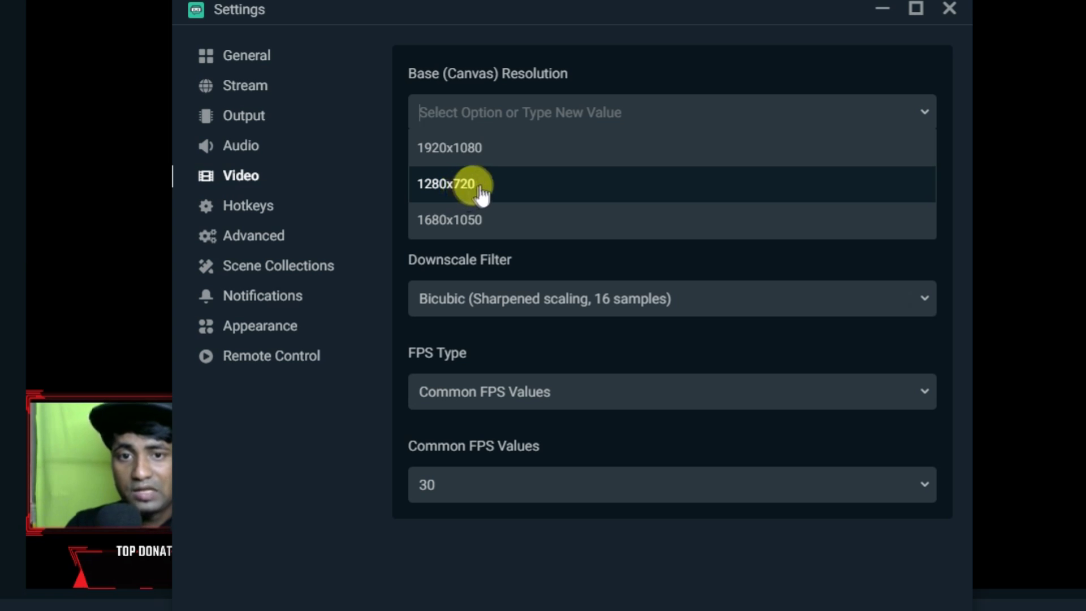
left_click(481, 185)
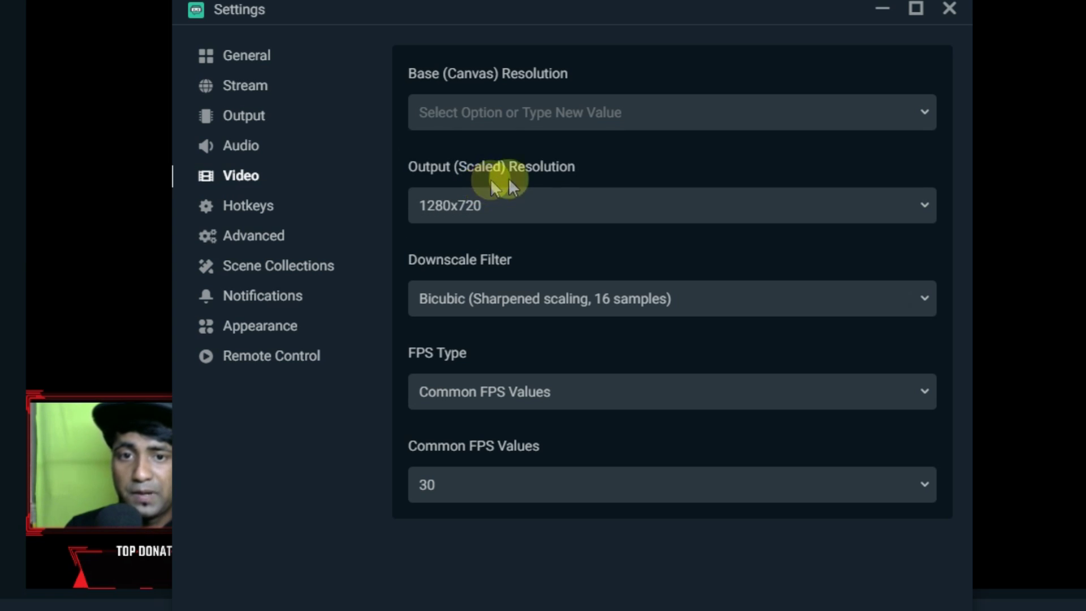
left_click(689, 118)
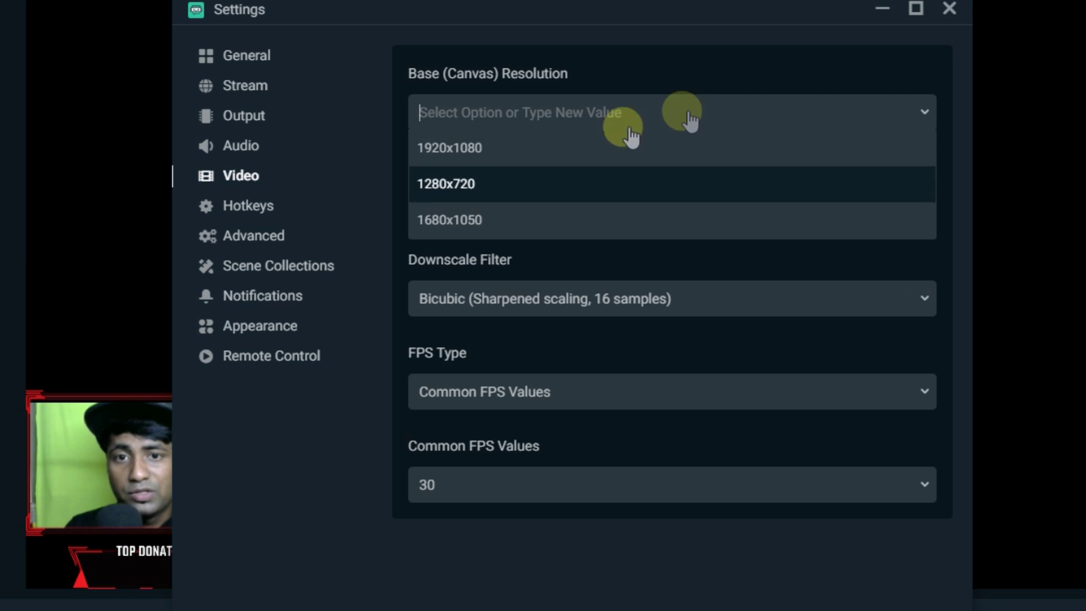
left_click(469, 186)
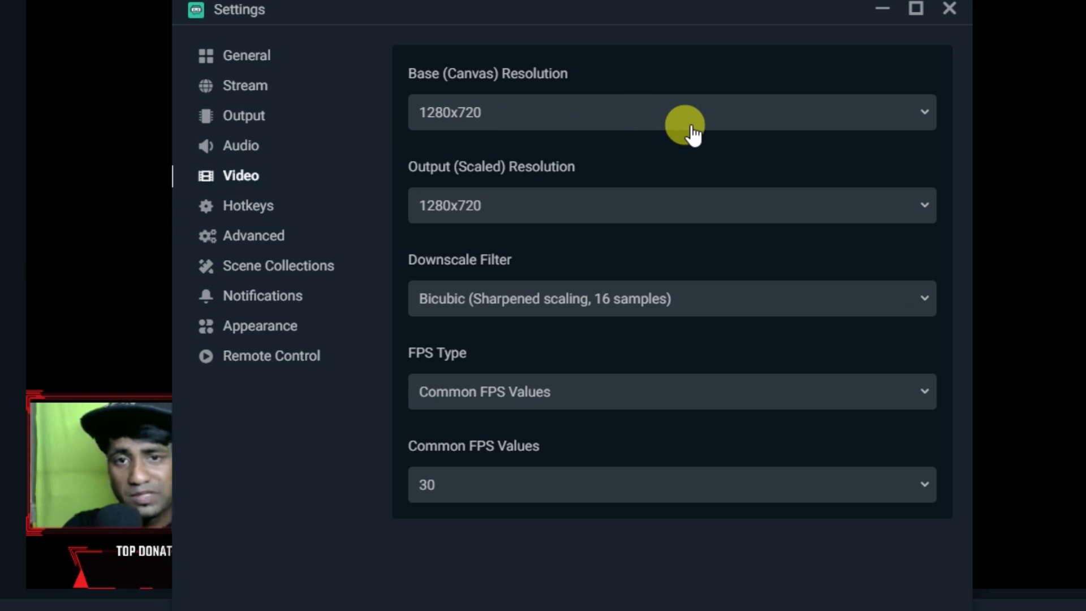
- Choose 1280x720 as the output (scaled) resolution in the video settings
left_click(750, 205)
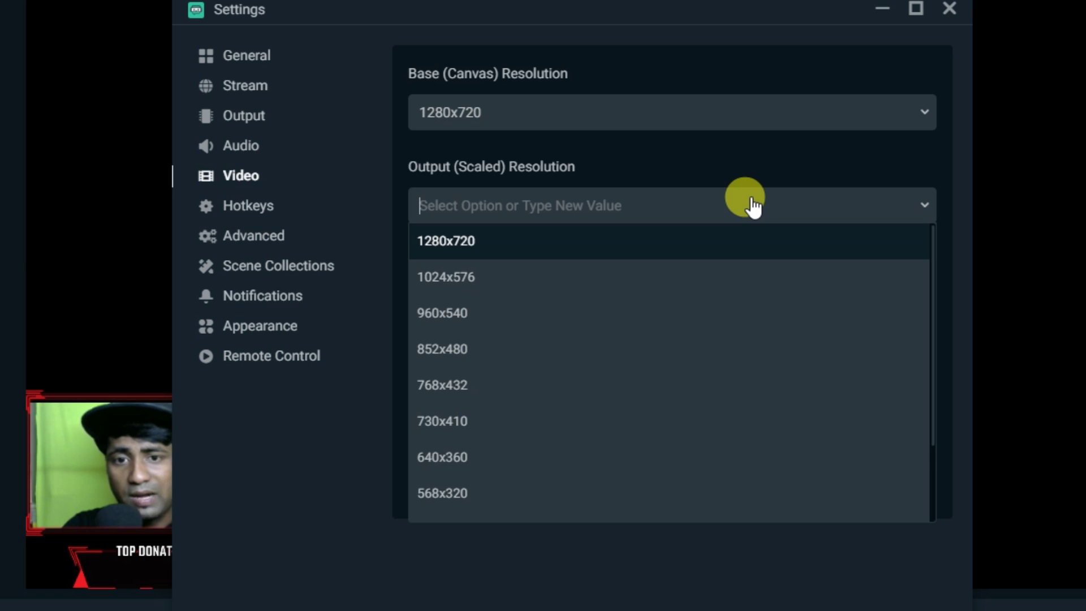
left_click(683, 157)
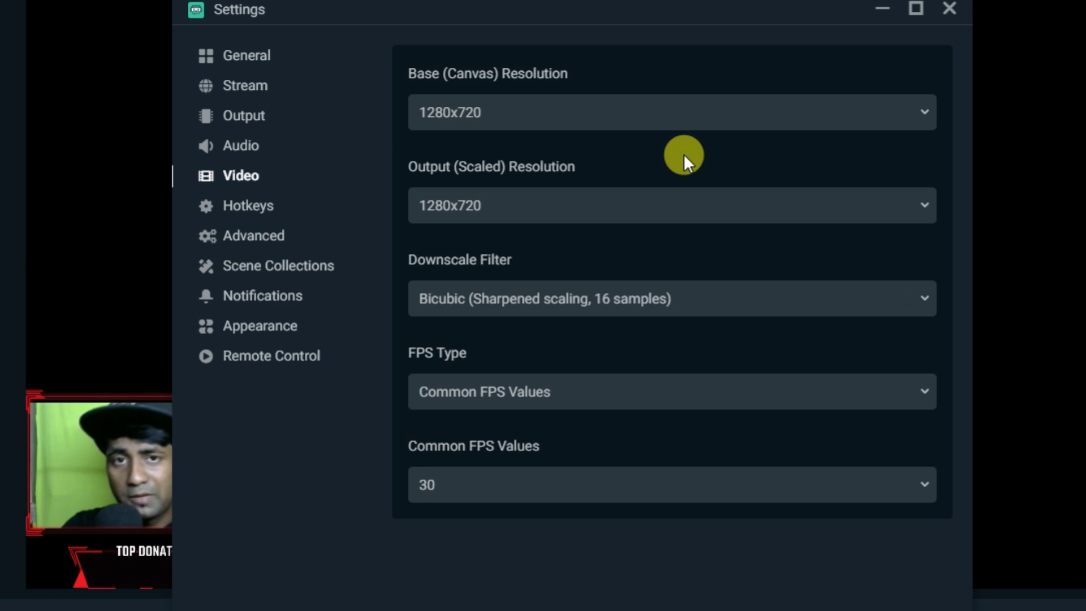
left_click(634, 204)
left_click(476, 249)
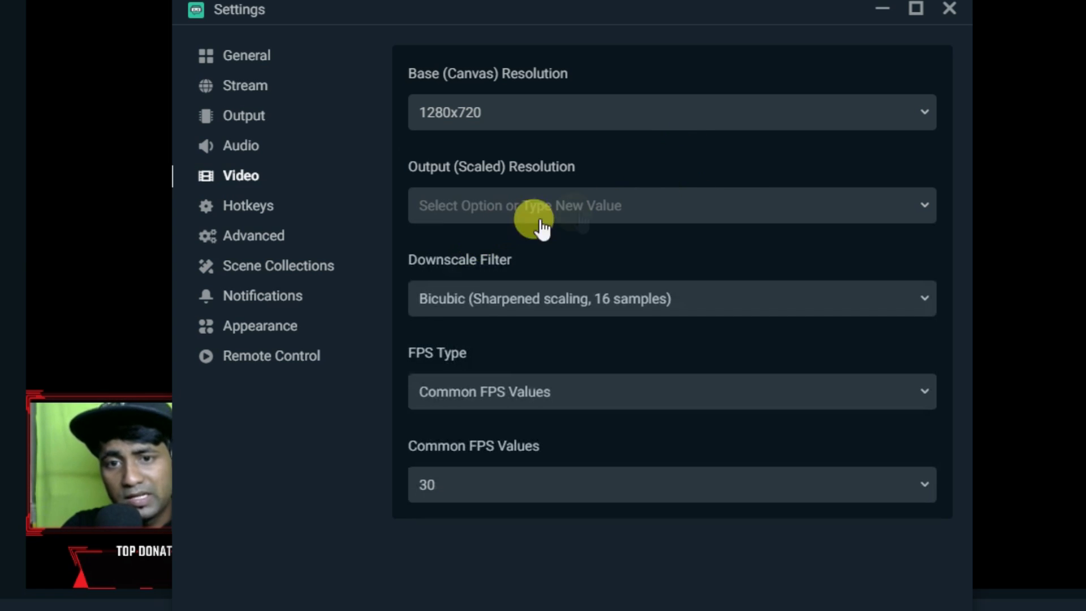
left_click(674, 208)
left_click(470, 237)
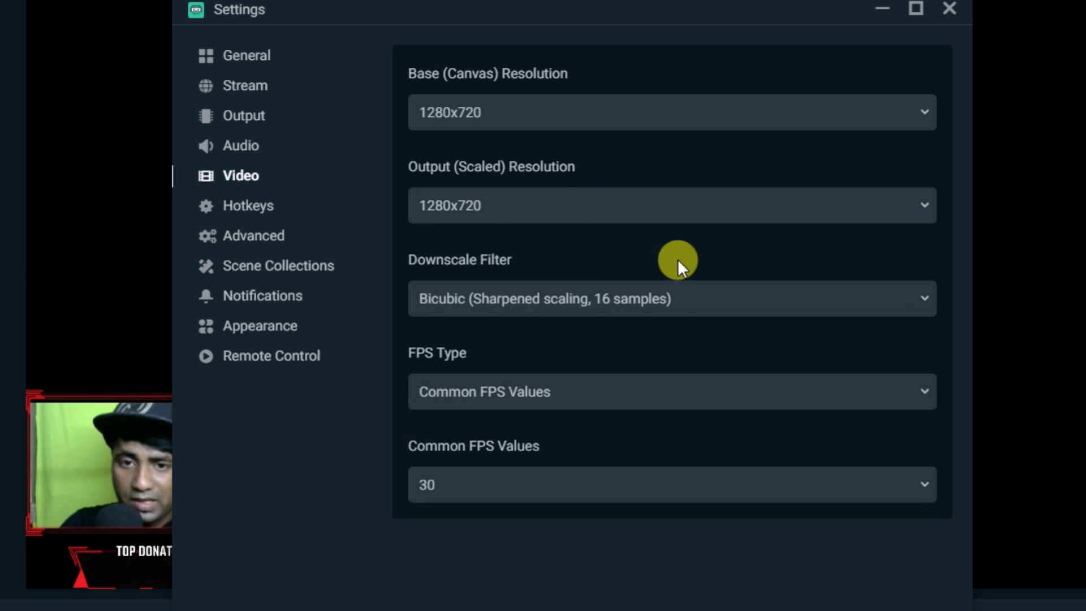
- Choose Bicubic (Sharpened scaling, 16 samples) as the downscale filter
left_click(758, 308)
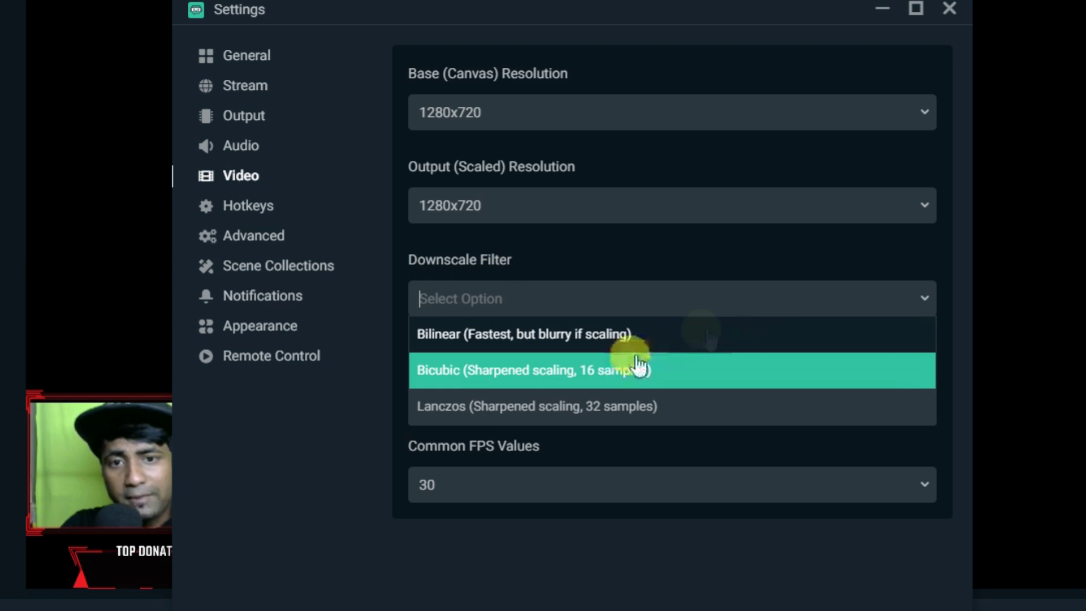
left_click(614, 376)
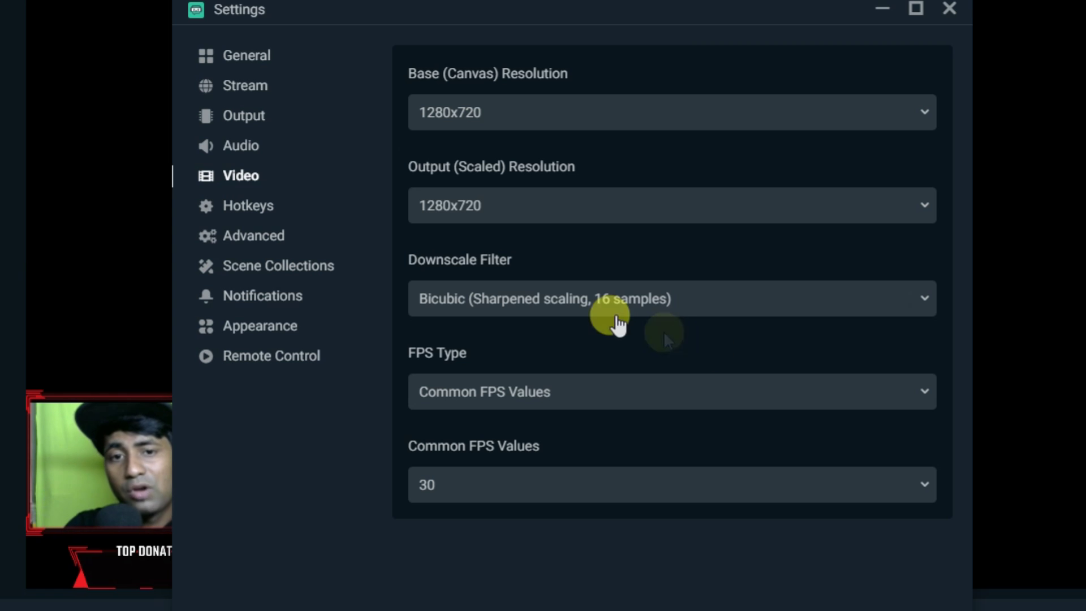
left_click(699, 308)
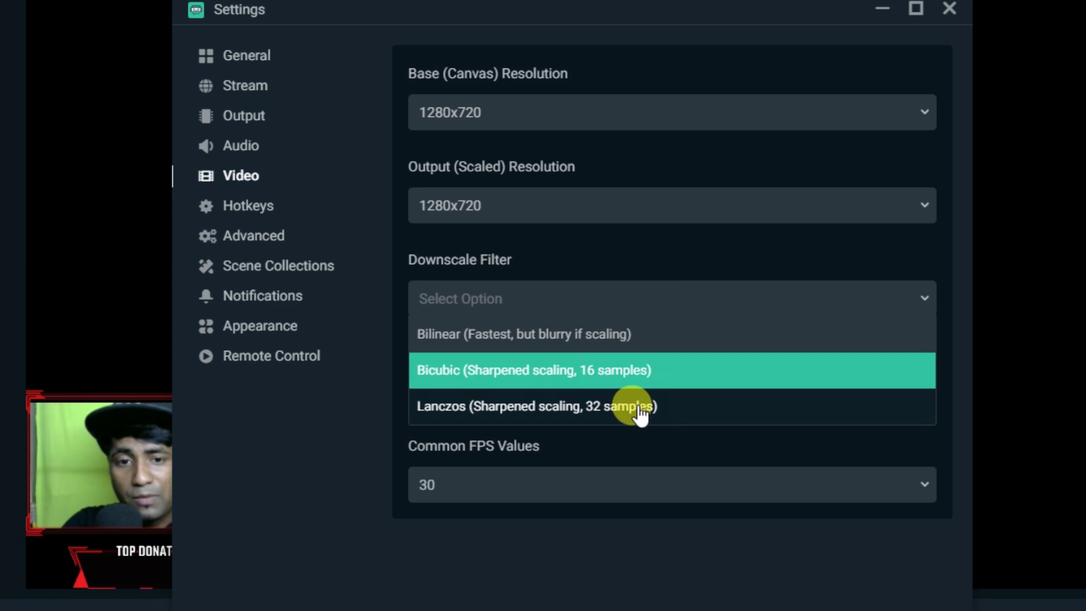
left_click(707, 265)
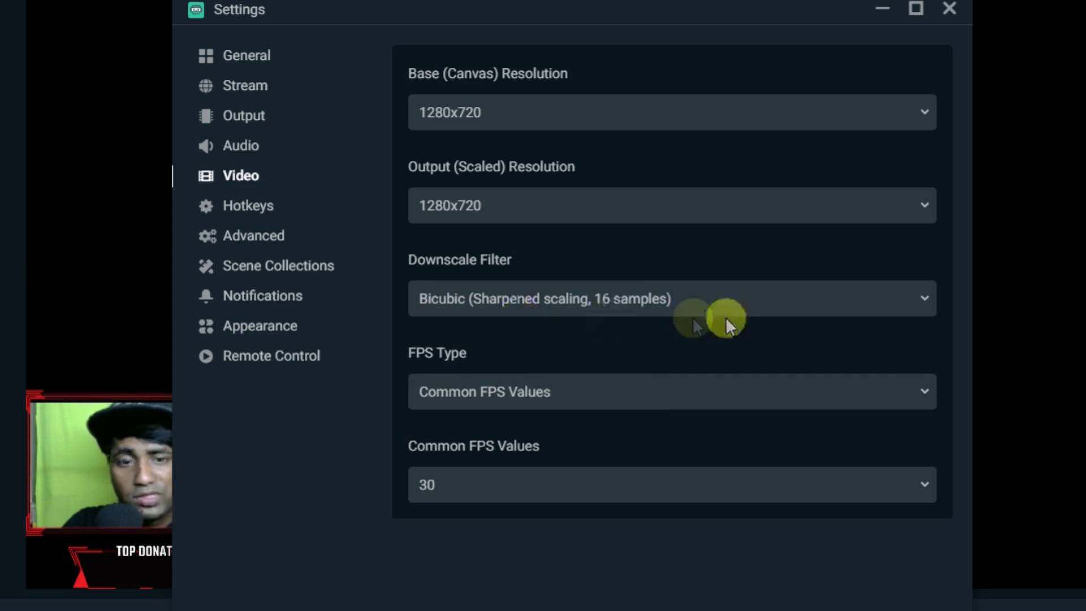
- Choose Common FPS Values as the FPS type and set the frame rate to 30
left_click(613, 398)
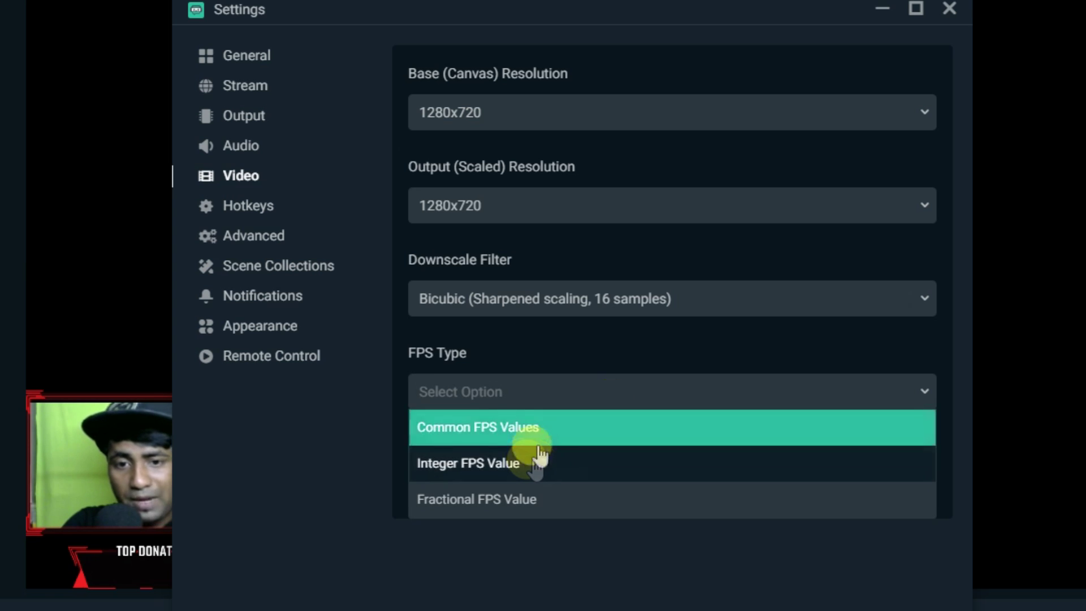
key("Return")
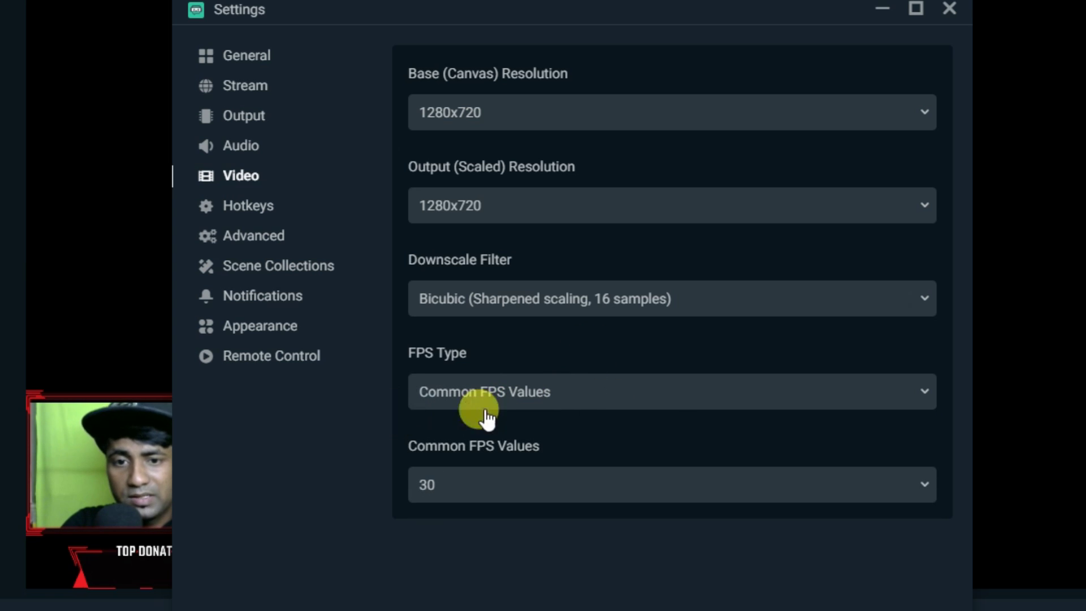
left_click(780, 490)
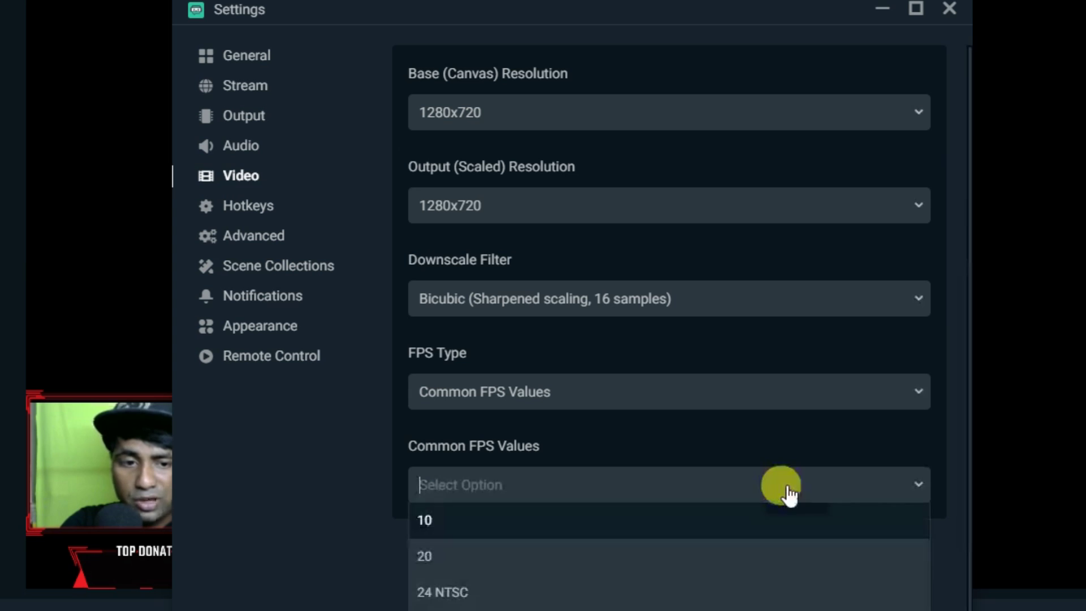
scroll(669, 340, "down", 1)
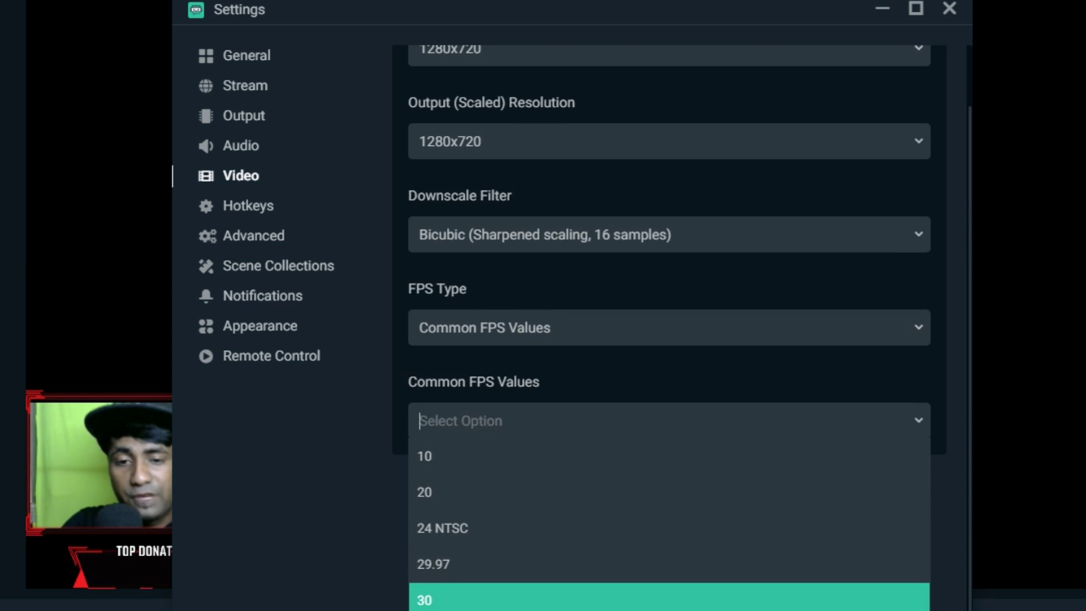
left_click(436, 596)
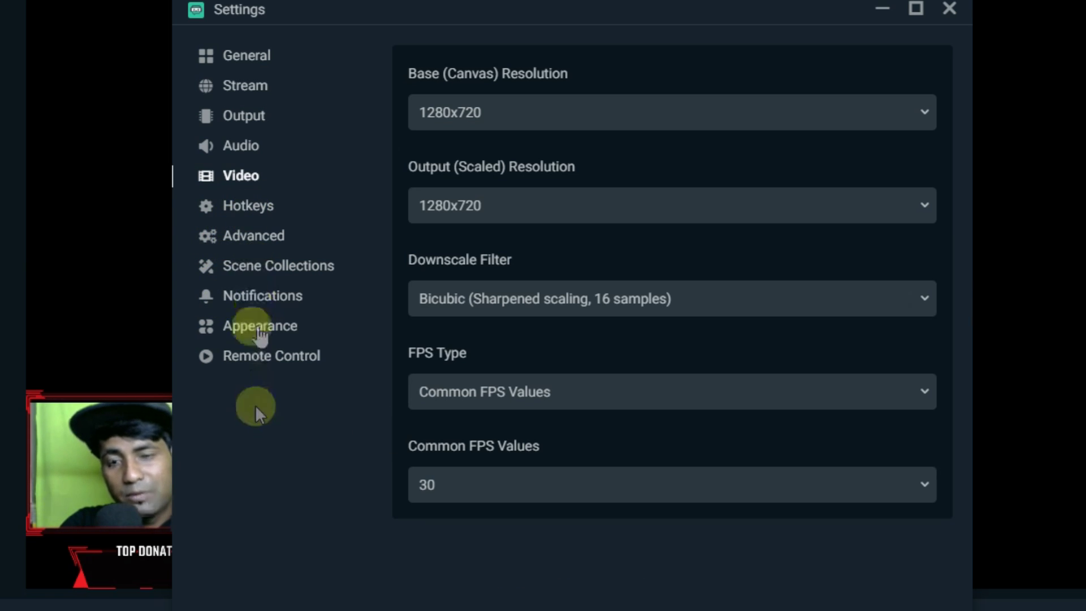
- Set the process priority to Idle in the advanced settings and save the settings
left_click(248, 245)
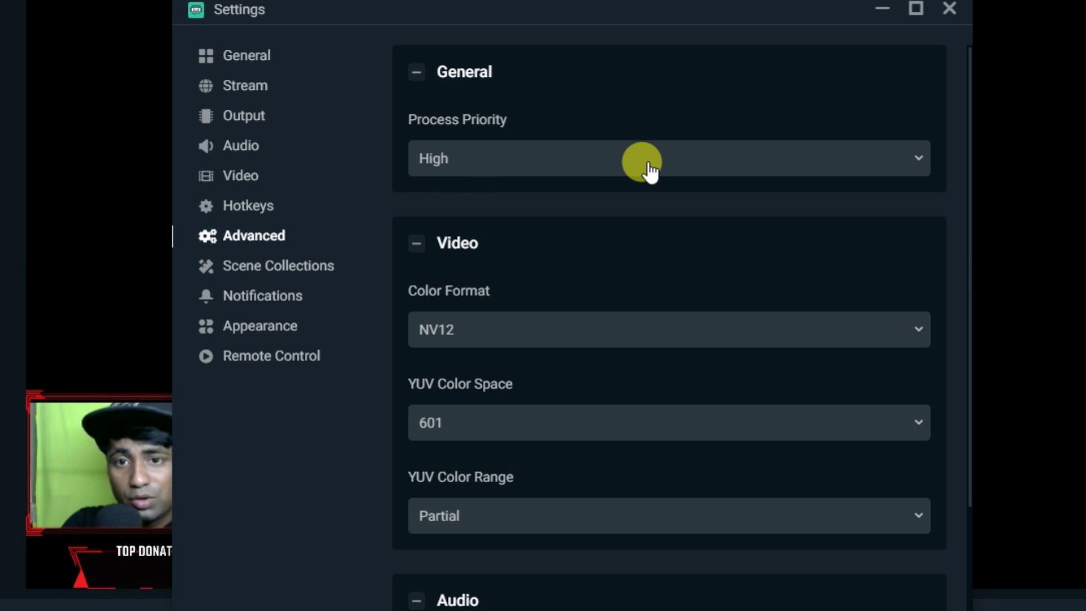
left_click(542, 159)
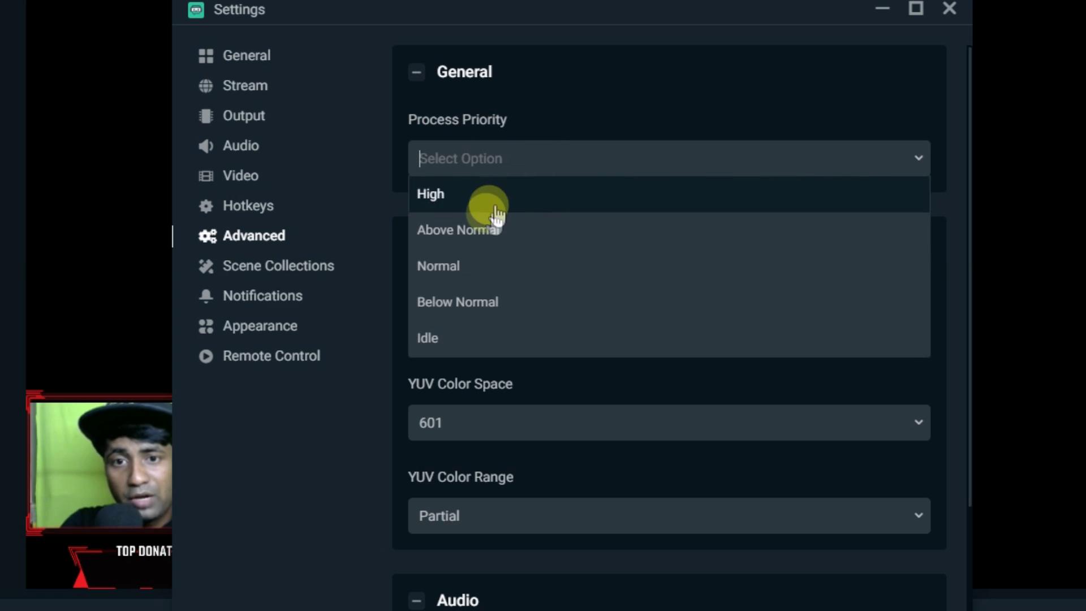
left_click(446, 339)
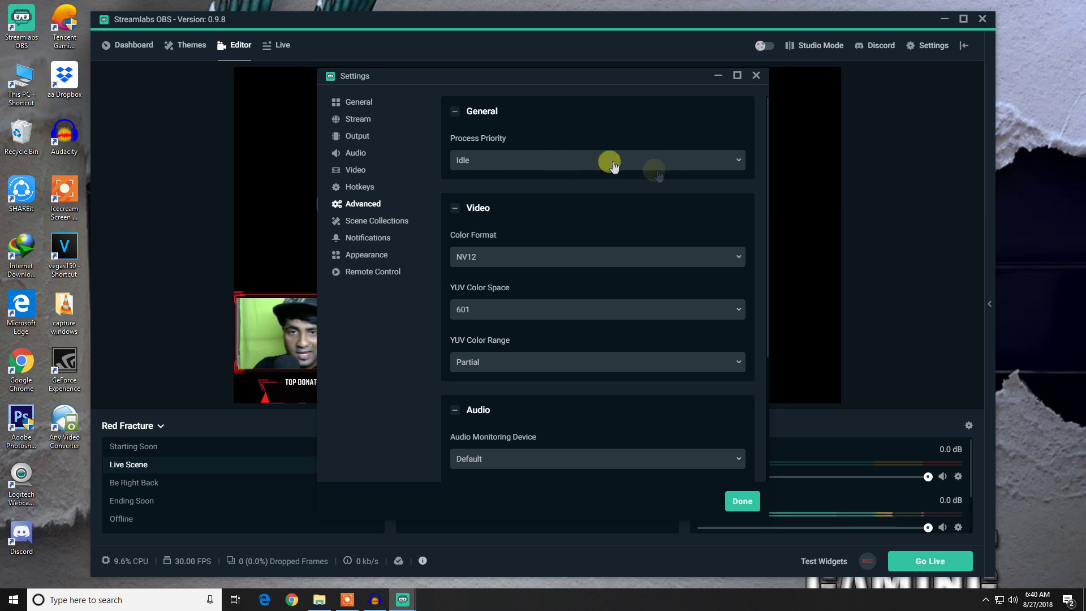
left_click(741, 501)
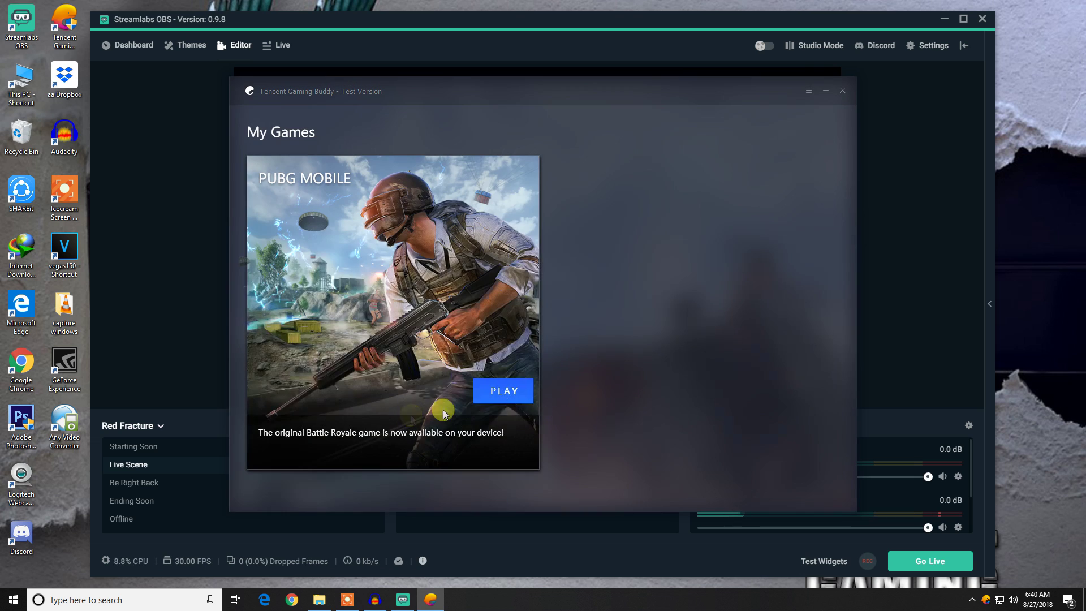
- Launch PUBG Mobile from Tencent Gaming Buddy
left_click(503, 392)
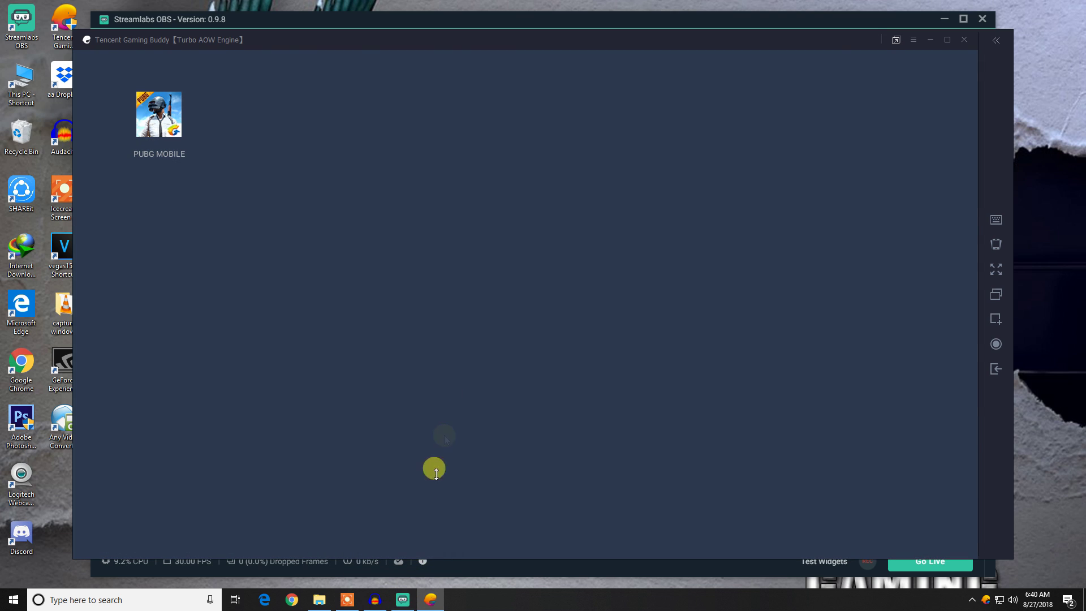
left_click(436, 473)
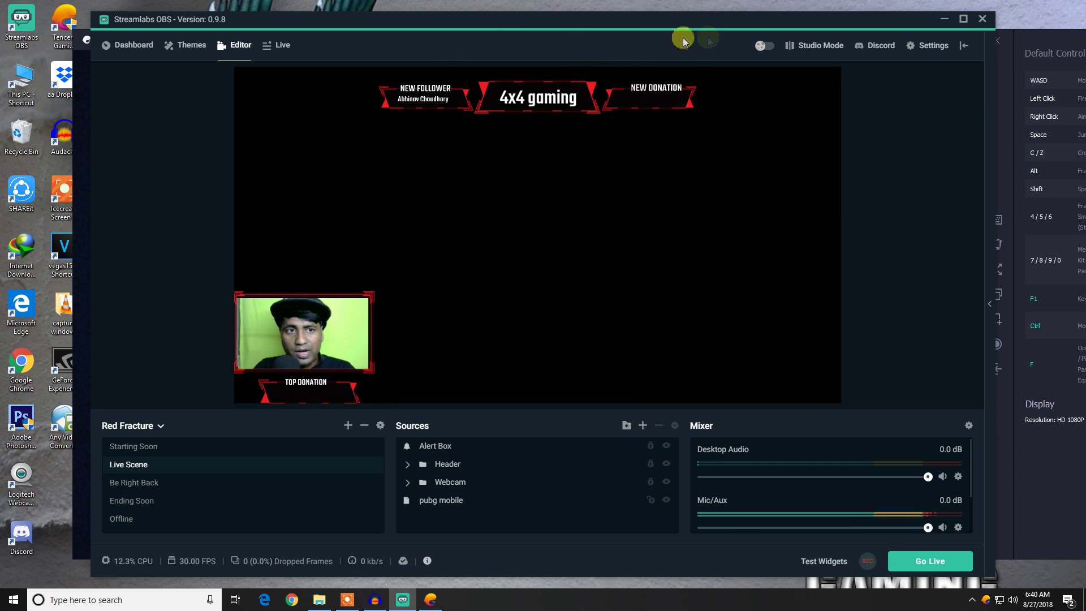
- Rearrange the windows so that Streamlabs OBS sits in front of the running Tencent Gaming Buddy emulator
left_click_drag(637, 19, 668, 215)
left_click(730, 90)
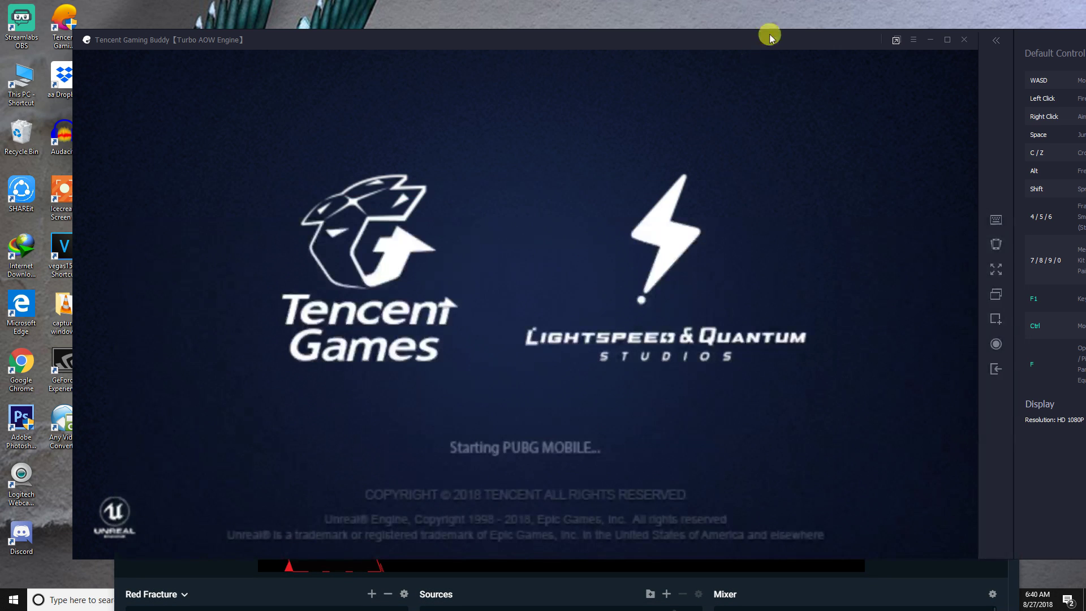
left_click(927, 38)
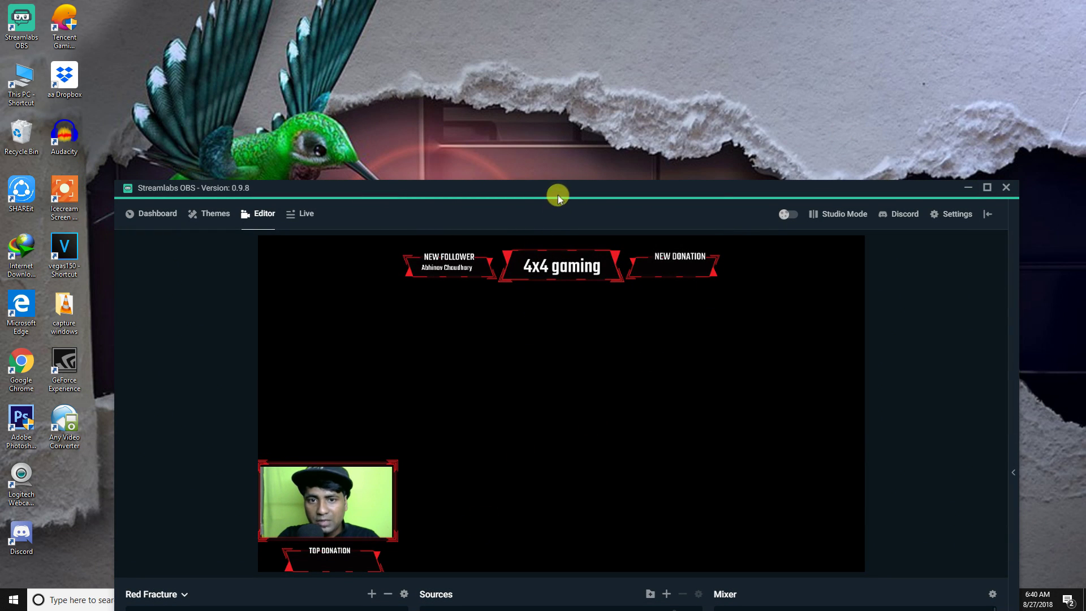
left_click_drag(558, 196, 558, 30)
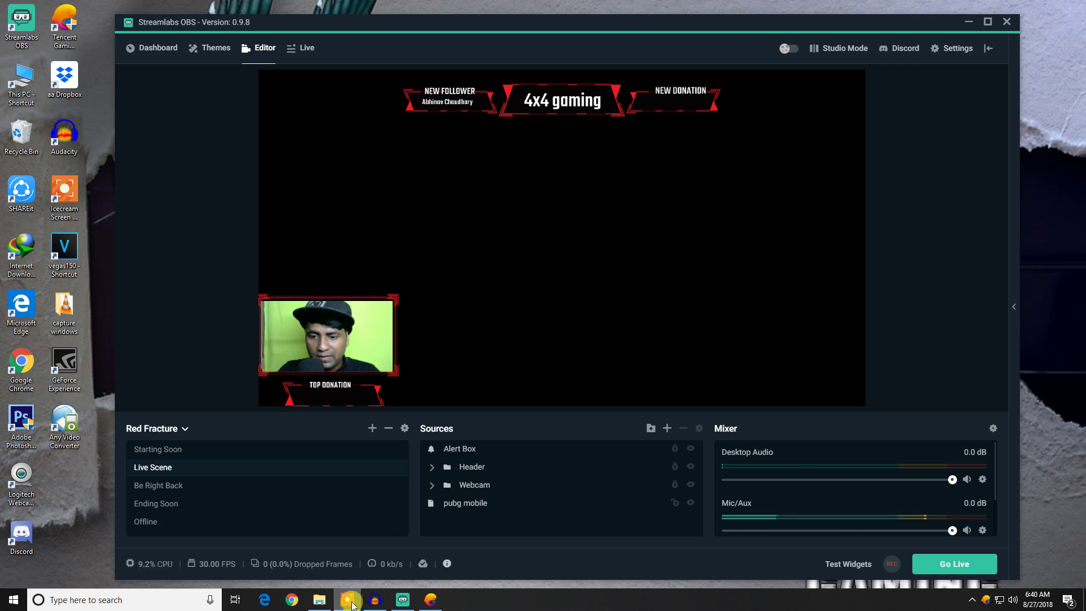
left_click(428, 603)
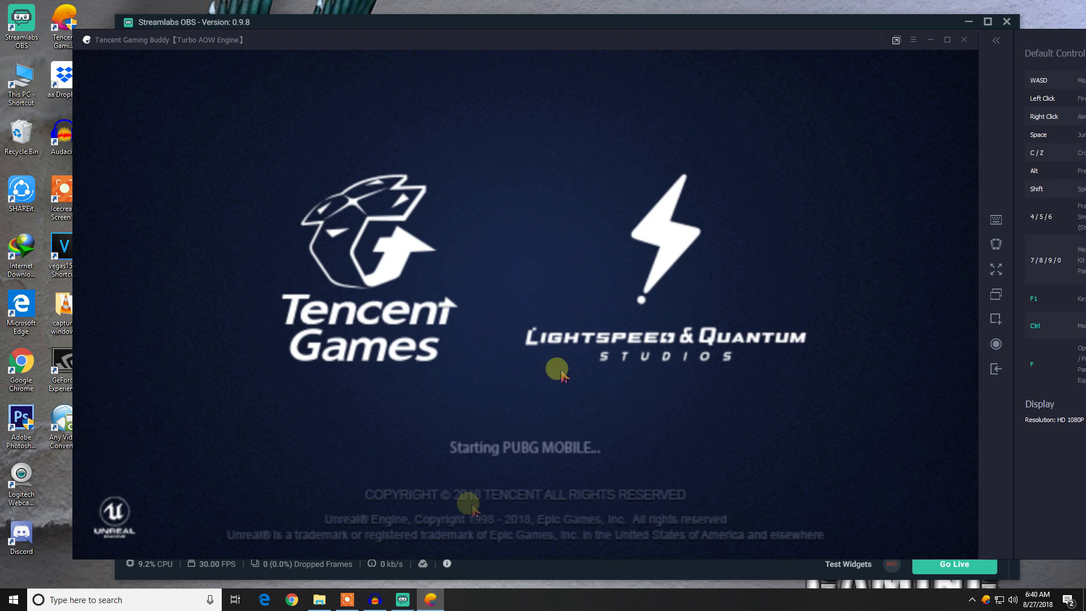
left_click(409, 605)
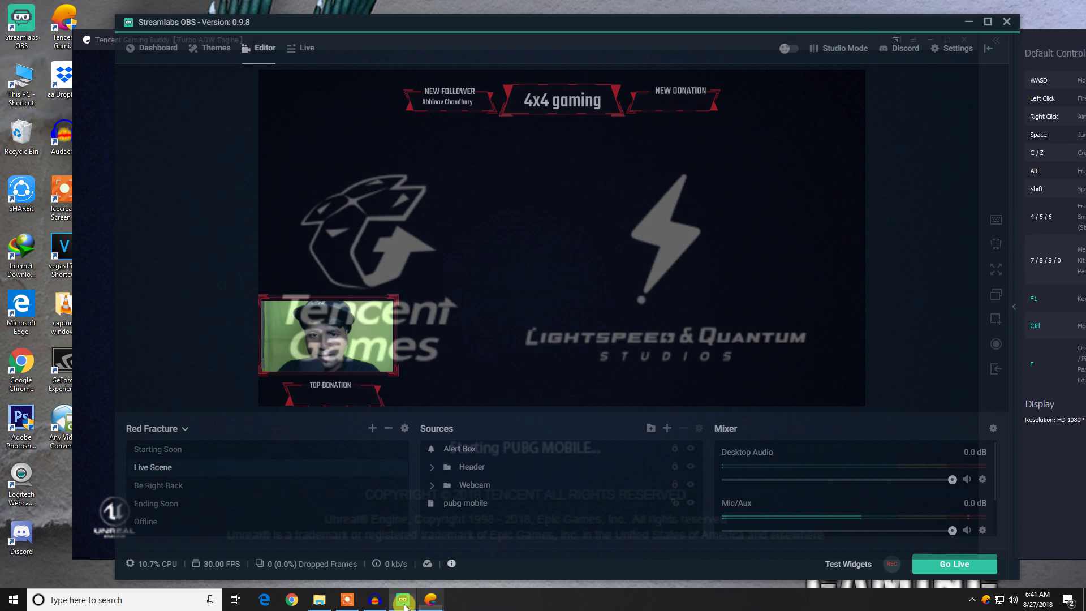
left_click_drag(567, 26, 532, 59)
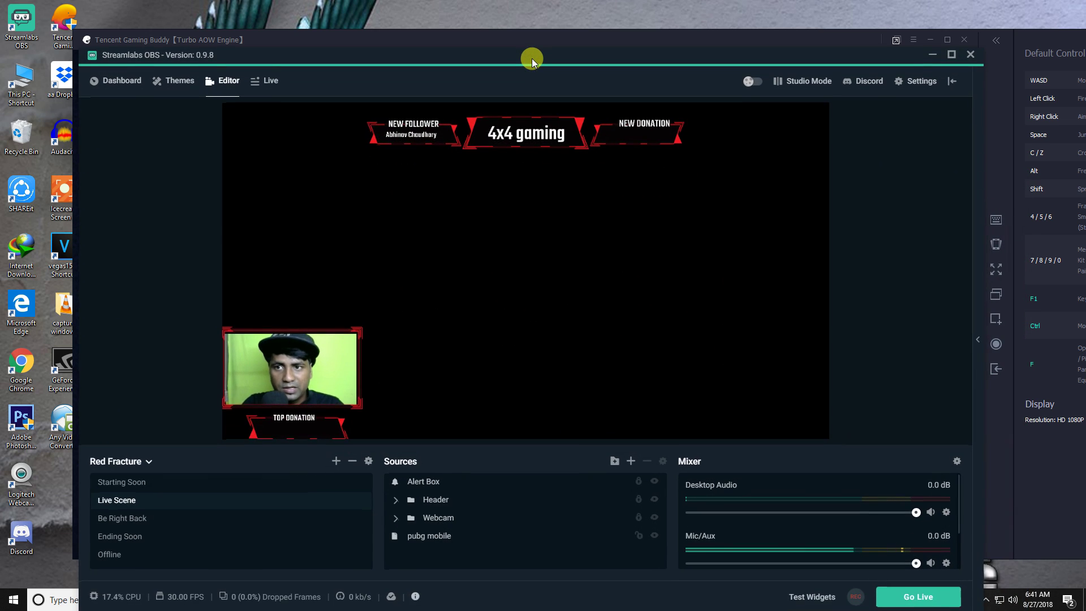
- Set the pubg mobile source to capture the [AndroidEmulator.exe] Tencent Gaming Buddy window and apply the change
left_click(440, 537)
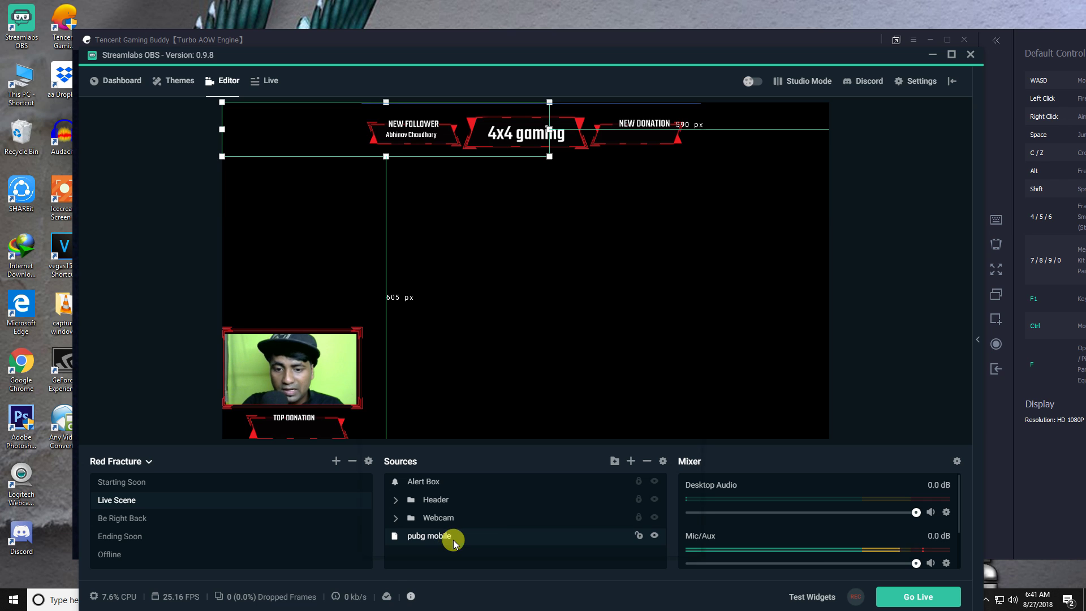
double_click(447, 536)
left_click(585, 258)
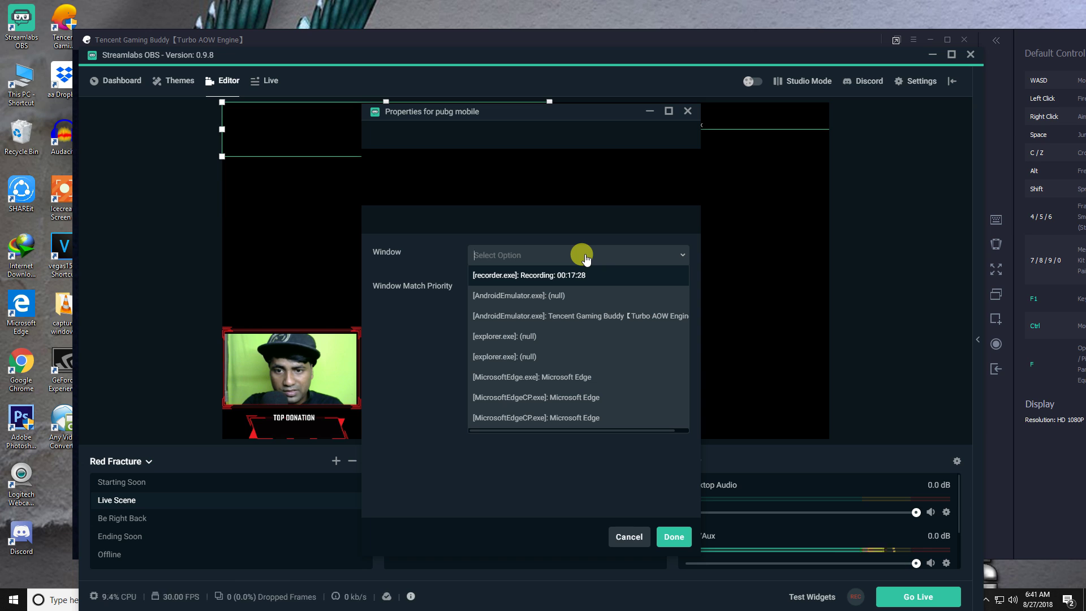
left_click(607, 325)
left_click(673, 537)
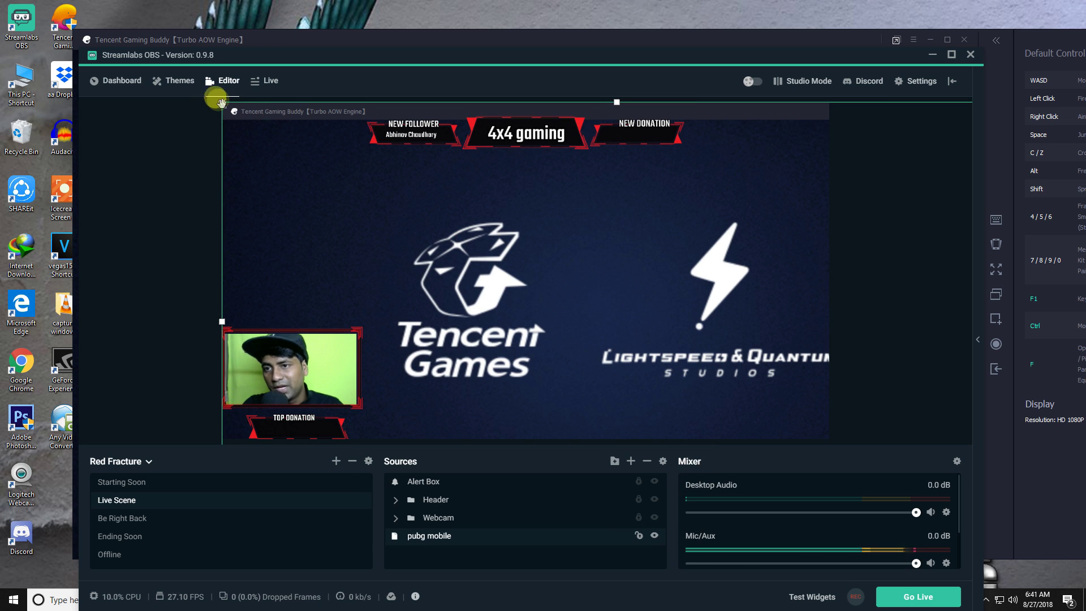
- Shrink the pubg mobile capture and reposition it against the upper-left corner of the canvas
left_click_drag(220, 101, 565, 304)
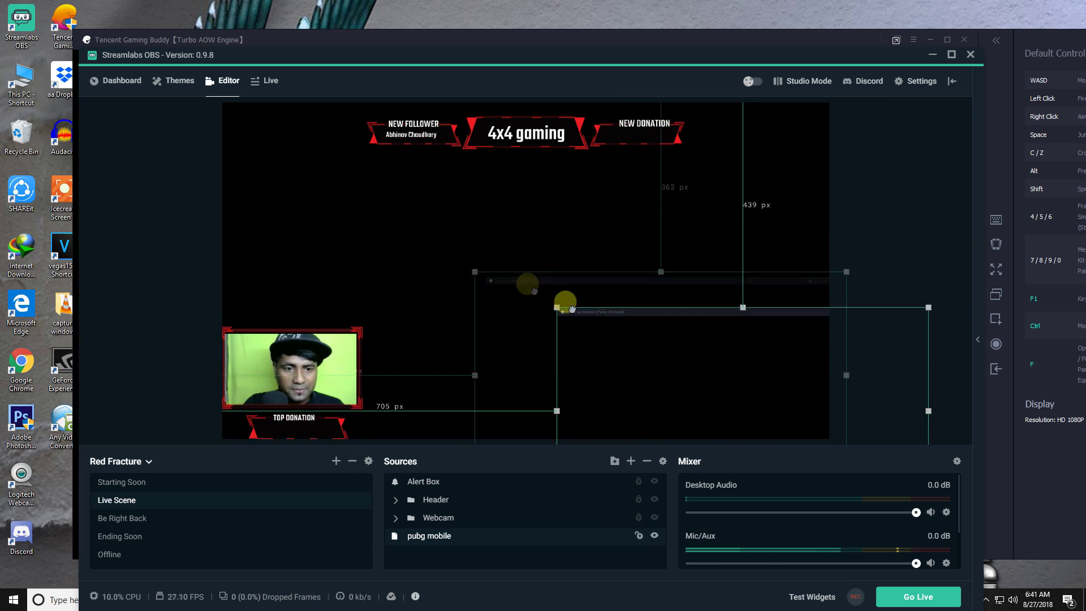
left_click_drag(650, 337, 360, 173)
left_click_drag(594, 302, 648, 331)
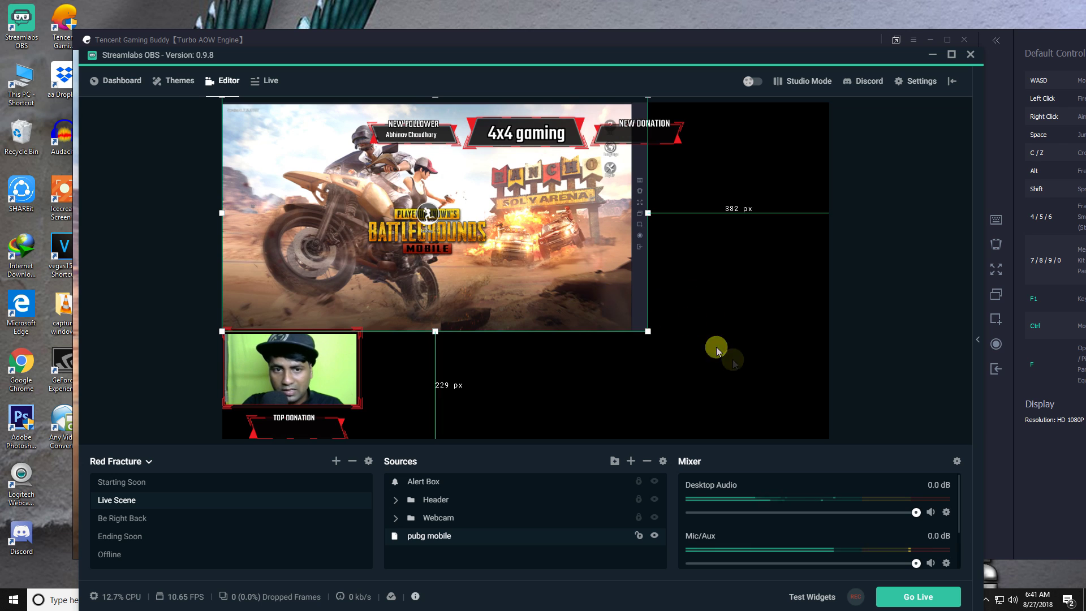
left_click(685, 314)
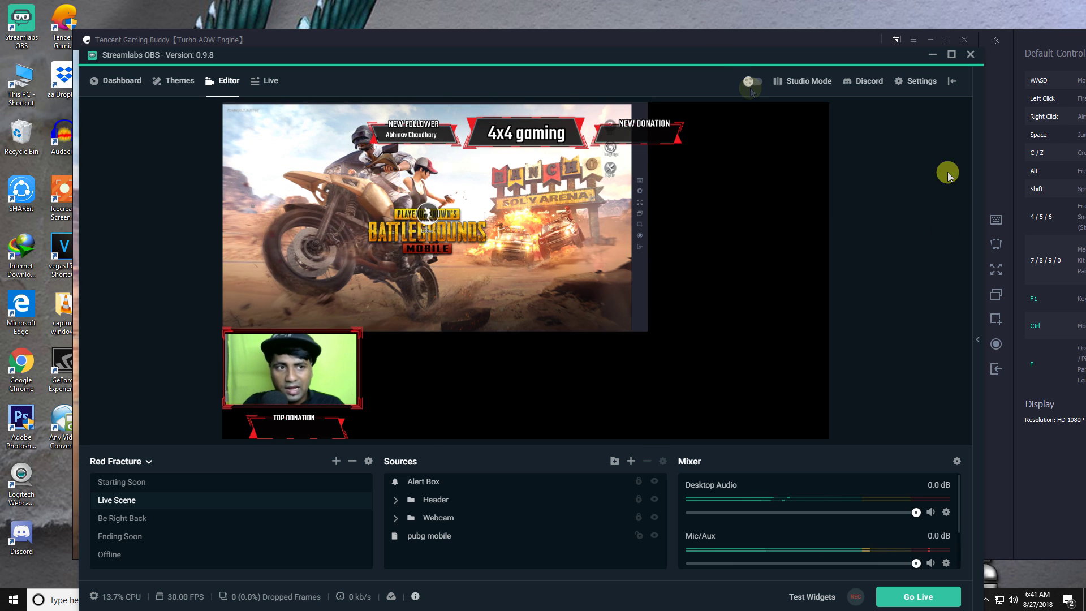
- Switch to Tencent Gaming Buddy, make the game full screen, and return to Streamlabs OBS
left_click(996, 416)
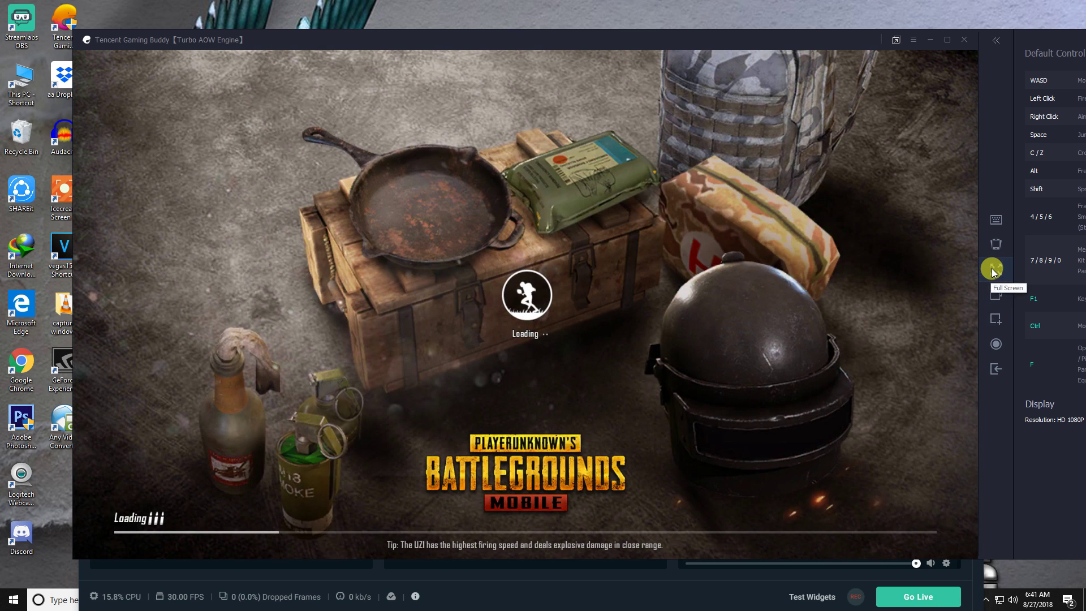
left_click(994, 271)
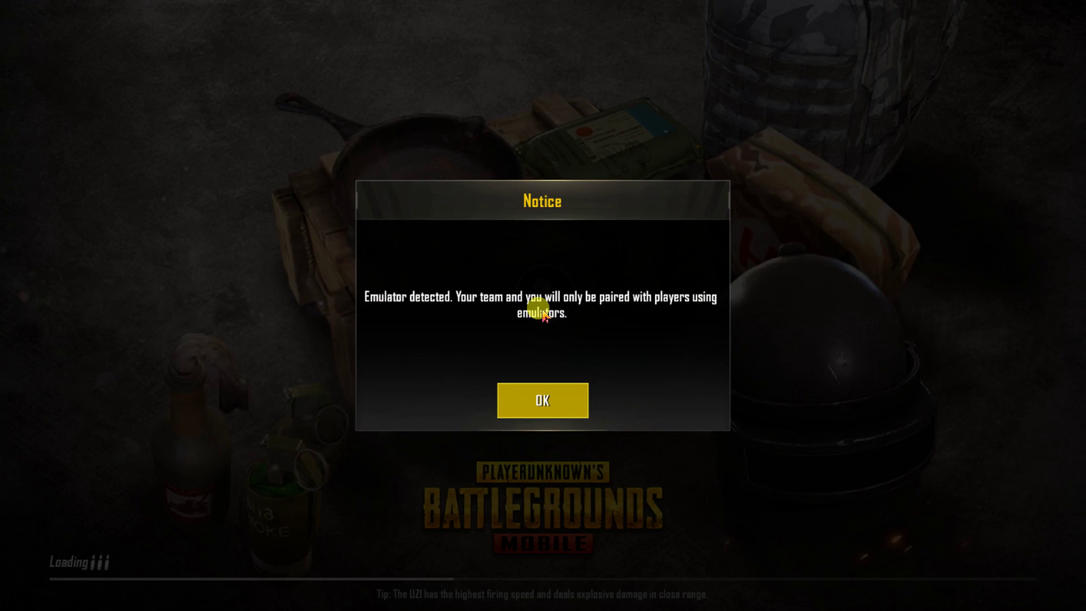
key("alt+Tab")
key("Tab")
key("Tab")
key("Tab")
key("Tab")
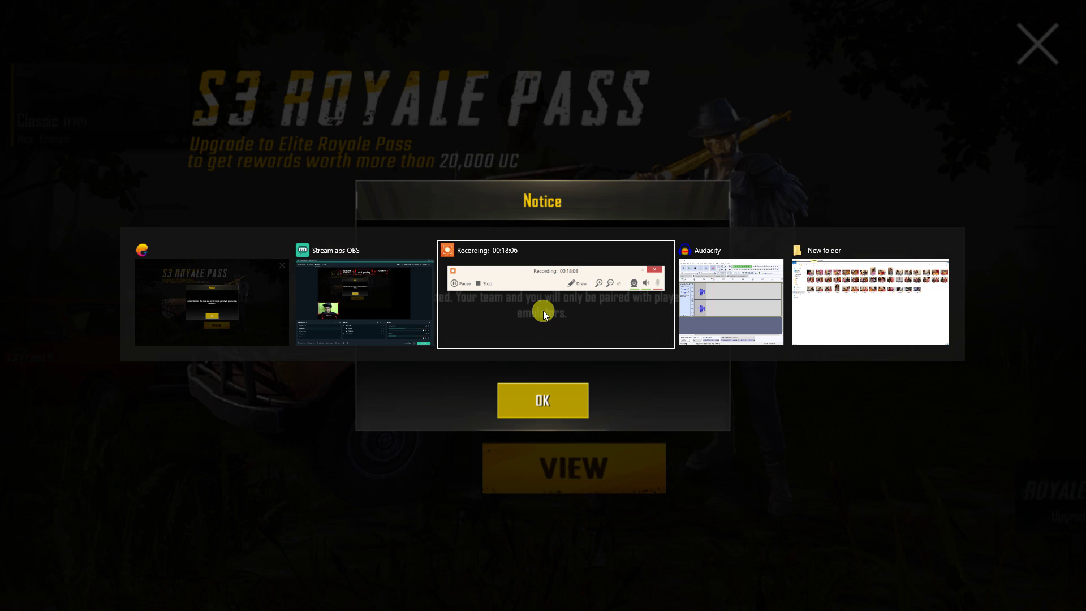
key("Tab")
key("Tab")
key("Tab")
key("Tab")
key("Tab")
key("Tab")
key("Tab")
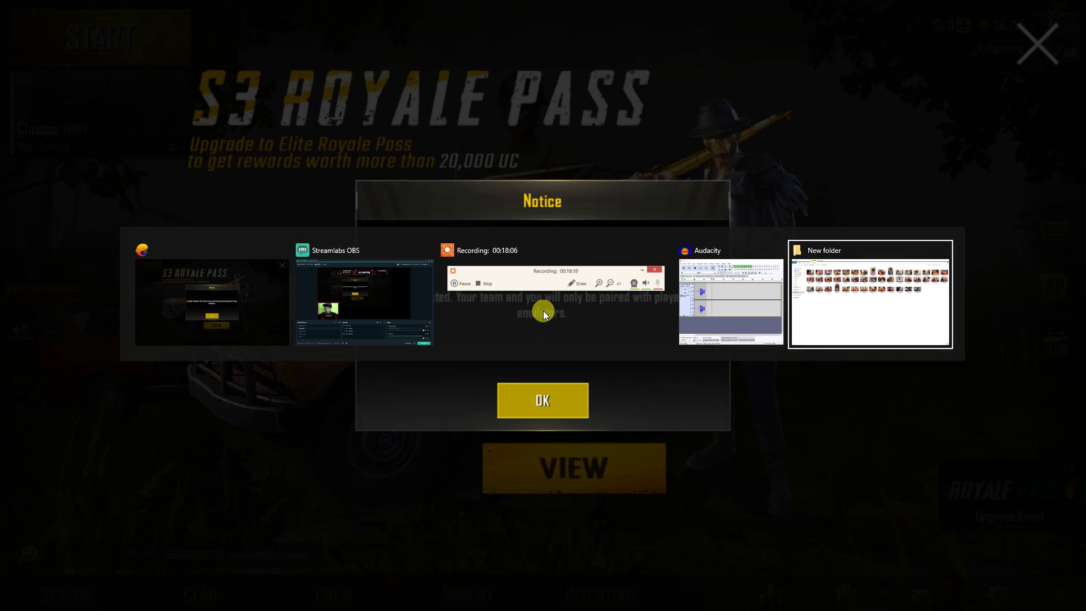
key("Tab")
key("Tab")
key("Tab")
key("Tab")
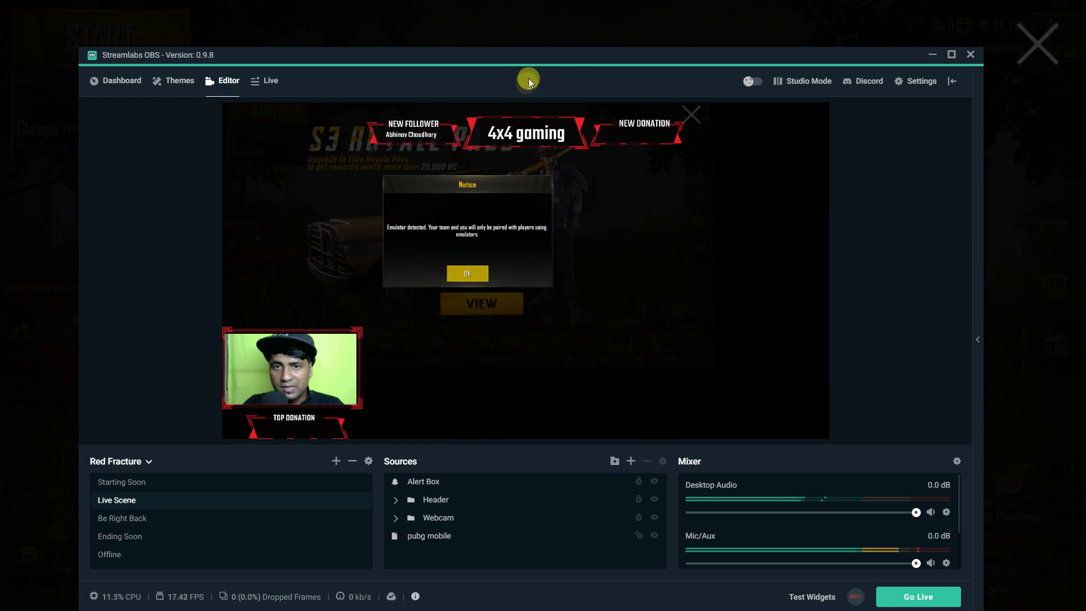
- Enlarge the pubg mobile capture from its lower-right corner until it fills the whole canvas
left_click(611, 347)
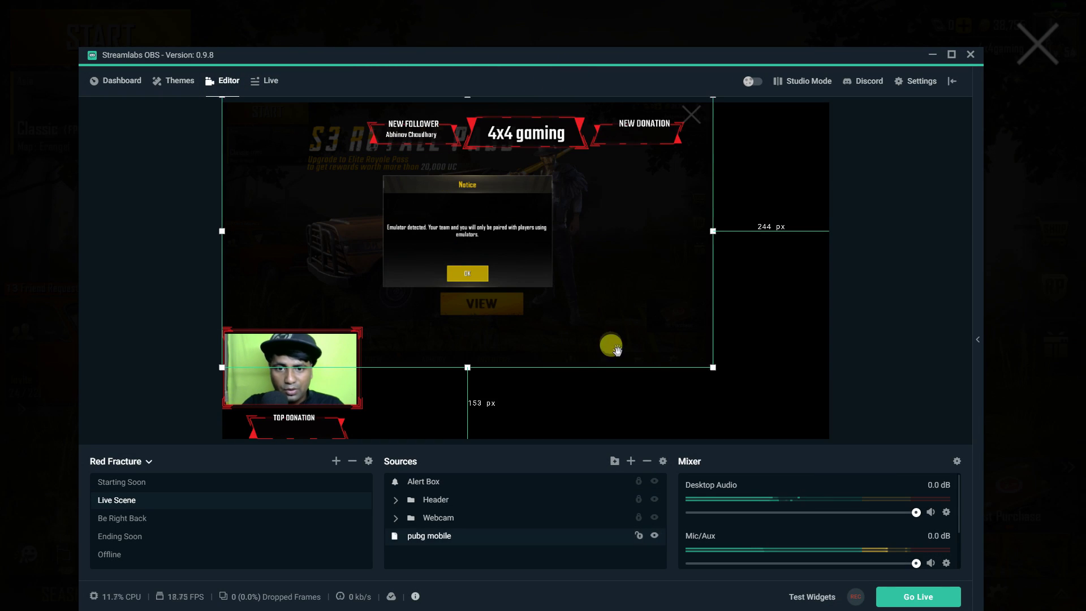
left_click_drag(712, 367, 779, 425)
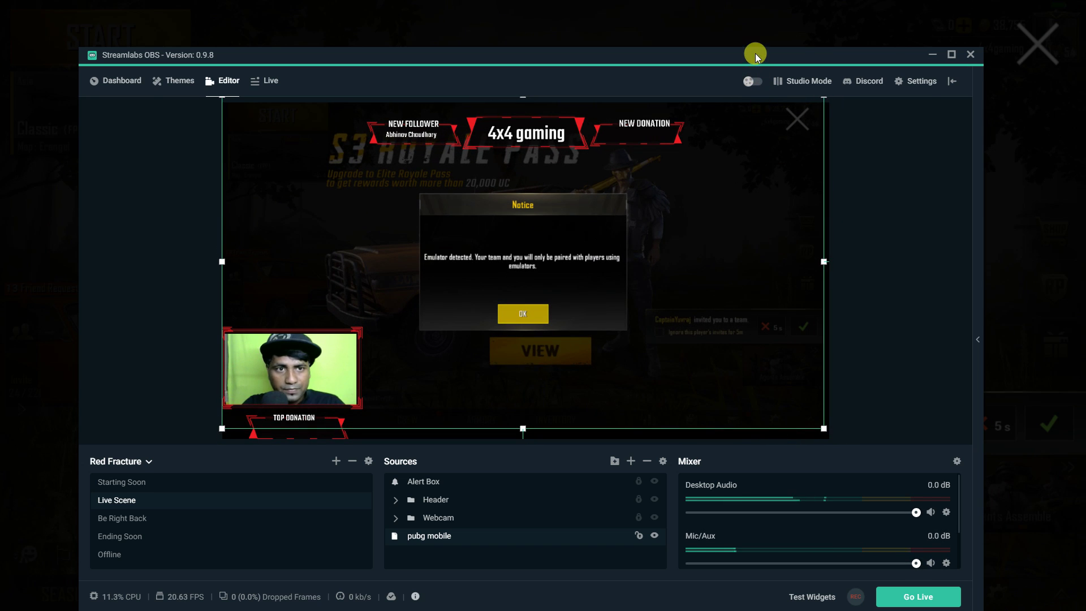
key("alt+Tab")
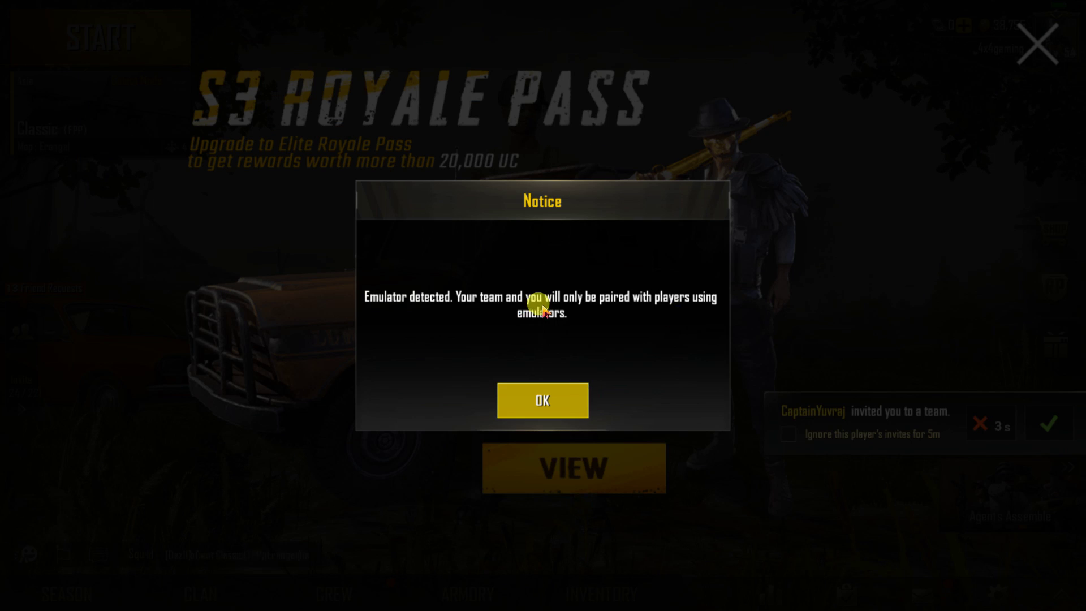
key("alt+Tab")
left_click_drag(642, 52, 643, 35)
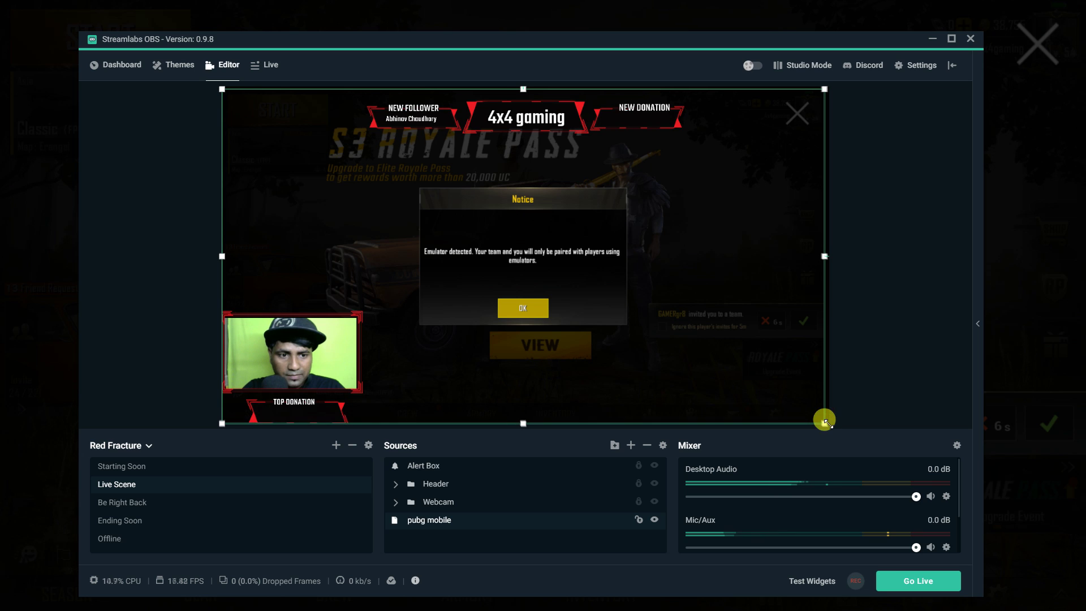
left_click_drag(825, 421, 828, 423)
- Dismiss the emulator notice and both promotional pop-ups in PUBG Mobile, and return to Streamlabs OBS
left_click(181, 247)
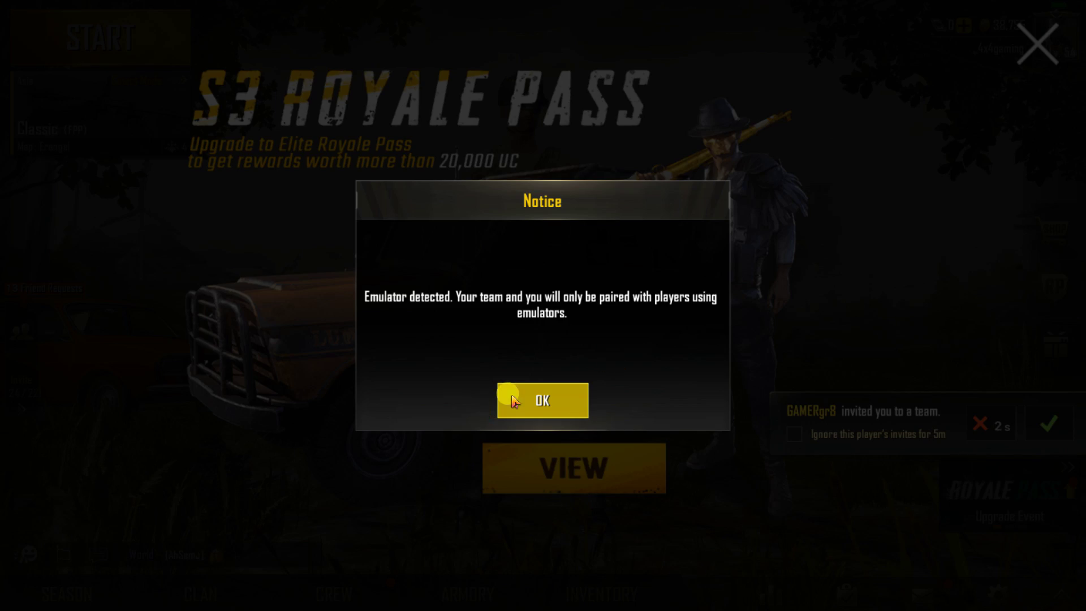
left_click(509, 308)
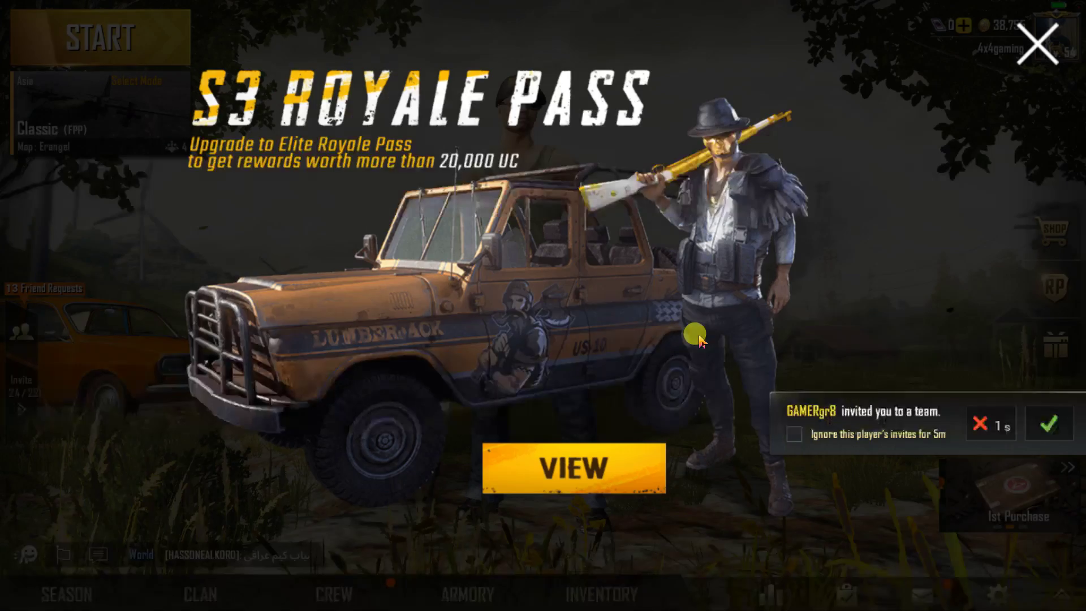
left_click(1038, 42)
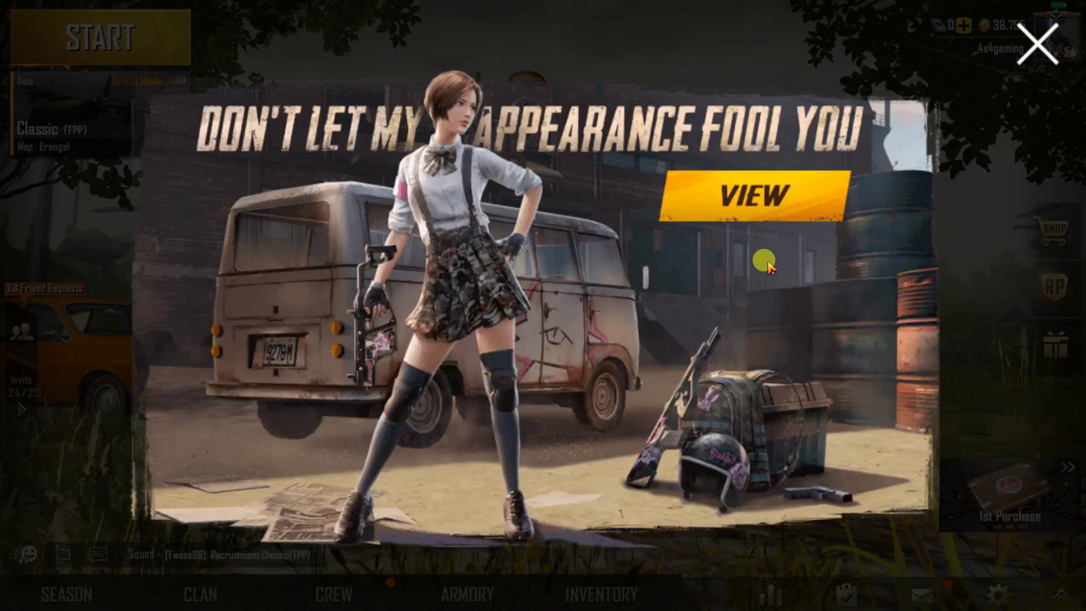
left_click(1038, 43)
key("alt+Tab")
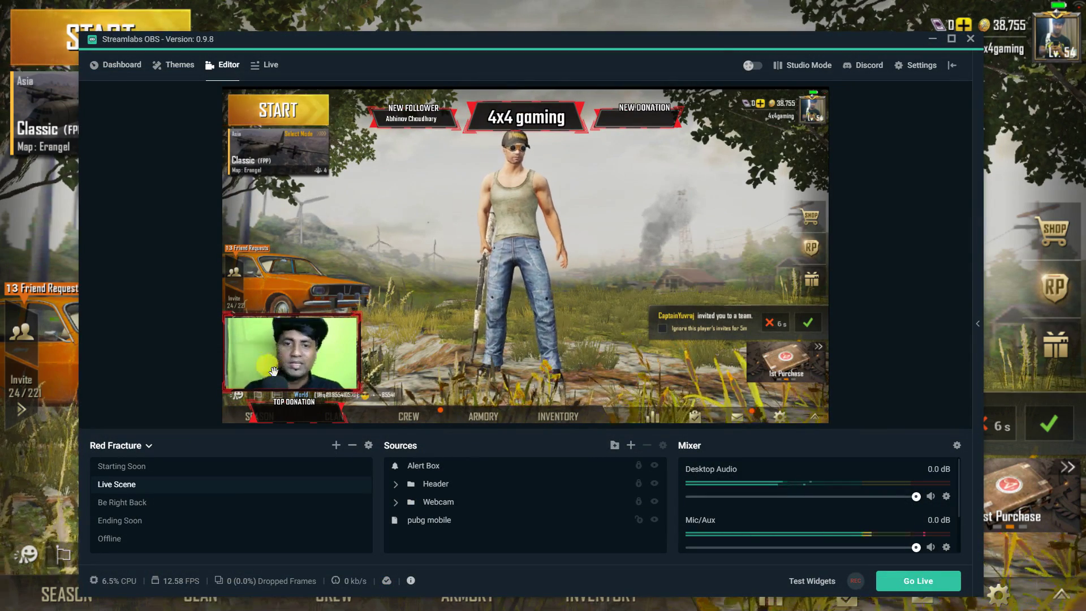
- Expand the Webcam group in the sources and hide its Webcam Frame item
left_click(395, 501)
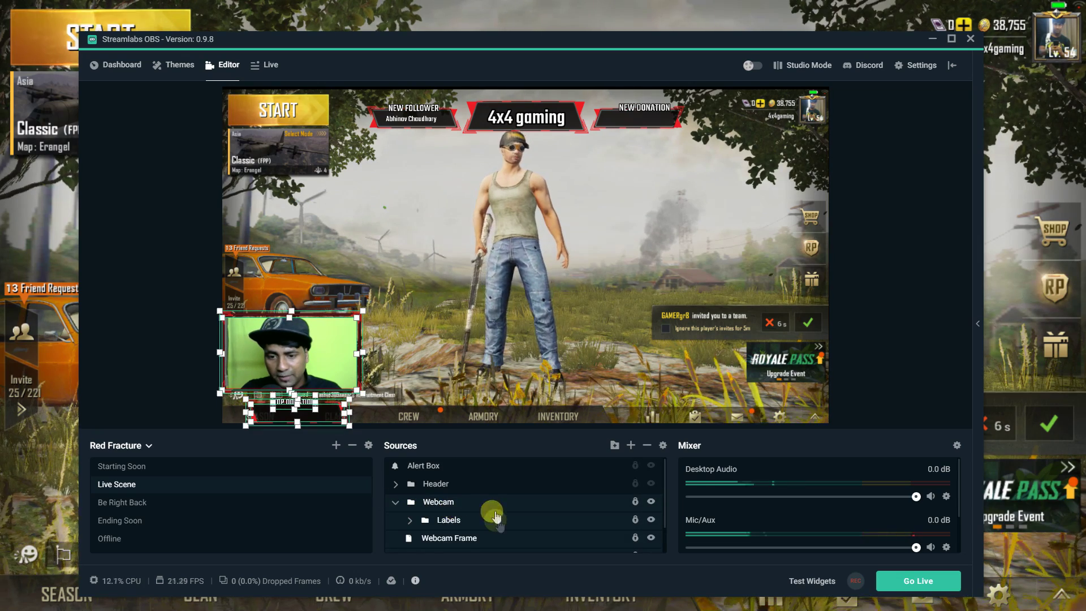
scroll(495, 520, "down", 1)
left_click(429, 488)
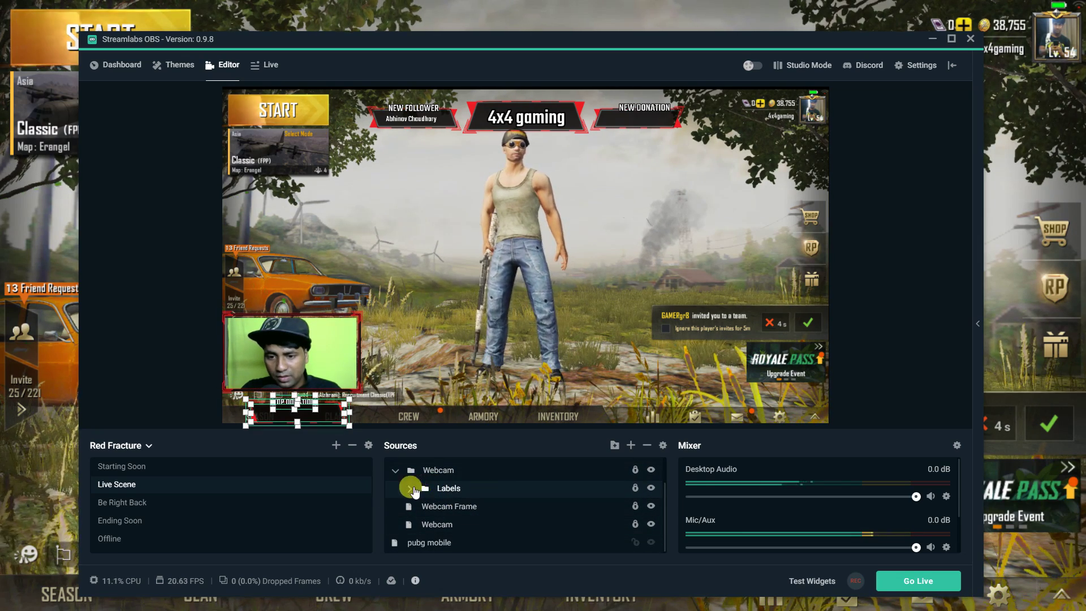
left_click(409, 490)
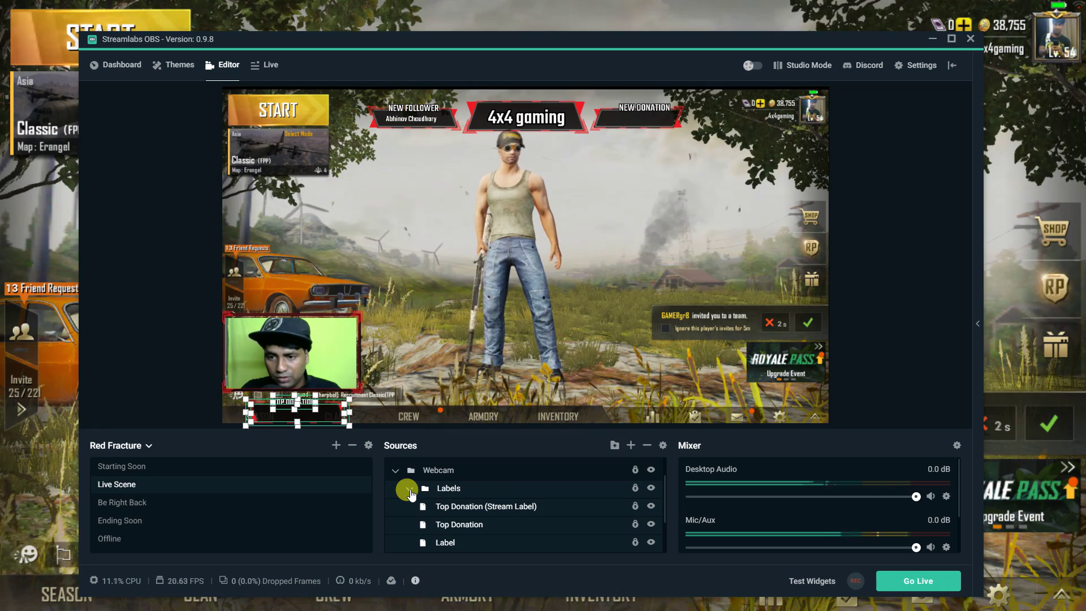
left_click(409, 490)
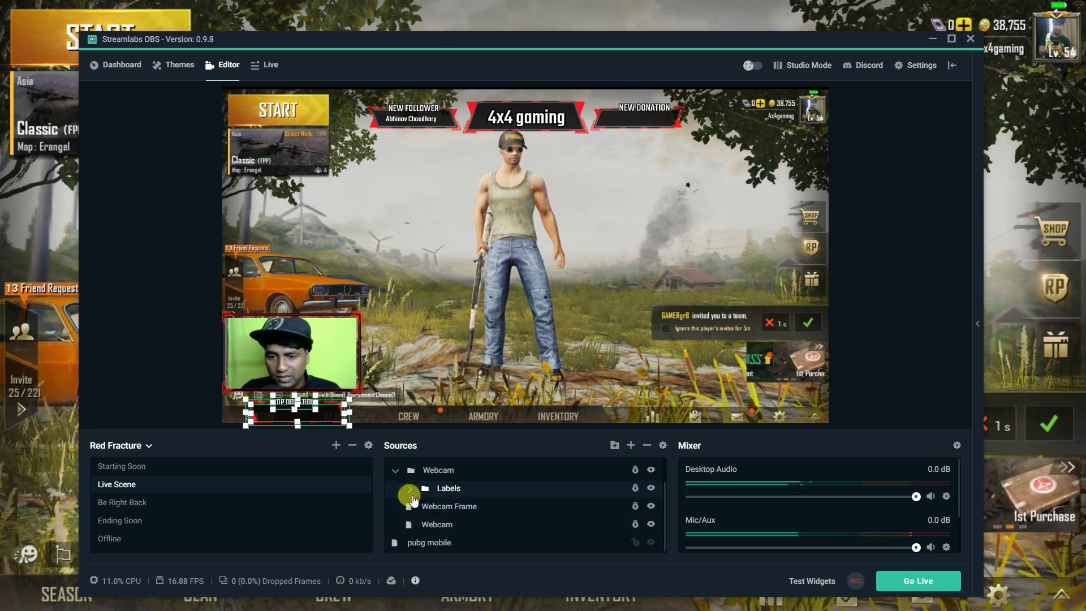
left_click(445, 525)
left_click(469, 506)
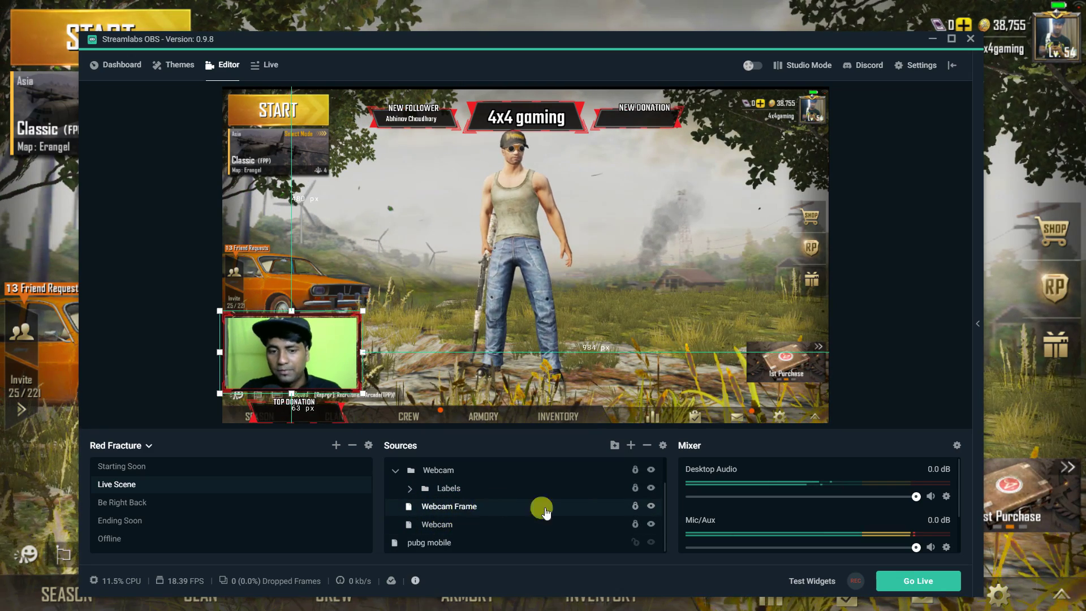
left_click(651, 506)
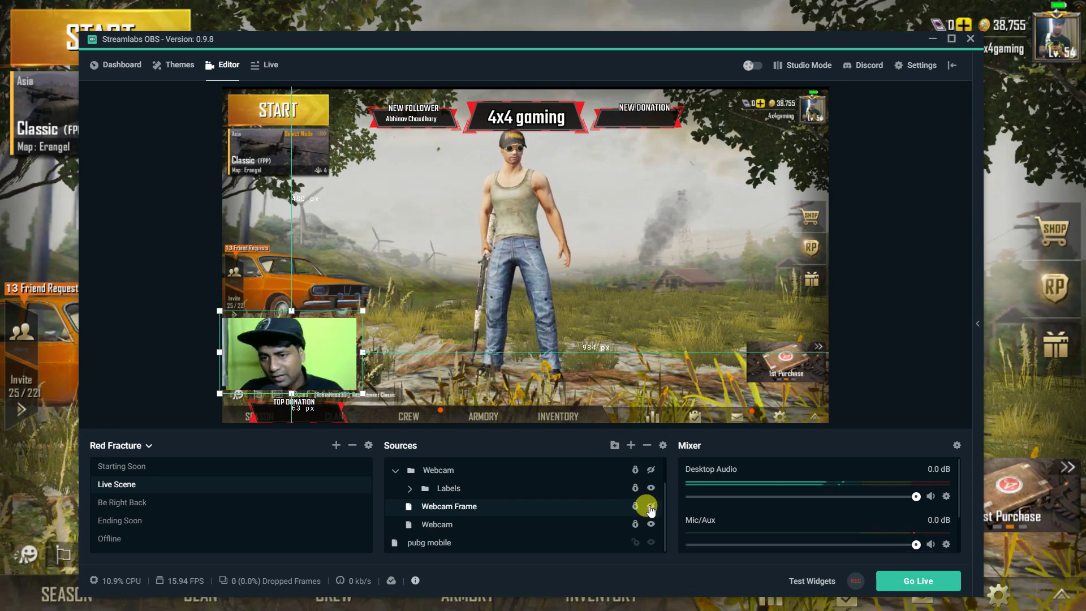
- Add a Chroma Key filter with its default name to the Webcam source
left_click(446, 524)
right_click(448, 525)
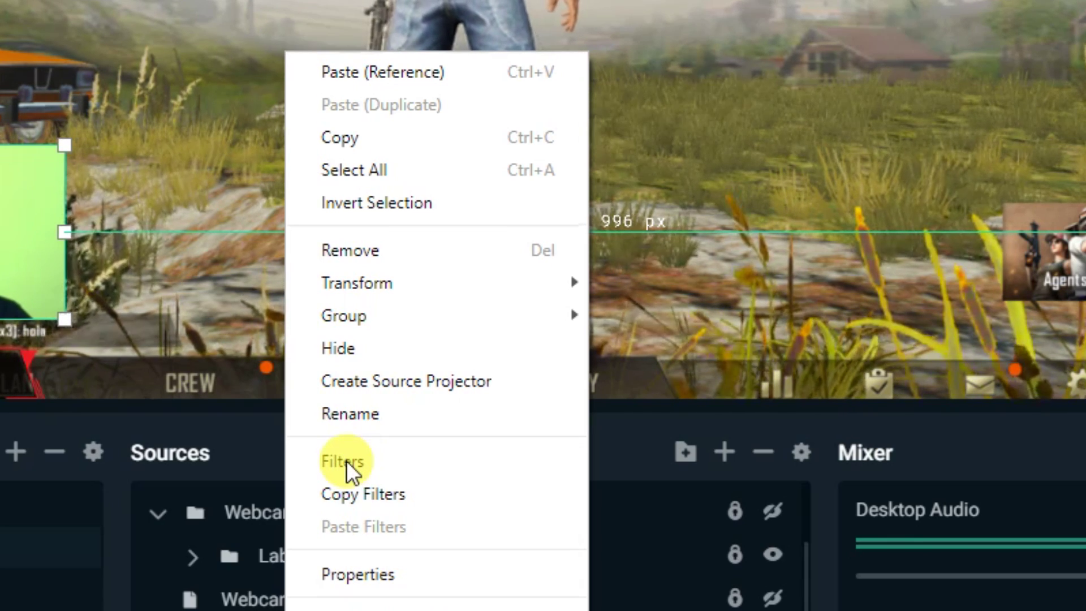
left_click(345, 461)
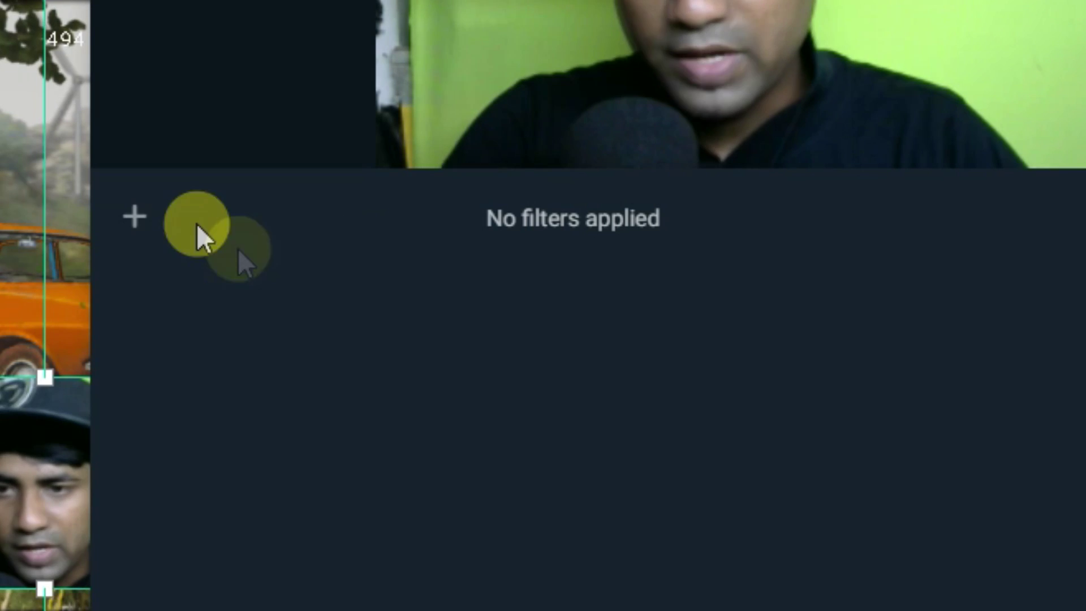
left_click(134, 226)
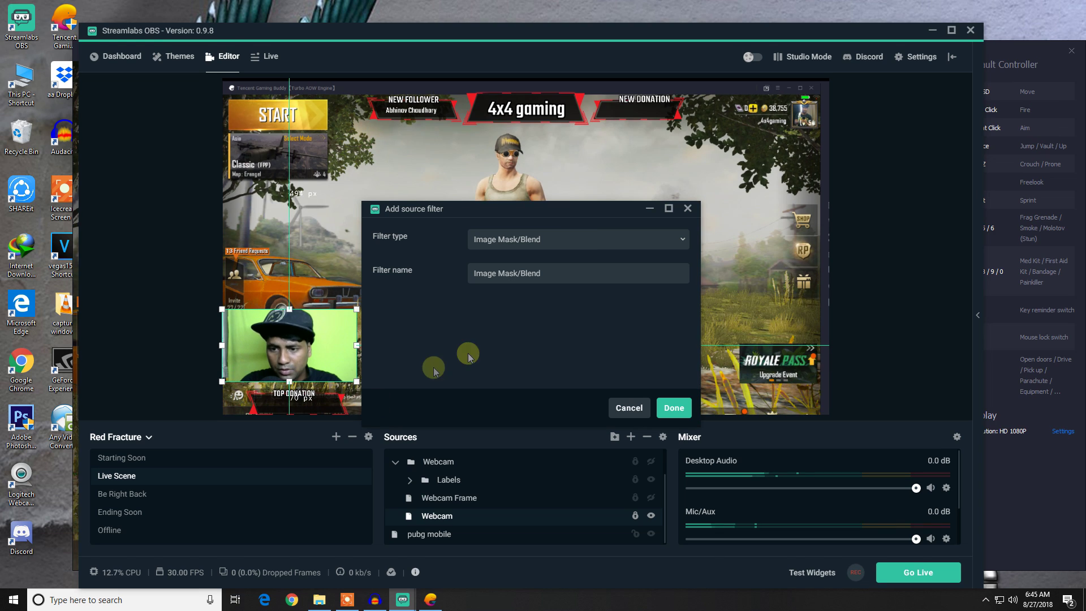
left_click(588, 247)
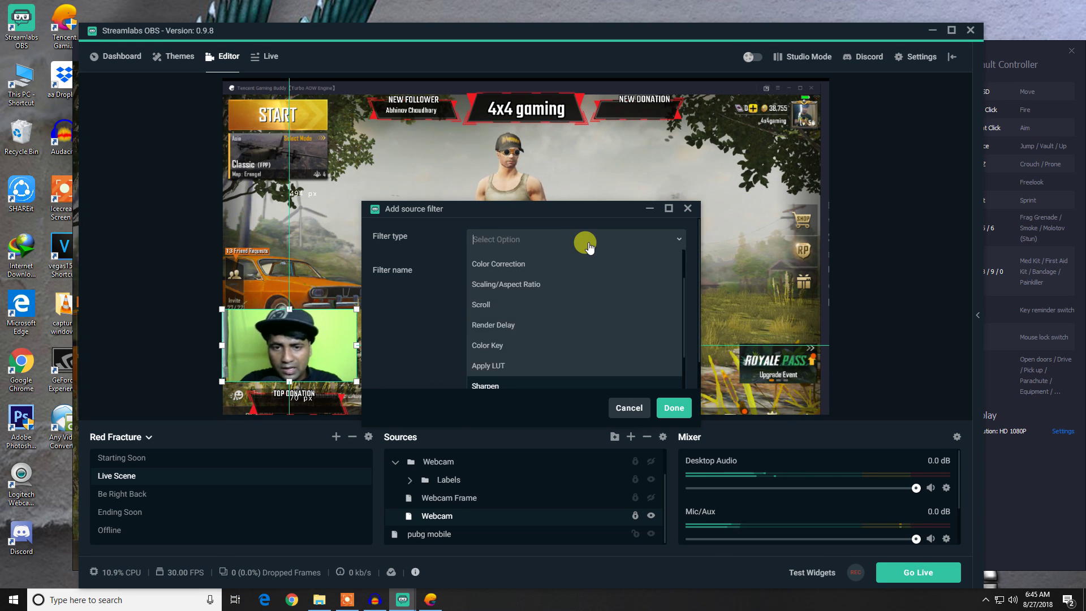
scroll(554, 321, "down", 3)
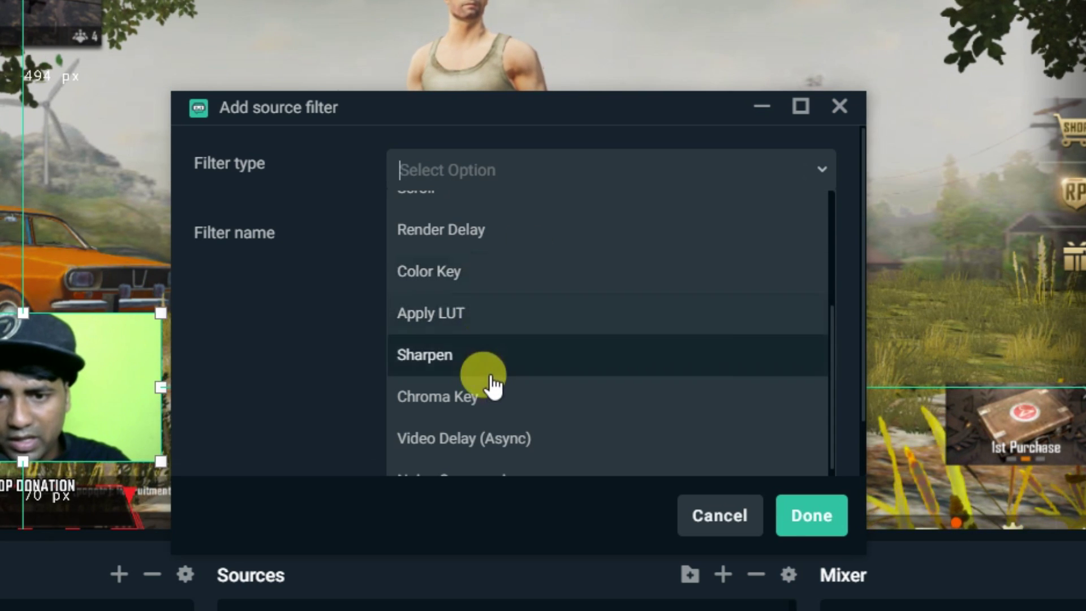
left_click(474, 401)
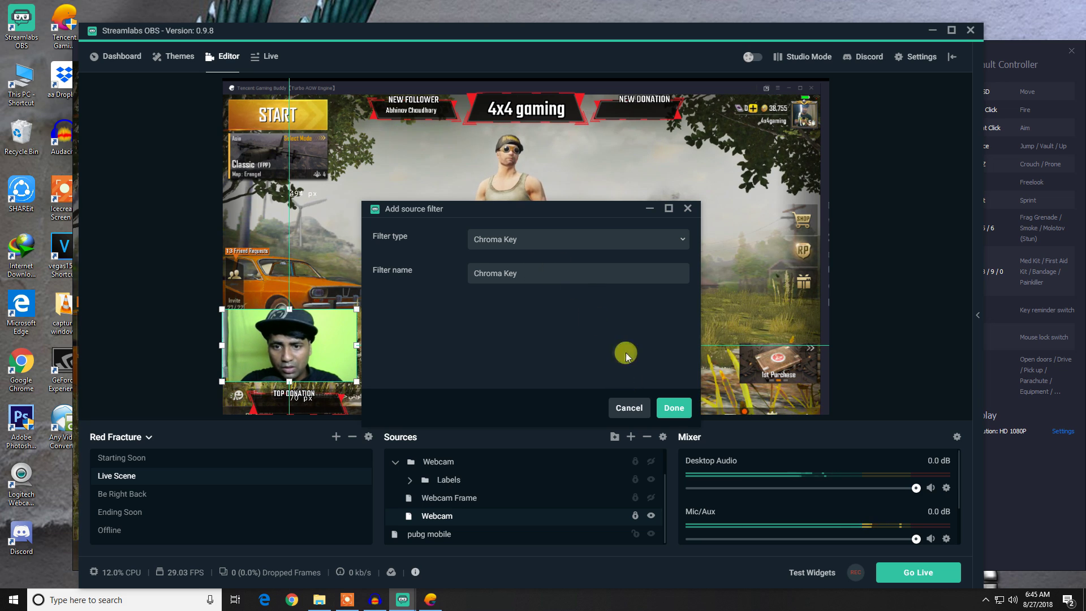
left_click(673, 407)
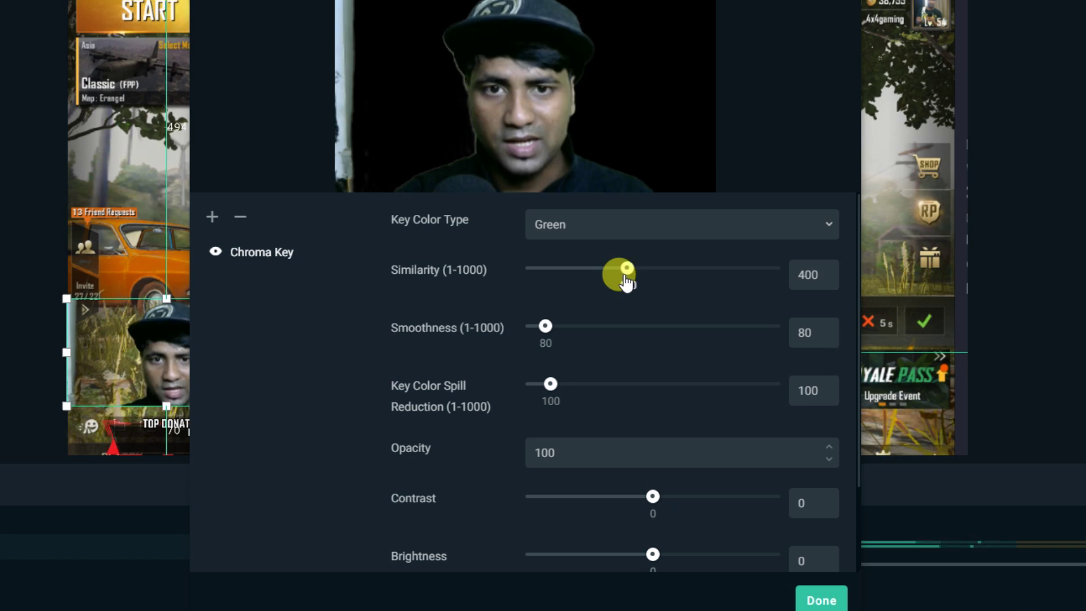
- Set the Chroma Key similarity to 391, smoothness to 96 and key color spill reduction to 138
mouse_move(625, 280)
left_mouse_down()
mouse_move(651, 273)
mouse_move(606, 274)
mouse_move(626, 279)
left_mouse_up()
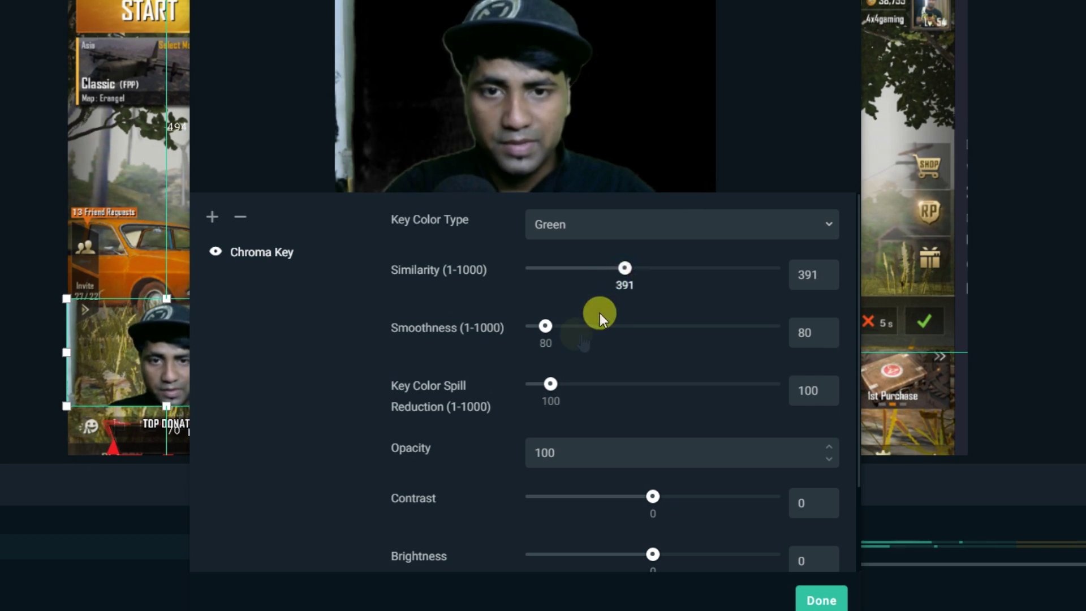
left_click_drag(556, 334, 549, 332)
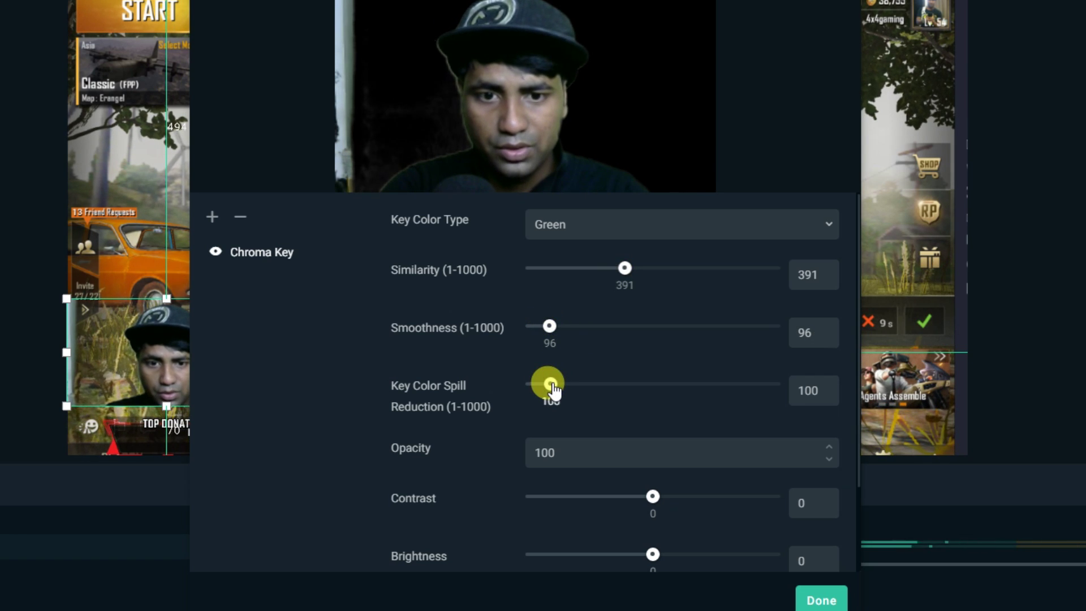
left_click_drag(558, 389, 565, 390)
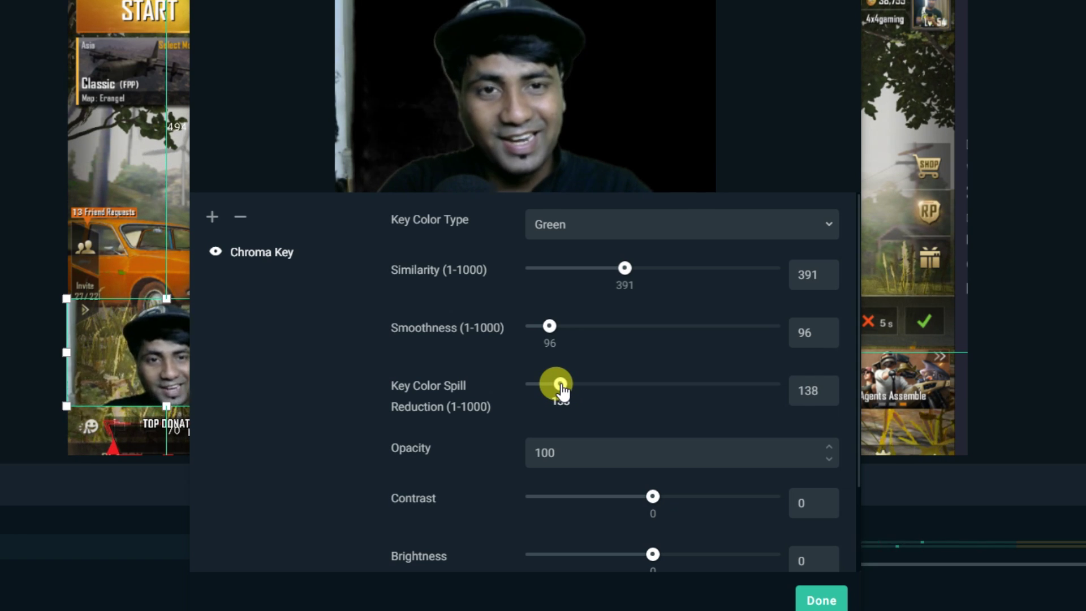
- Set the Chroma Key's key color spill reduction to 145 and close the Webcam source's filters
left_click_drag(564, 389, 566, 391)
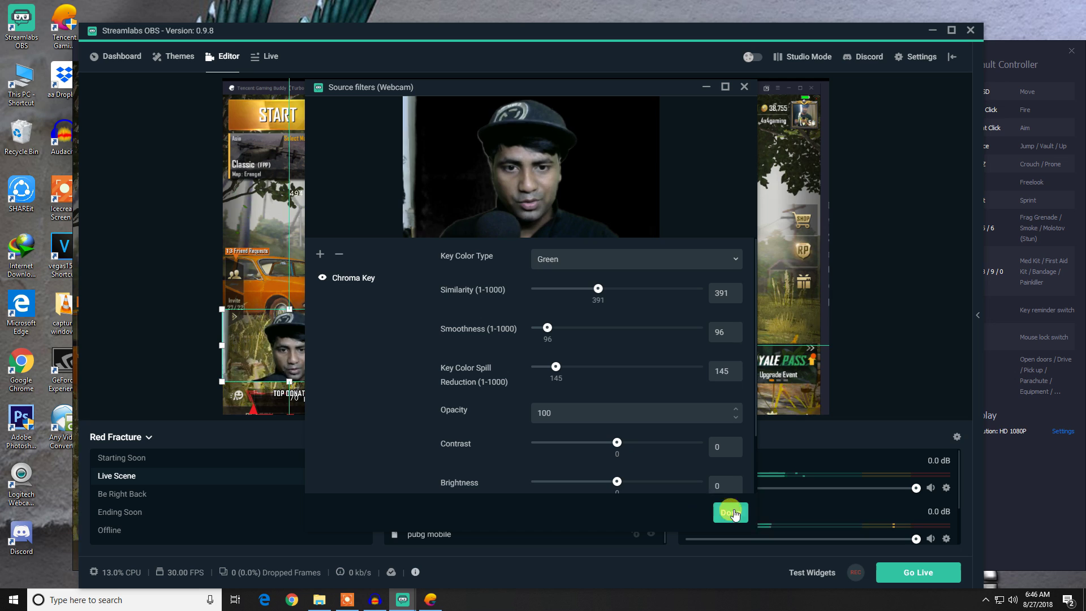
left_click(821, 600)
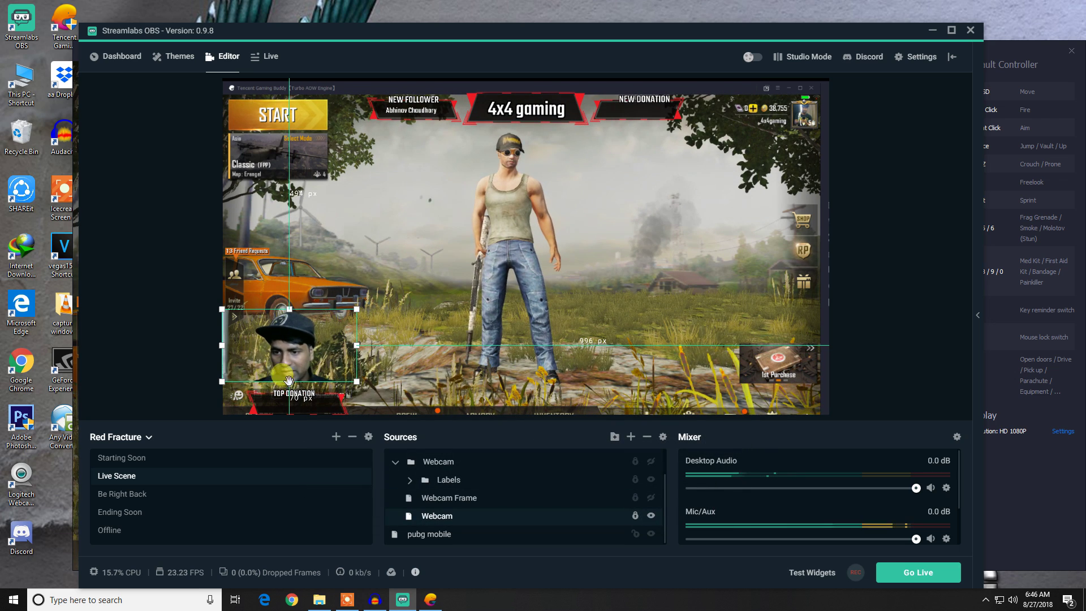
- Unlock the Webcam source and stretch its bottom edge down to about 53 px above the canvas bottom
left_click(300, 396)
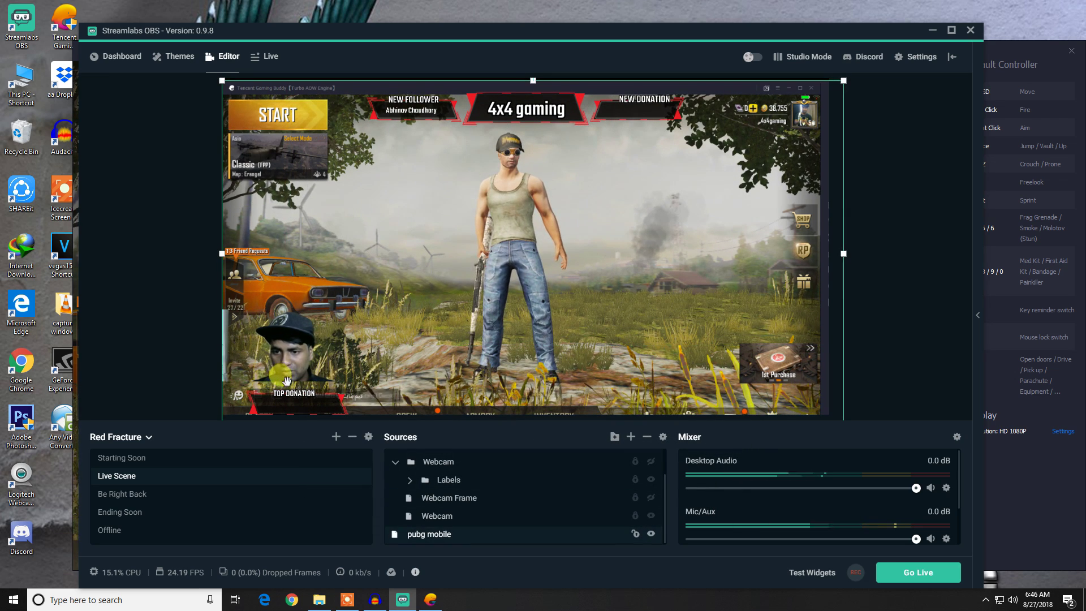
left_click(443, 515)
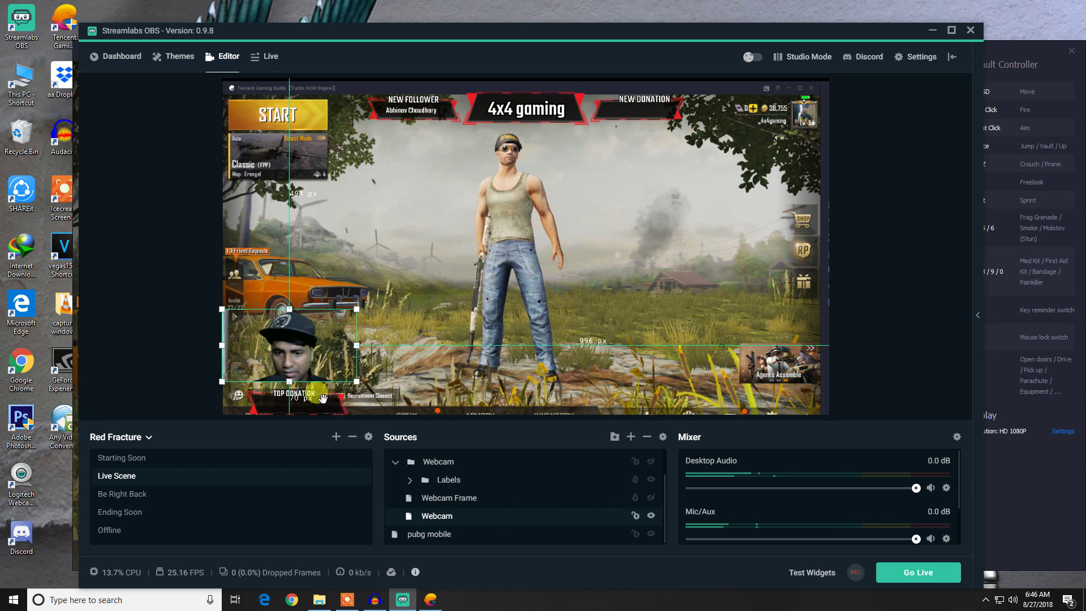
left_click_drag(289, 382, 288, 395)
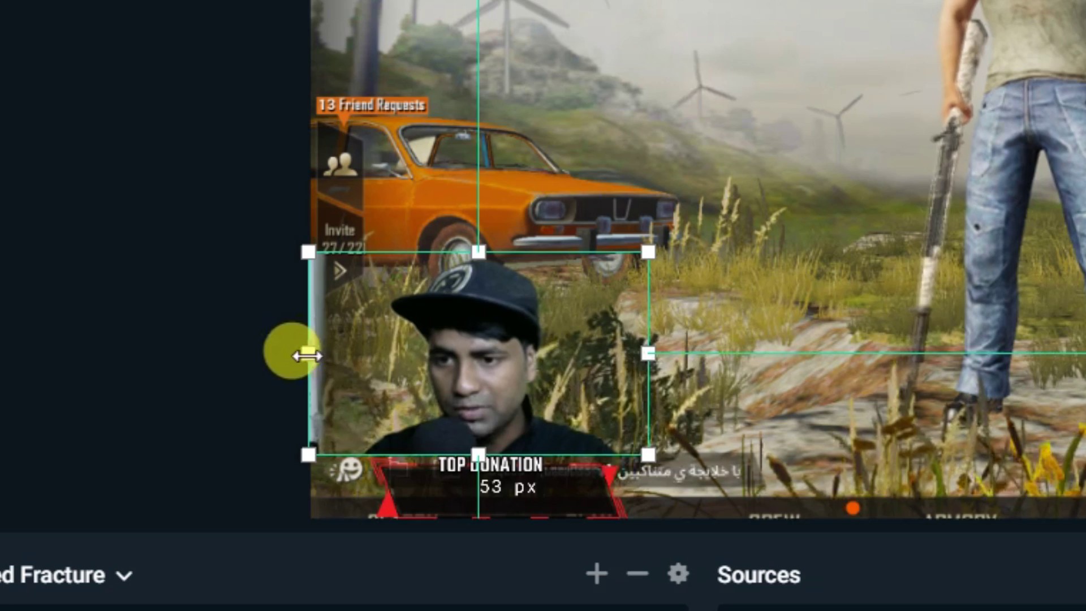
- Crop the pale strip off the webcam's left edge, move the webcam down to about 49 px above the canvas bottom, and deselect it
left_click_drag(220, 349, 240, 363)
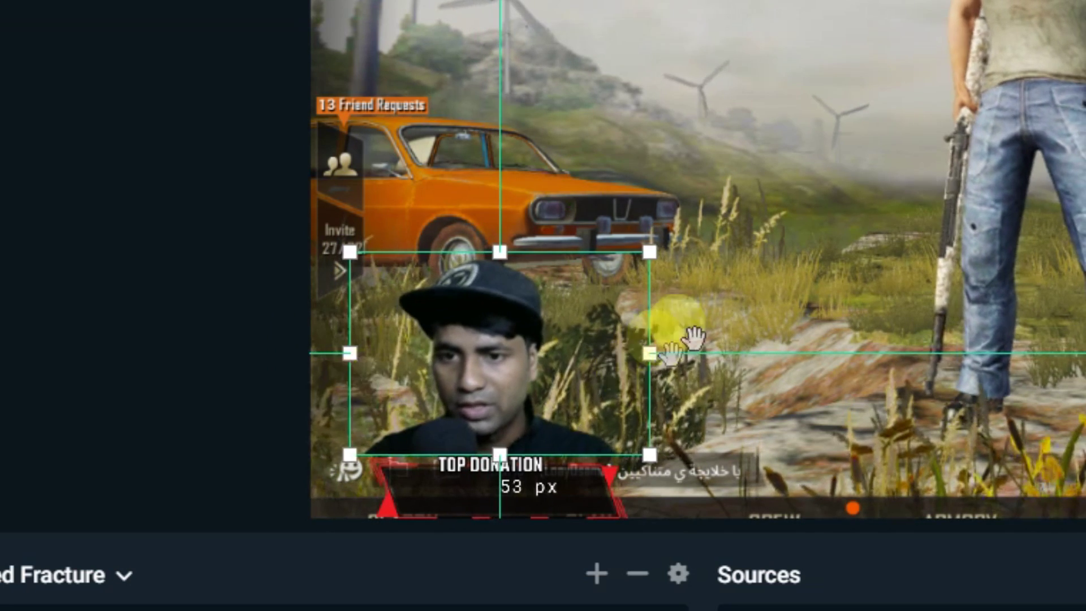
left_click(734, 317)
left_click(480, 388)
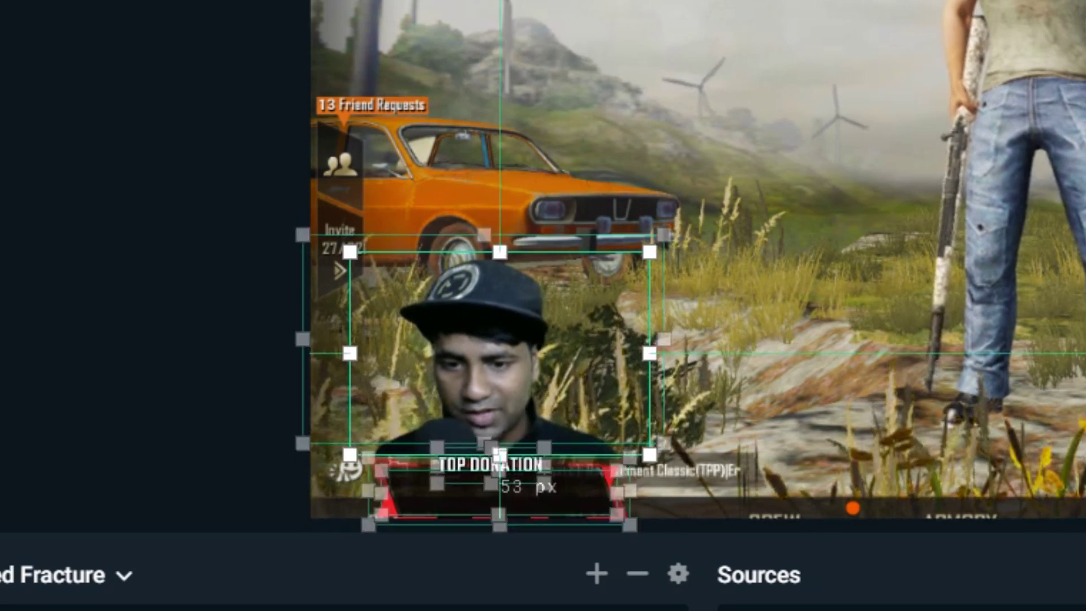
left_click_drag(466, 315, 487, 344)
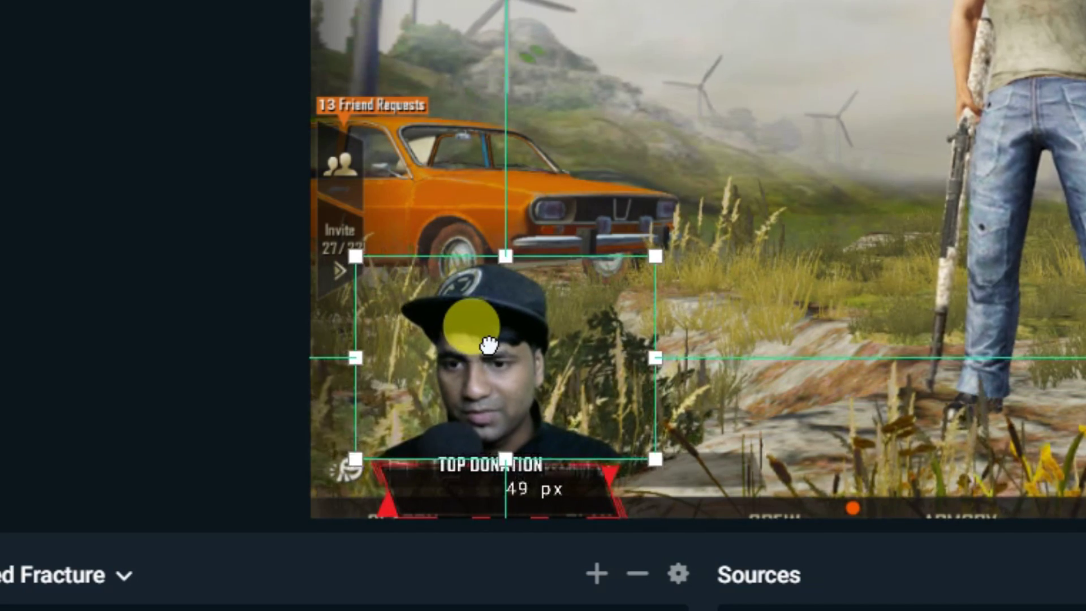
left_click(965, 385)
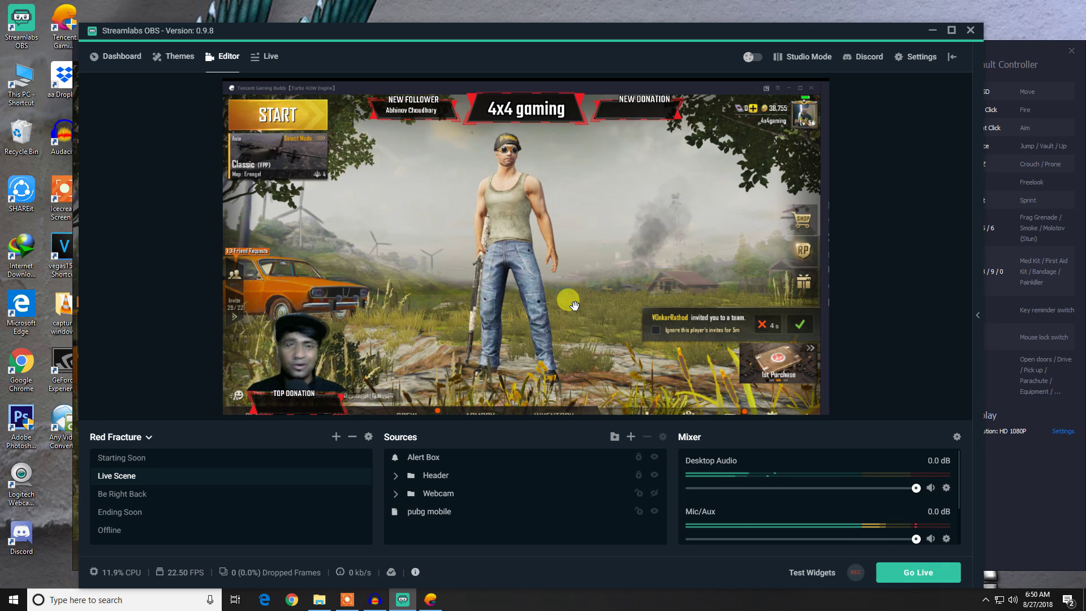
- Preview the Starting Soon scene and return to Live Scene
left_click(133, 462)
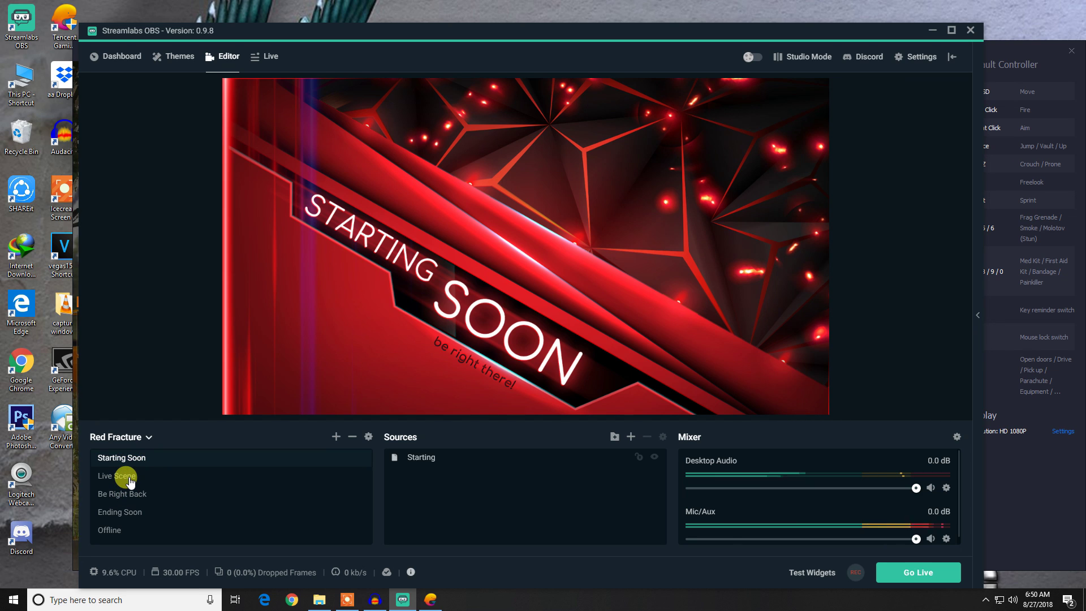
left_click(128, 476)
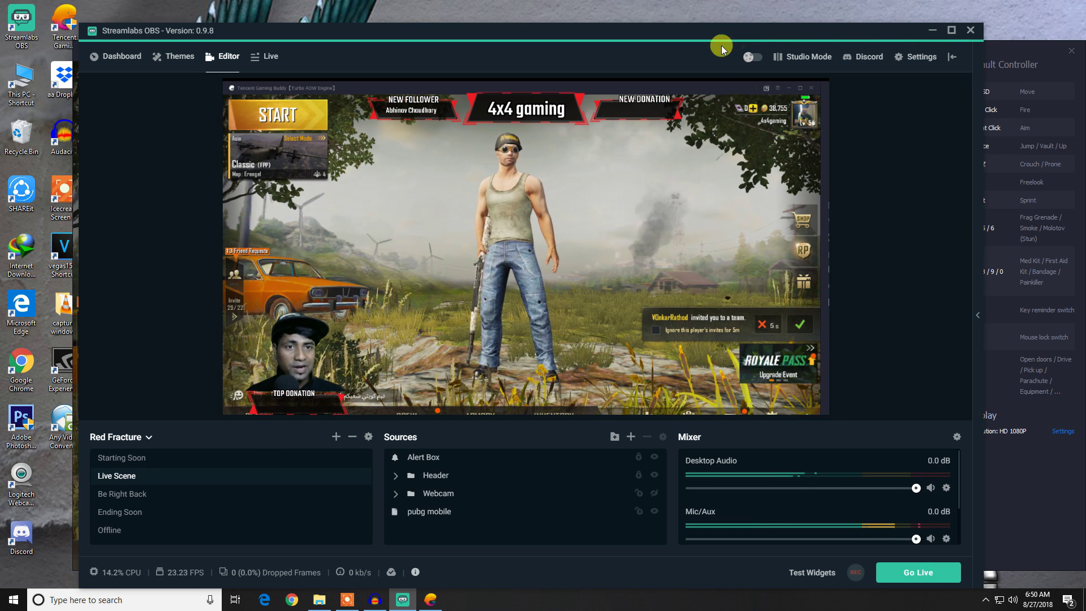
- Close the key controls panel in Tencent Gaming Buddy, return to Streamlabs OBS and expand its live chat panel
left_click(1072, 52)
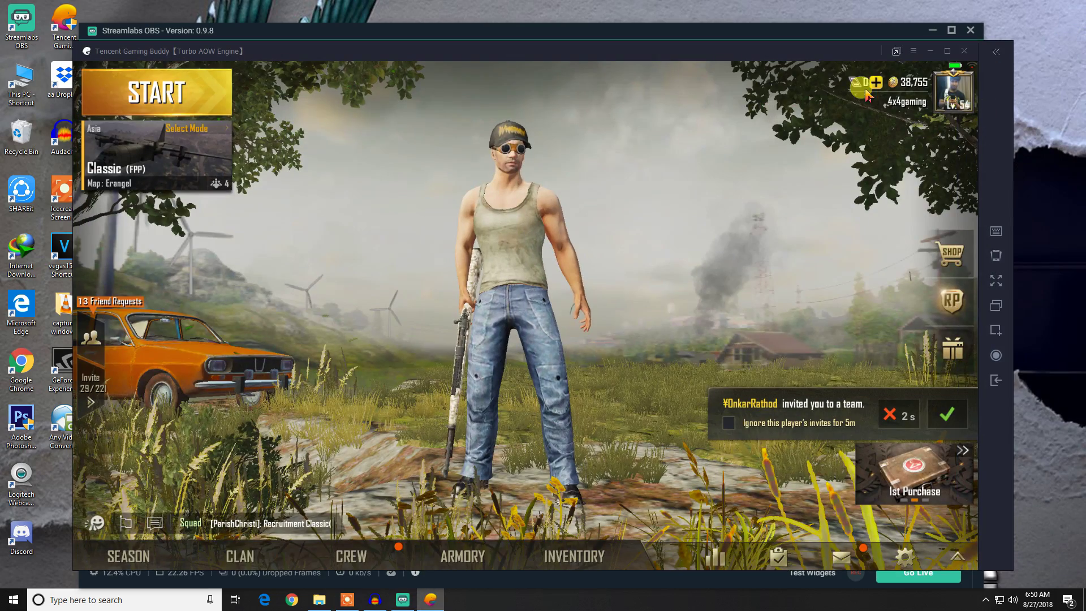
left_click(755, 29)
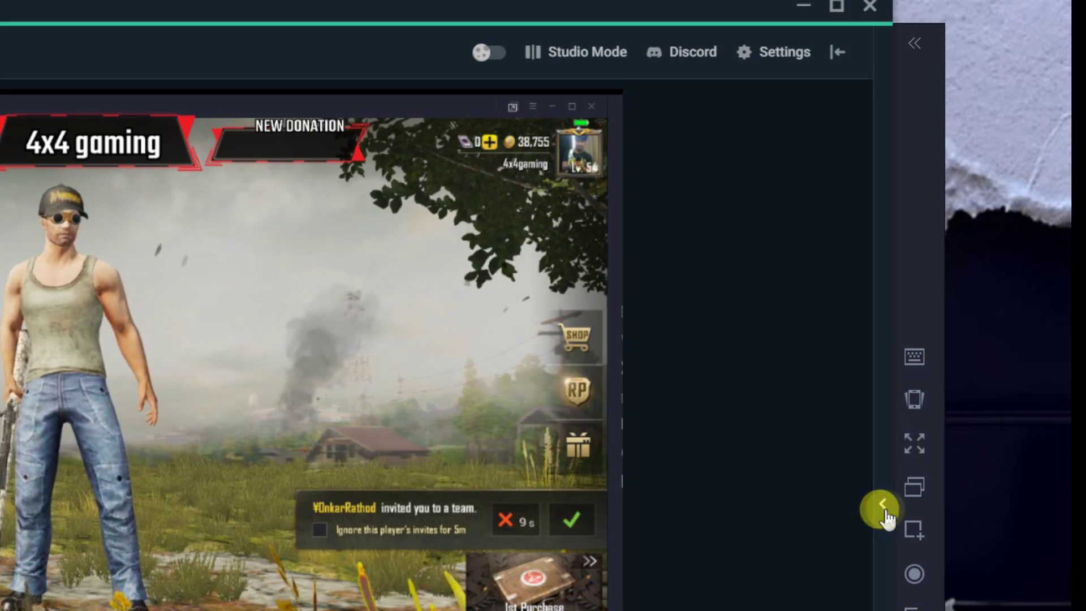
left_click(978, 315)
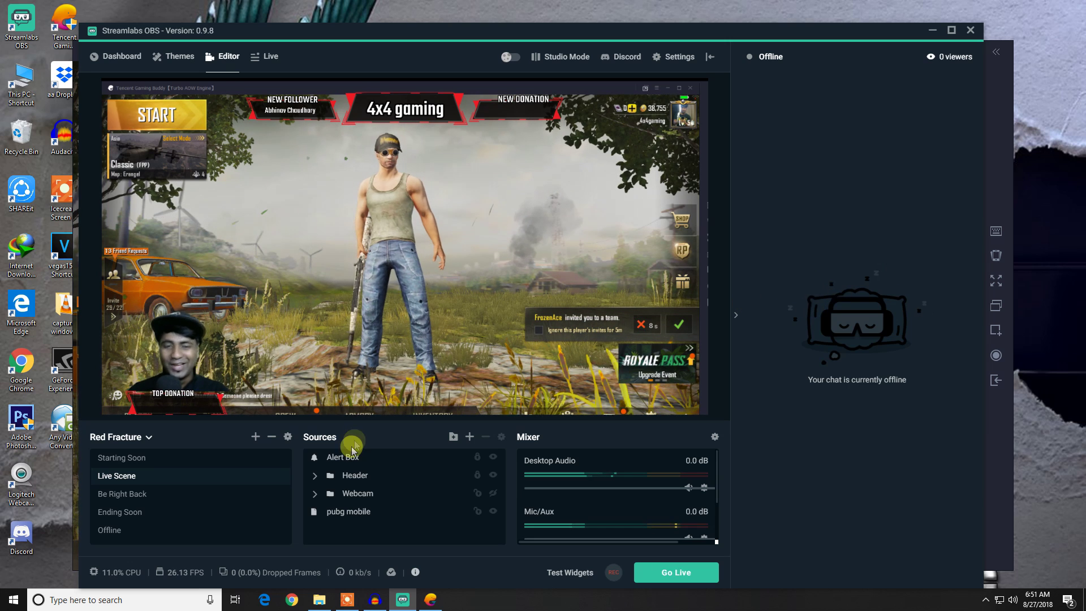
- Preview the Be Right Back, Ending Soon and Offline scenes, and return to Live Scene
left_click(121, 502)
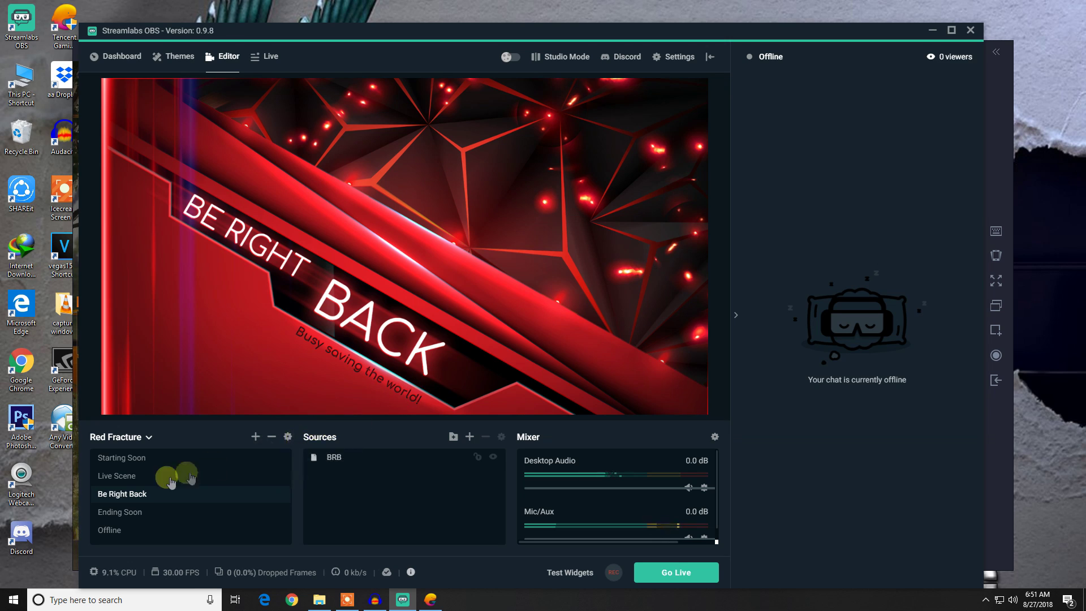
left_click(127, 514)
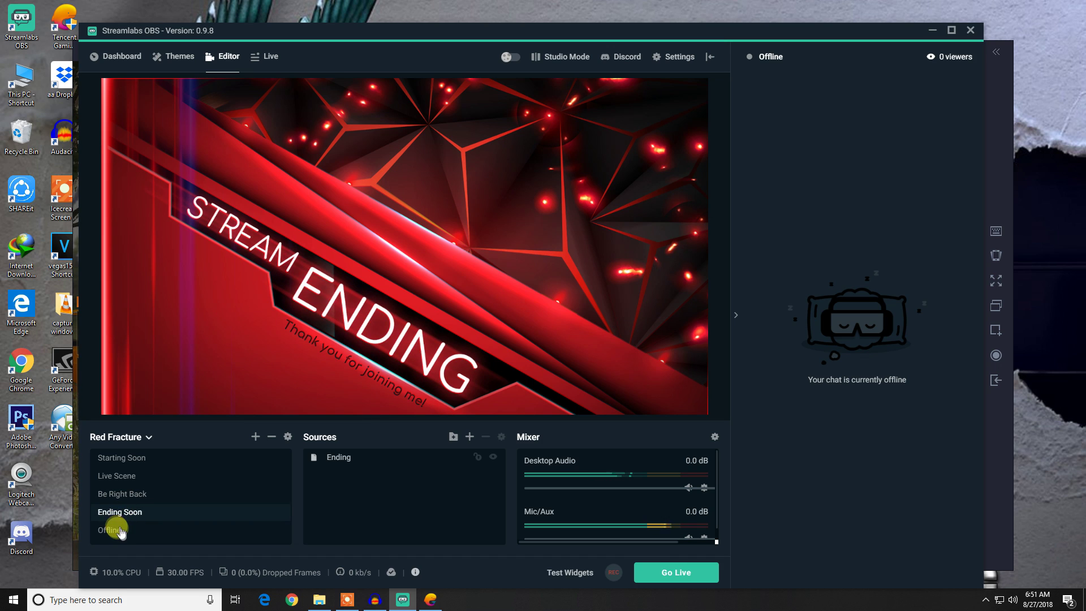
left_click(120, 532)
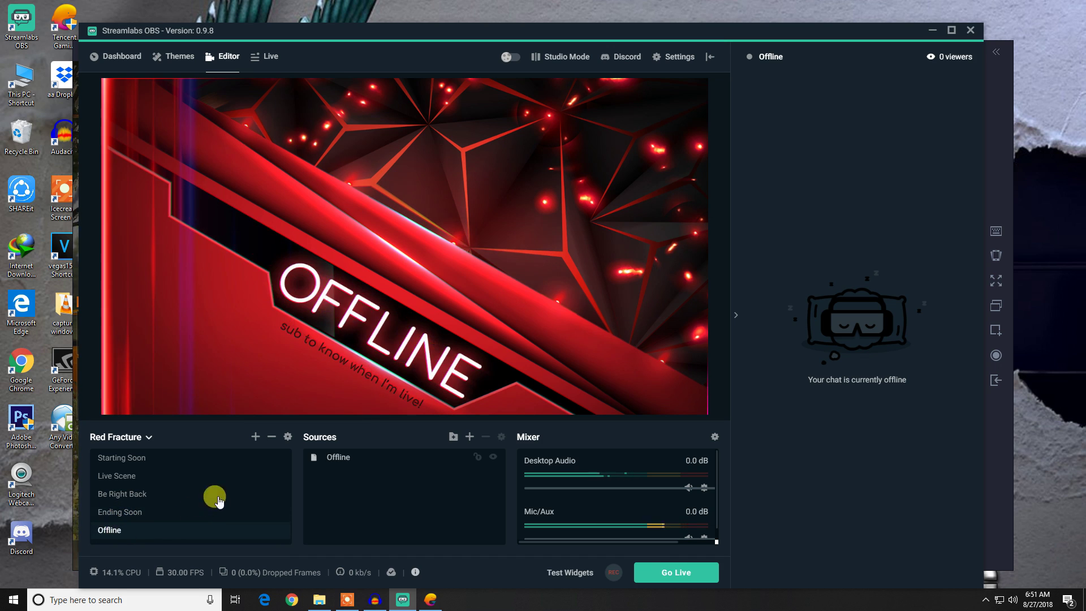
left_click(130, 478)
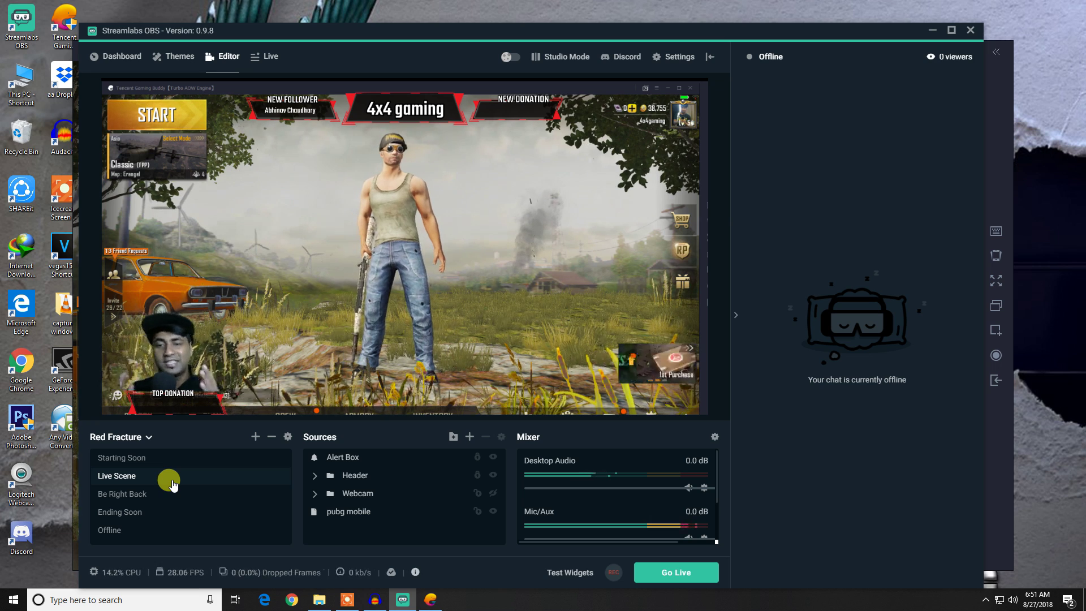